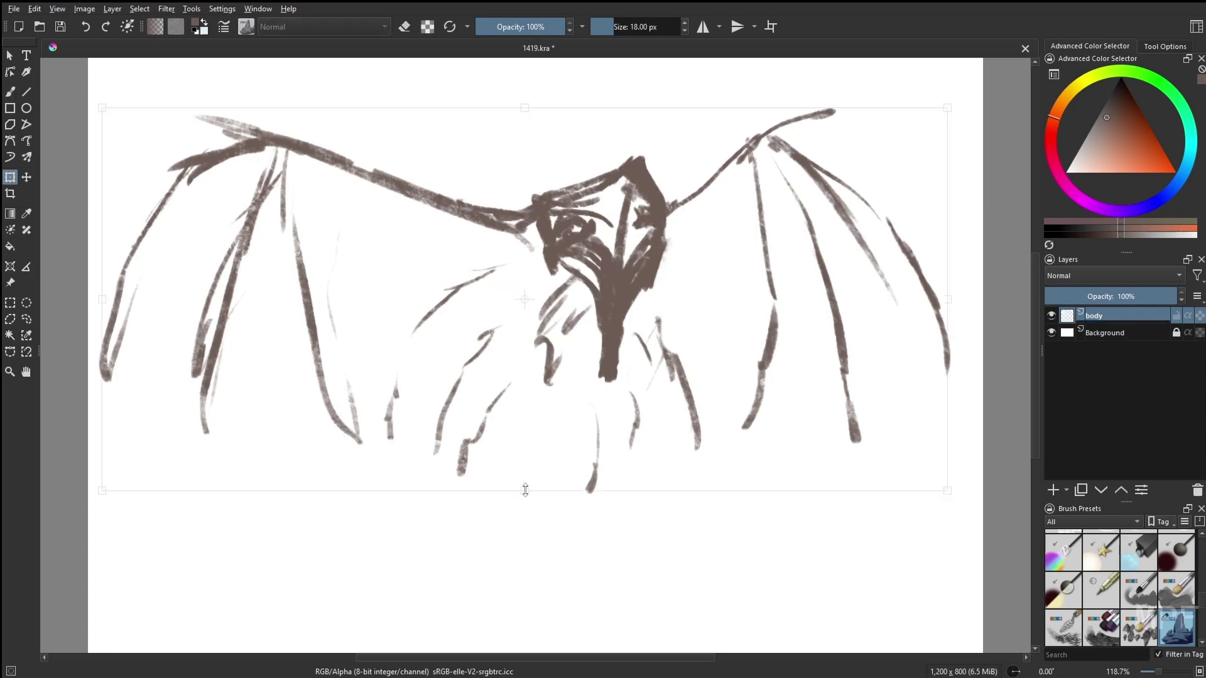
Squash the whole sketch vertically, then sketch the creature's body, trailing tail strands and scalloped membrane edges.
mouse_move(601, 418)
left_mouse_down()
mouse_move(369, 385)
mouse_move(764, 126)
mouse_move(910, 232)
mouse_move(880, 323)
mouse_move(482, 385)
mouse_move(195, 295)
mouse_move(233, 295)
left_mouse_up()
right_click(215, 337)
left_click_drag(571, 260, 559, 339)
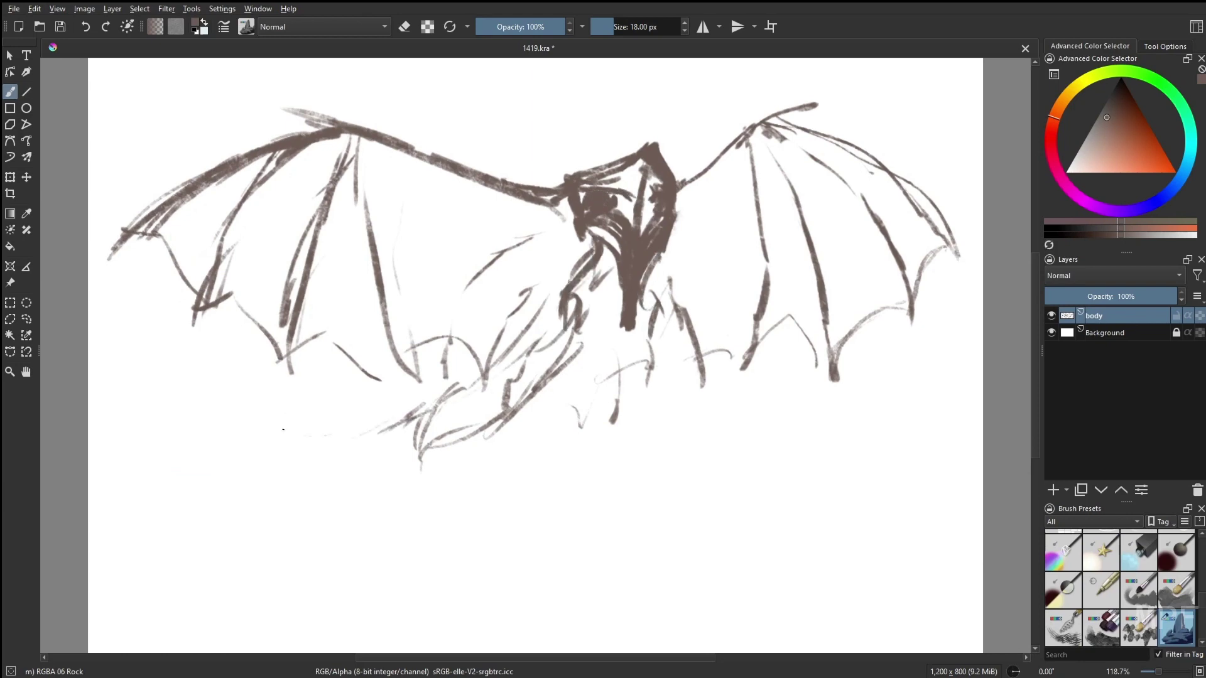
left_click_drag(553, 402, 307, 500)
Select the left wing with a freehand outline and rotate it slightly upward around the shoulder.
left_click(26, 318)
left_click_drag(129, 296, 123, 289)
key("ctrl+t")
left_click_drag(314, 251, 481, 318)
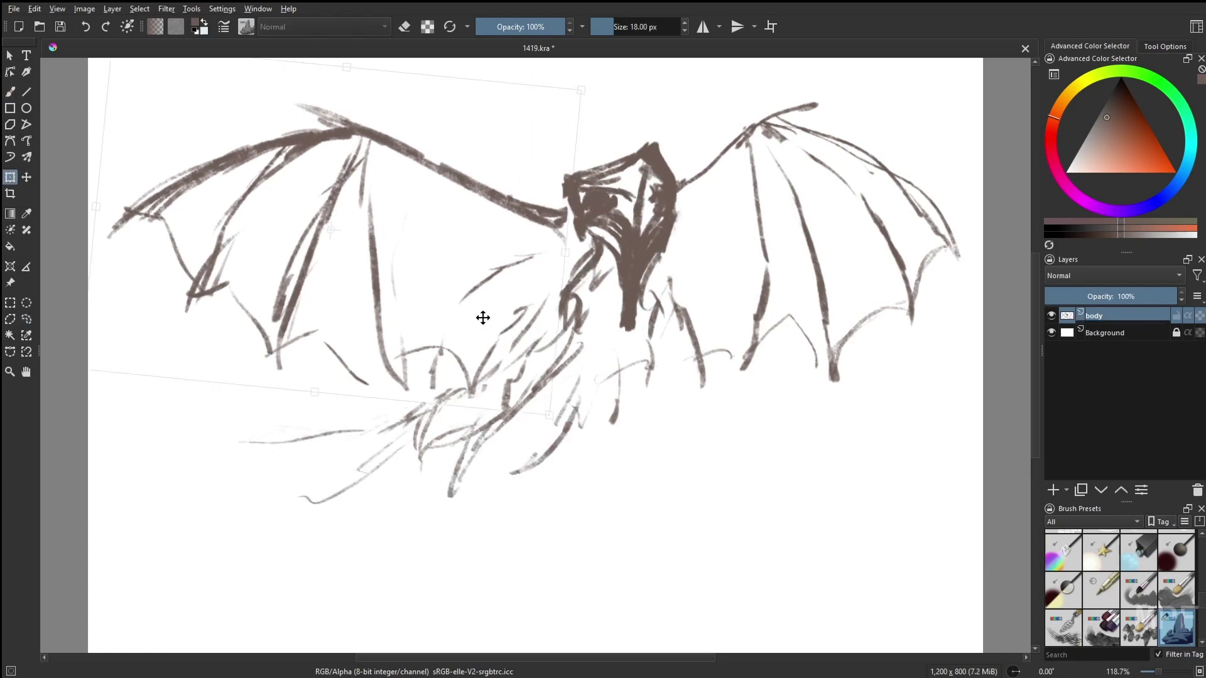
key("Return")
Thicken the arm lines of both wings with brown strokes and erase stray marks along the left arm.
left_click(11, 92)
left_click_drag(402, 120, 553, 195)
key("e")
left_click_drag(440, 136, 538, 176)
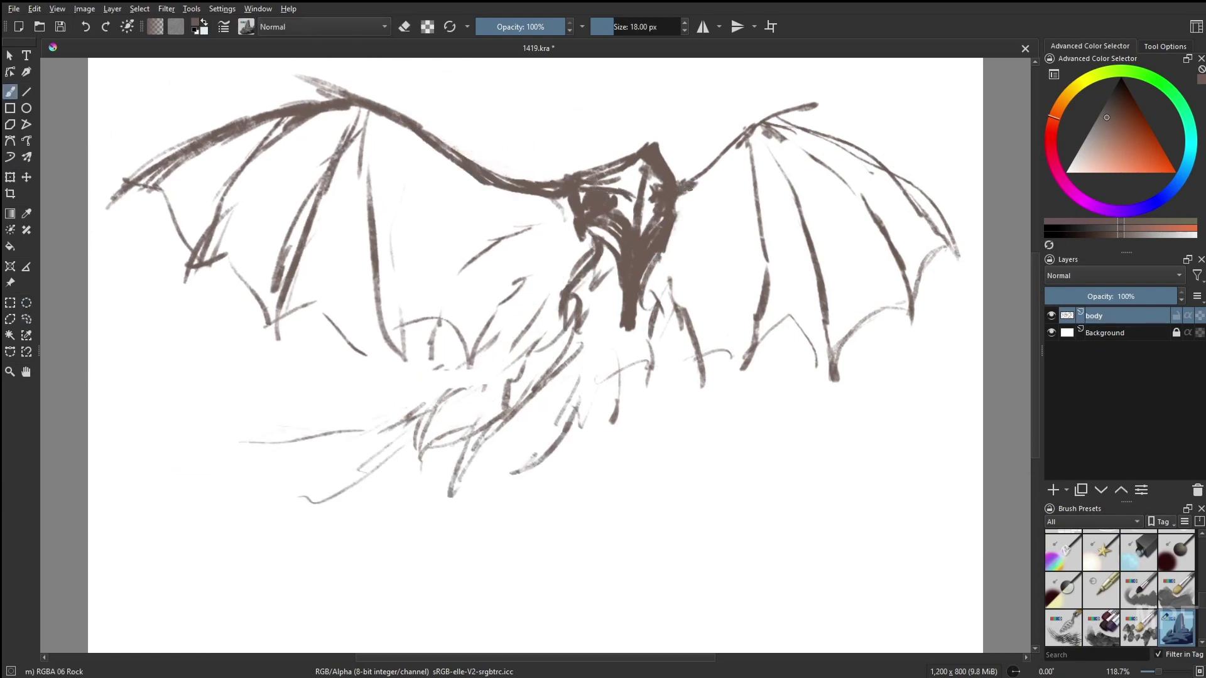
left_click_drag(690, 187, 857, 87)
Select the right wing with a freehand outline and move it slightly up and outward.
left_click(27, 319)
left_click_drag(804, 119, 722, 433)
key("ctrl+t")
left_click_drag(848, 251, 858, 236)
key("Return")
Strengthen the finger bones and scalloped lower edges of both wings with brown brush strokes.
left_click(11, 92)
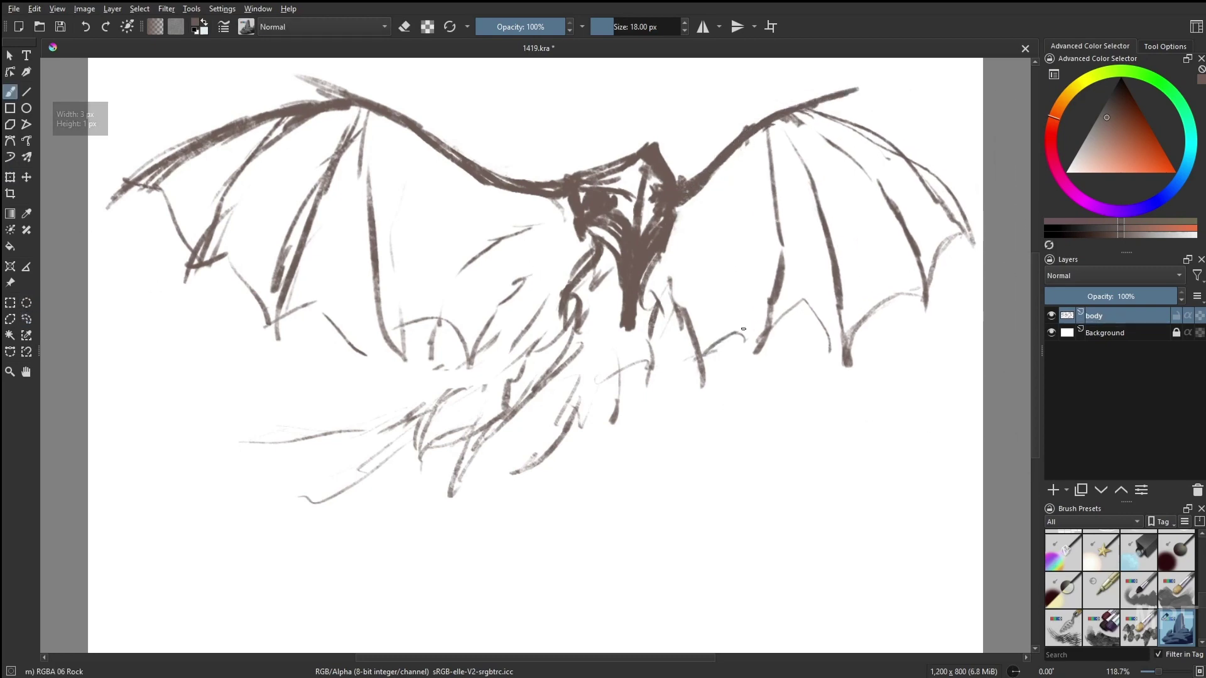
left_click_drag(768, 330, 711, 345)
left_click_drag(694, 339, 645, 356)
left_click_drag(531, 279, 473, 362)
left_click_drag(367, 119, 386, 364)
left_click_drag(361, 289, 245, 339)
Choose a very dark maroon and block in the skull's eye sockets and cheek hollows.
left_click(1048, 149)
left_click(1121, 94)
mouse_move(584, 201)
left_mouse_down()
mouse_move(665, 196)
mouse_move(675, 206)
mouse_move(606, 226)
mouse_move(590, 193)
left_mouse_up()
key("slash")
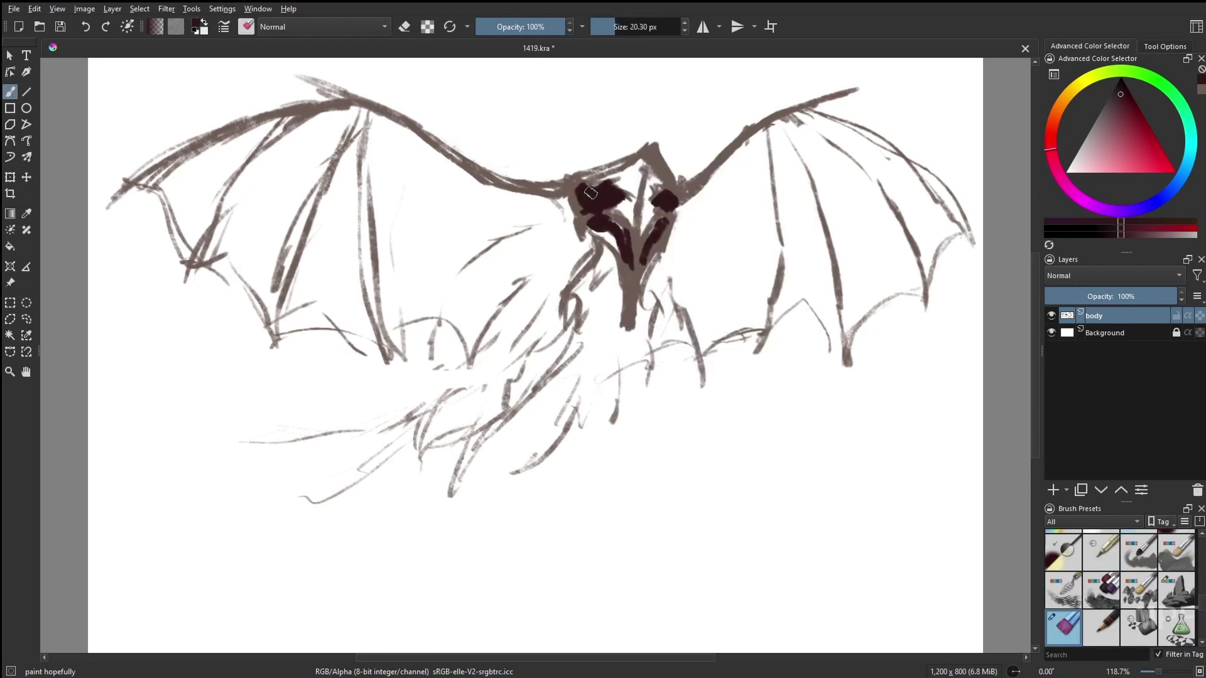
Block in the creature's body in dark maroon with the brush enlarged to about 74 px.
left_click_drag(641, 232, 633, 314)
mouse_move(666, 220)
left_mouse_down()
mouse_move(651, 270)
mouse_move(541, 377)
left_mouse_up()
key("bracketright")
key("bracketright")
key("bracketright")
key("bracketright")
left_click_drag(657, 295, 507, 398)
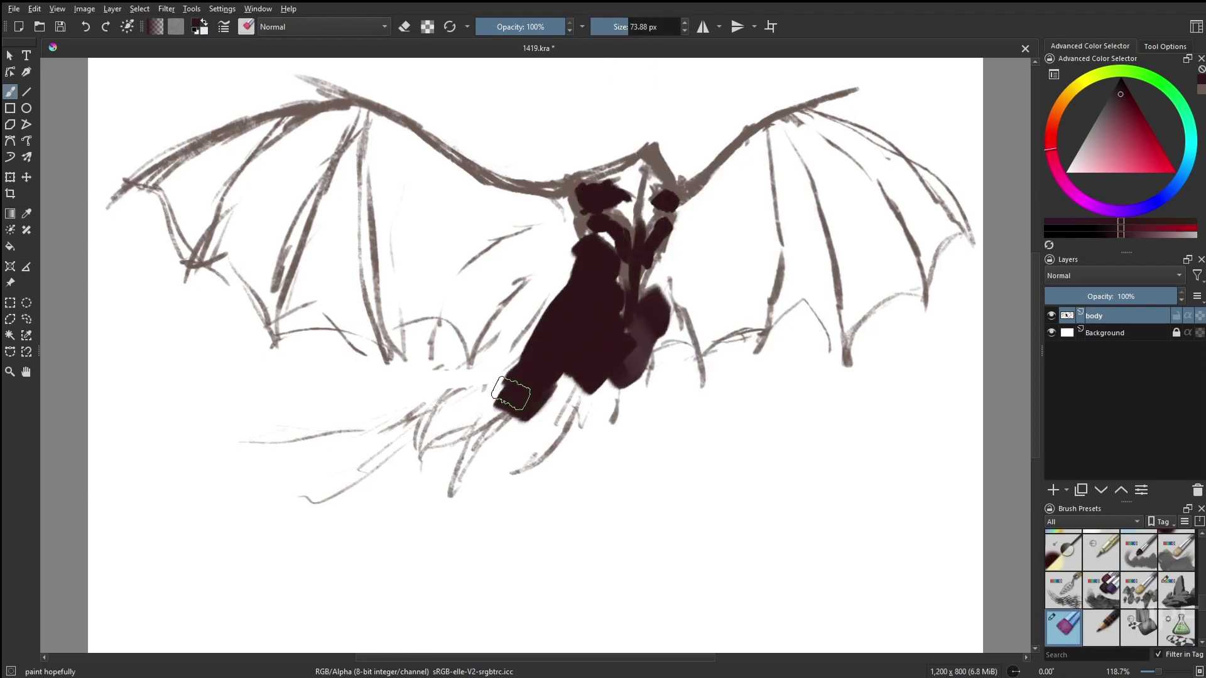
left_click_drag(584, 377, 534, 427)
Duplicate the body layer and fill the wing membranes and tail with light grey-brown on the lower copy.
left_click(861, 402, "ctrl")
key("ctrl+j")
mouse_move(763, 220)
left_mouse_down()
mouse_move(697, 299)
mouse_move(946, 182)
mouse_move(710, 302)
mouse_move(911, 270)
mouse_move(264, 264)
mouse_move(377, 129)
mouse_move(534, 239)
left_mouse_up()
key("slash")
mouse_move(527, 377)
left_mouse_down()
mouse_move(352, 465)
mouse_move(289, 515)
left_mouse_up()
key("m")
left_click_drag(478, 402, 603, 477)
On the upper body layer, paint dark maroon strands on the lower body and shadows along both wing arms.
left_click(496, 371, "ctrl")
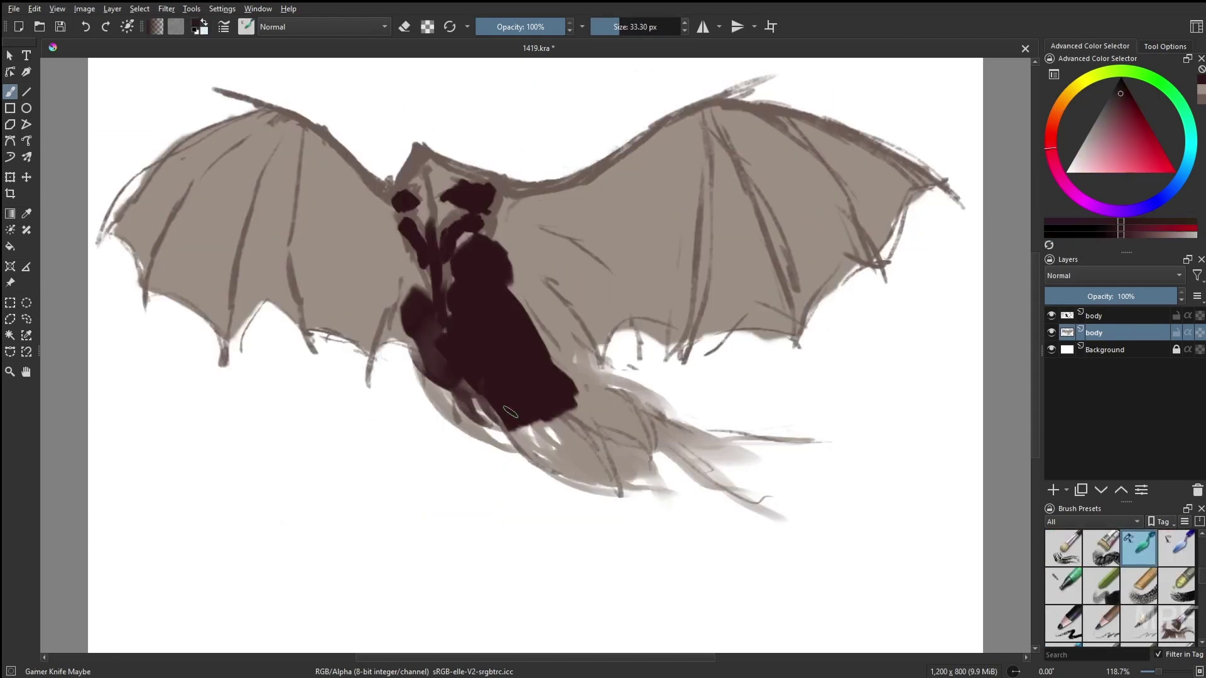
key("Page_Up")
mouse_move(465, 402)
left_mouse_down()
mouse_move(545, 397)
mouse_move(503, 270)
mouse_move(729, 110)
mouse_move(785, 122)
left_mouse_up()
left_click_drag(402, 182, 377, 263)
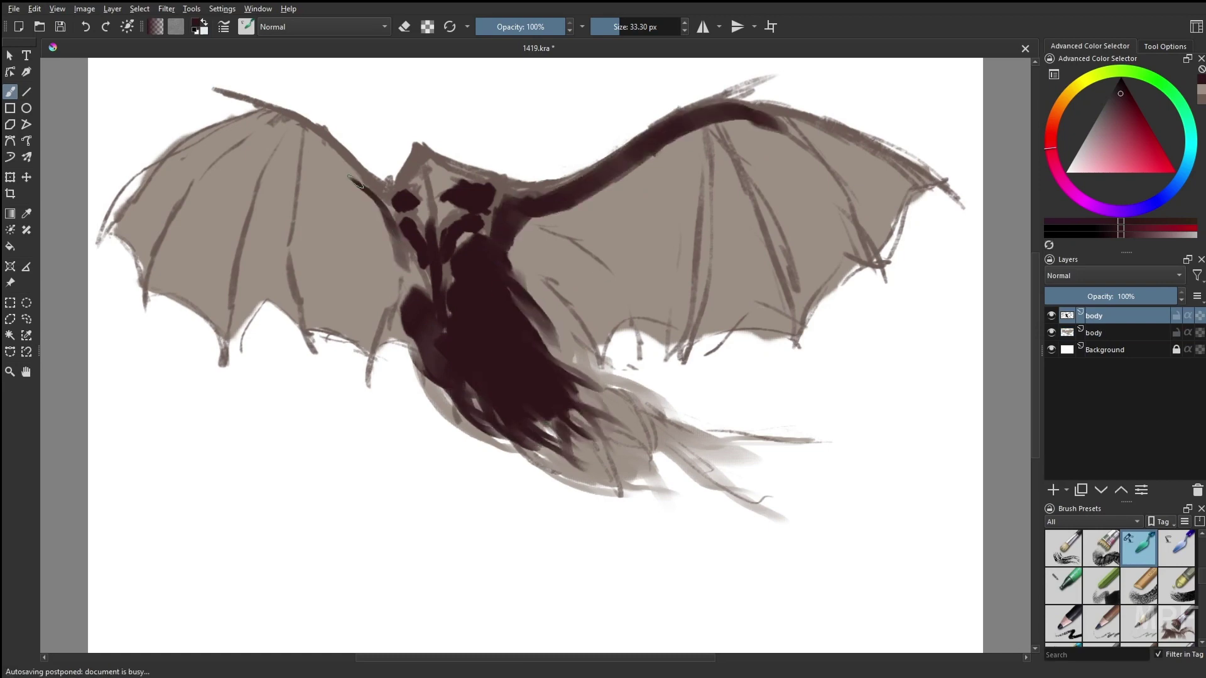
Pick the medium brown and paint over both wing arms and the larger wing's outer finger bones.
right_click(280, 191)
left_click(402, 251, "ctrl")
mouse_move(490, 201)
left_mouse_down()
mouse_move(584, 173)
mouse_move(779, 76)
left_mouse_up()
key("m")
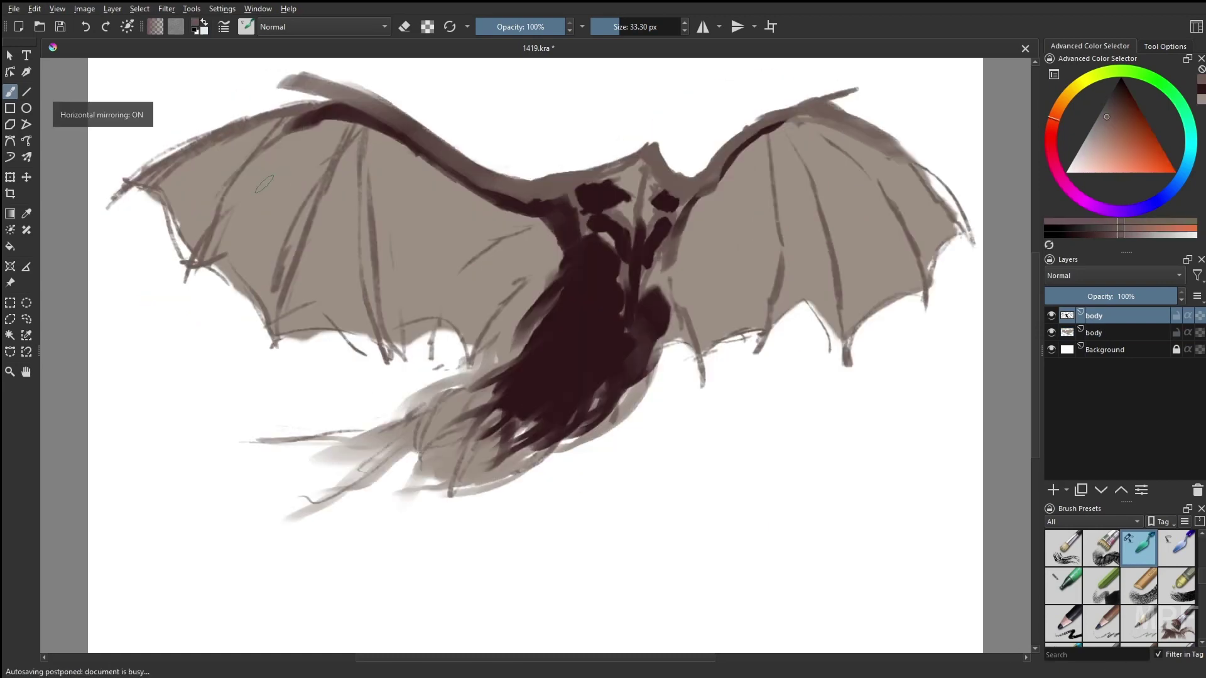
left_click_drag(352, 94, 135, 189)
left_click_drag(226, 213, 175, 286)
left_click_drag(327, 113, 198, 232)
key("m")
left_click_drag(214, 132, 94, 248)
Paint the remaining finger bones of both wings in medium brown from the wrists down to the membrane edges.
left_click_drag(761, 113, 804, 352)
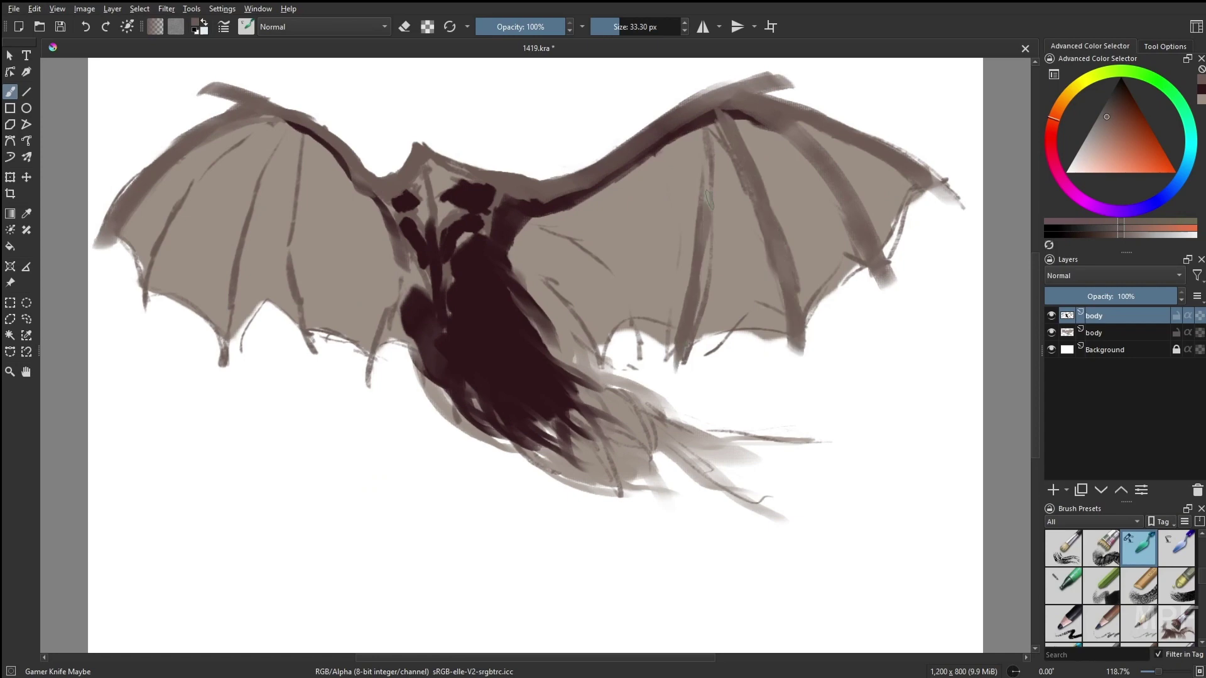
left_click_drag(716, 110, 697, 310)
mouse_move(295, 126)
left_mouse_down()
mouse_move(289, 248)
mouse_move(223, 374)
left_mouse_up()
left_click_drag(251, 113, 135, 323)
left_click_drag(389, 229, 373, 345)
left_click_drag(402, 263, 370, 383)
left_click_drag(512, 235, 590, 301)
Pick the dark maroon from the body and paint long curved strands trailing off its lower end.
right_click(552, 262)
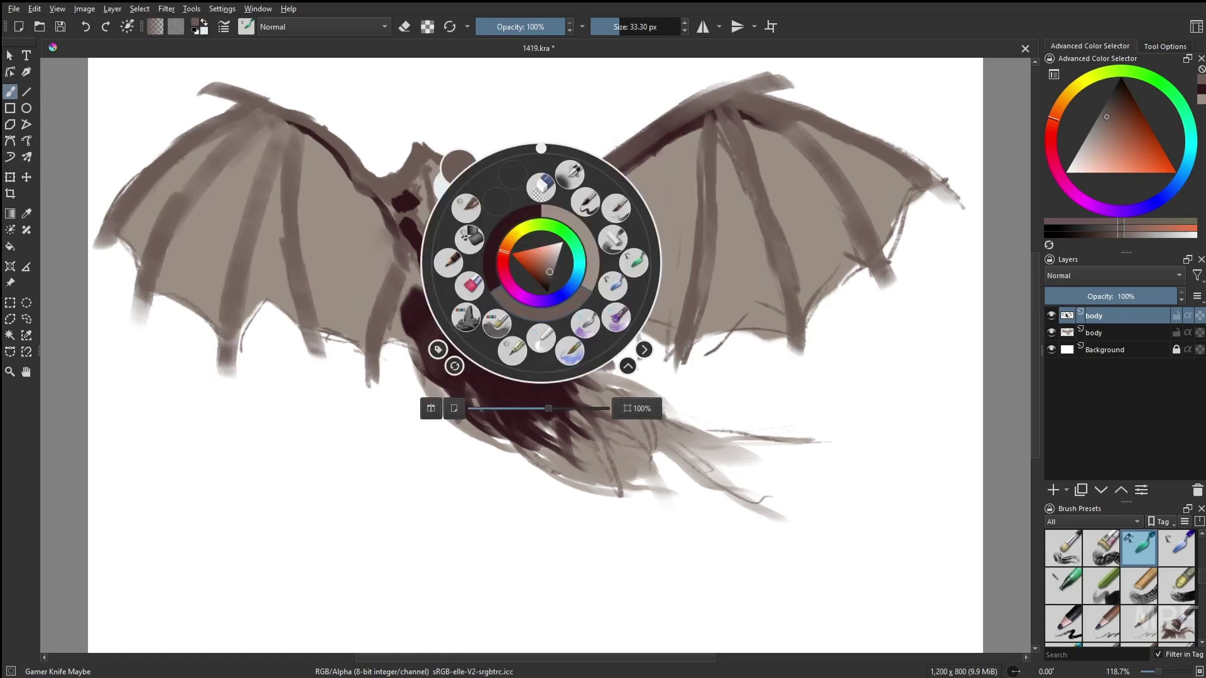
left_click(515, 251, "ctrl")
left_click_drag(628, 414, 622, 531)
left_click_drag(540, 421, 553, 503)
Add a layer named back directly above the Background layer and fill it with a muted blue.
left_click(1093, 350)
key("Insert")
left_click(1190, 164)
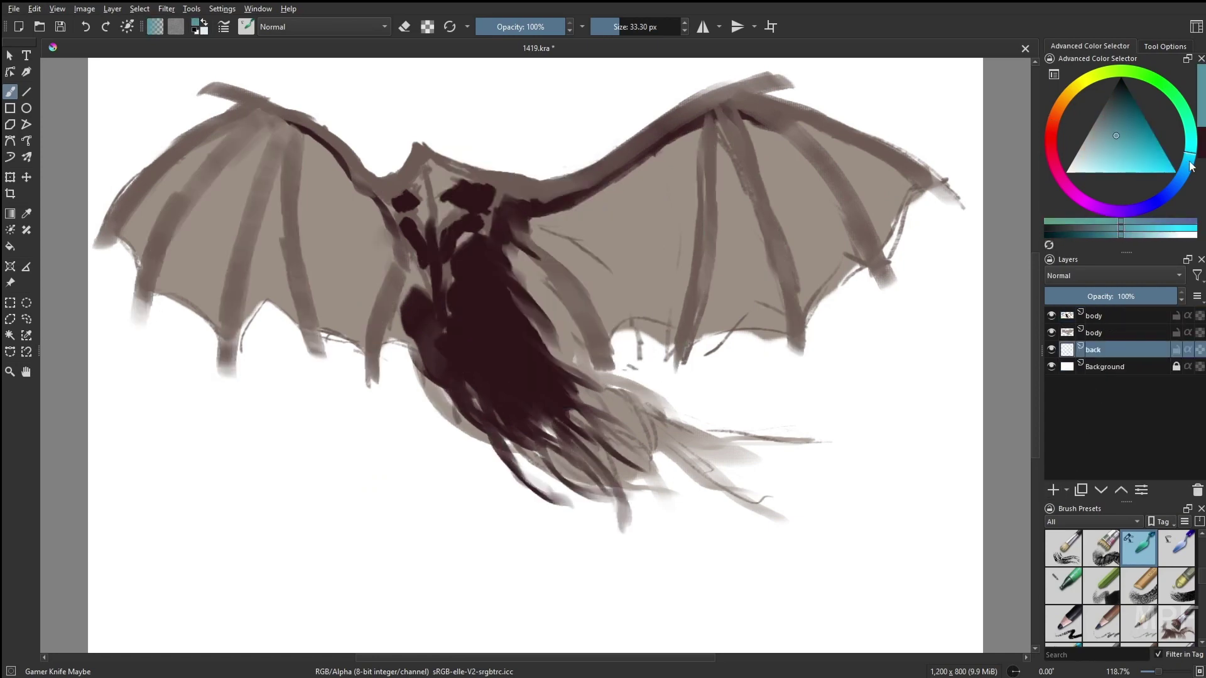
left_click(1118, 123)
key("f")
left_click(237, 333)
Apply gradients to the sky so it darkens to deep blue behind the larger wing.
key("g")
left_click_drag(484, 296, 879, 94)
left_click_drag(188, 565, 943, 597)
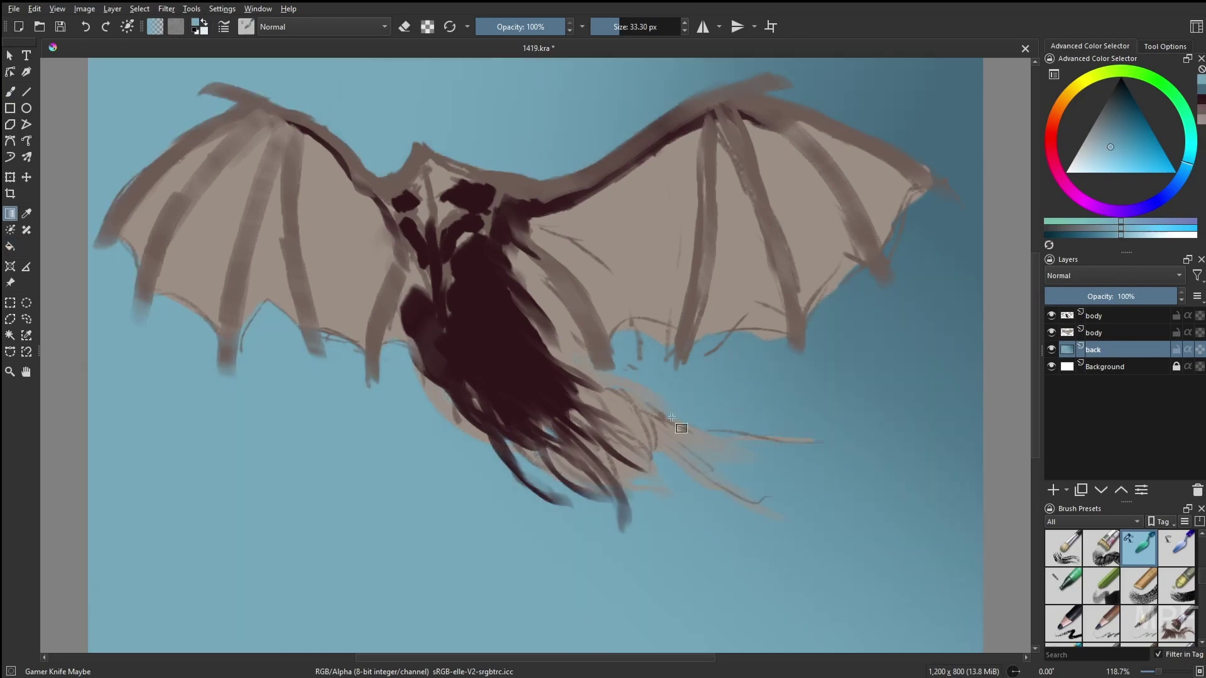
Lighten the sky around the creature with pale blue strokes of a very large Airbrush Soft brush.
key("b")
left_click_drag(189, 502, 263, 597)
left_click_drag(252, 126, 534, 94)
left_click_drag(691, 502, 848, 596)
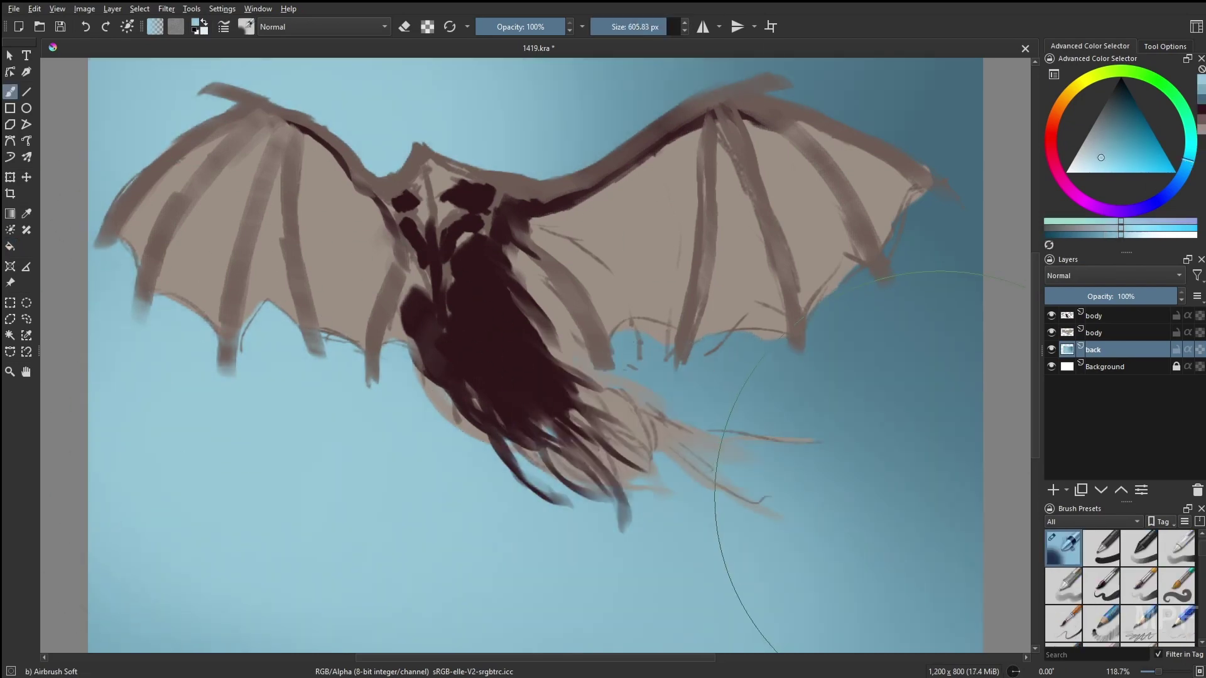
With the Gamer Knife Maybe brush on the top body layer, paint the skull's brow and cheek ridges in medium brown.
right_click(788, 374)
left_click(755, 407)
key("m")
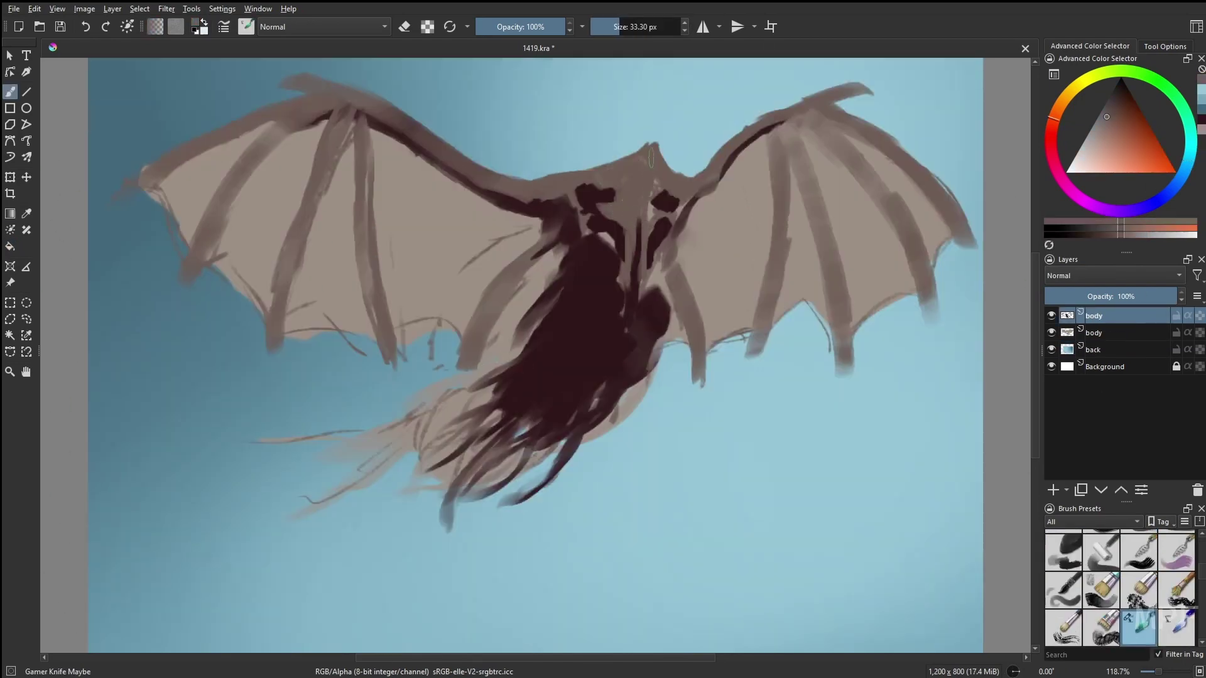
left_click_drag(574, 206, 660, 256)
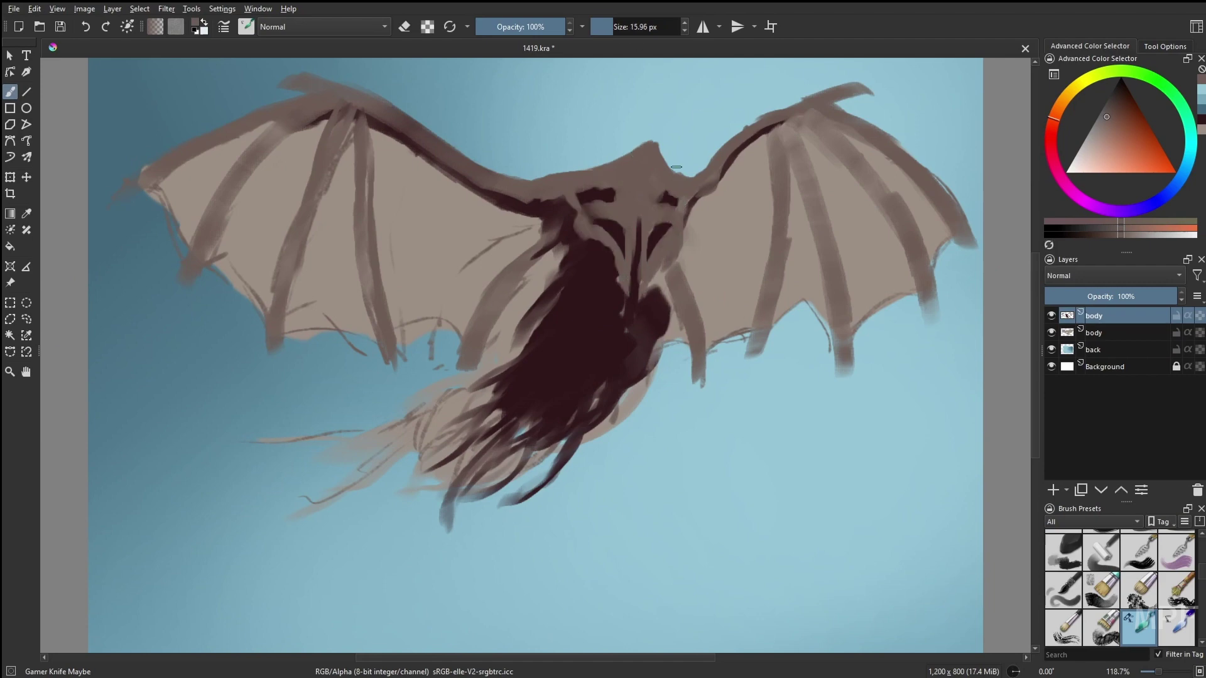
Trim the skull's pointed top with the eraser and redefine the eye sockets in dark maroon.
key("e")
left_click(619, 265, "ctrl")
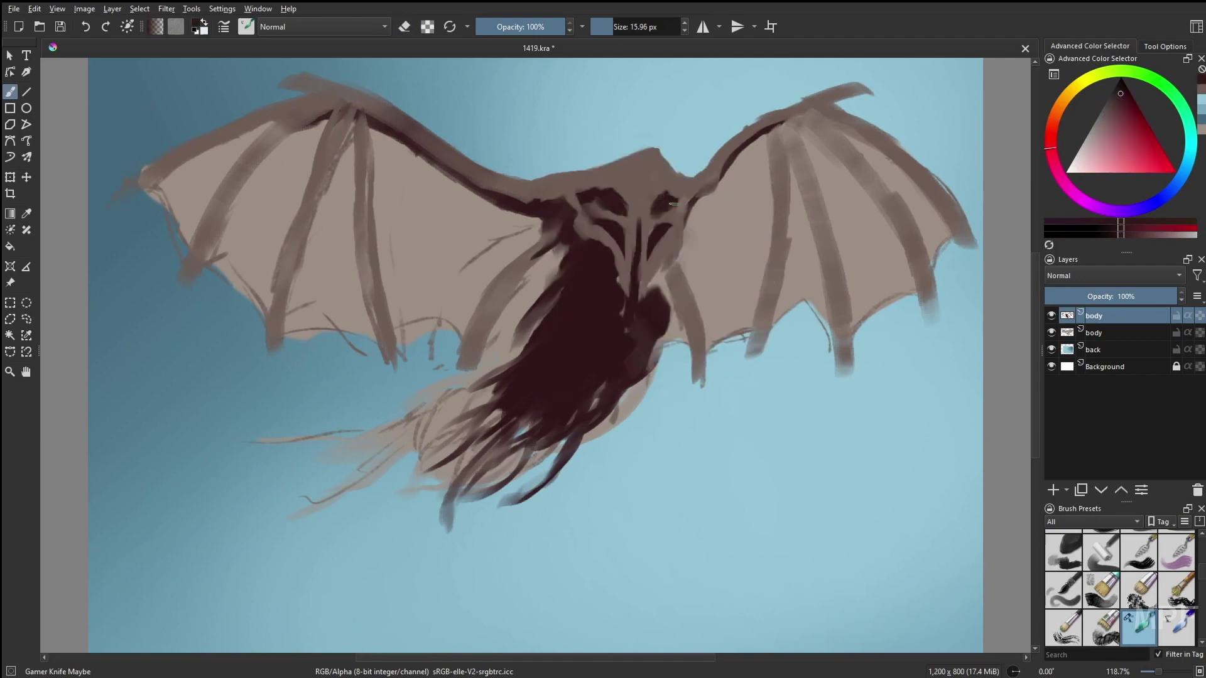
key("m")
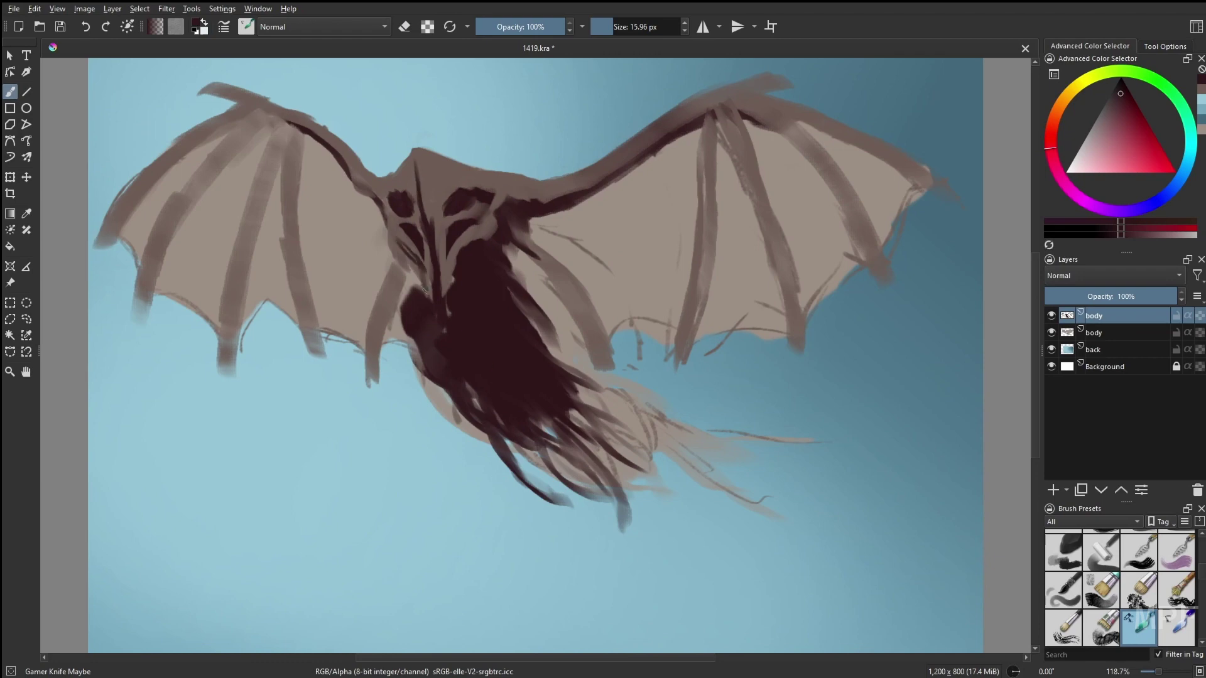
Paint fine strands over the lower body and shade the innermost finger bones of both wings in dark maroon.
scroll(495, 271, "up", 1)
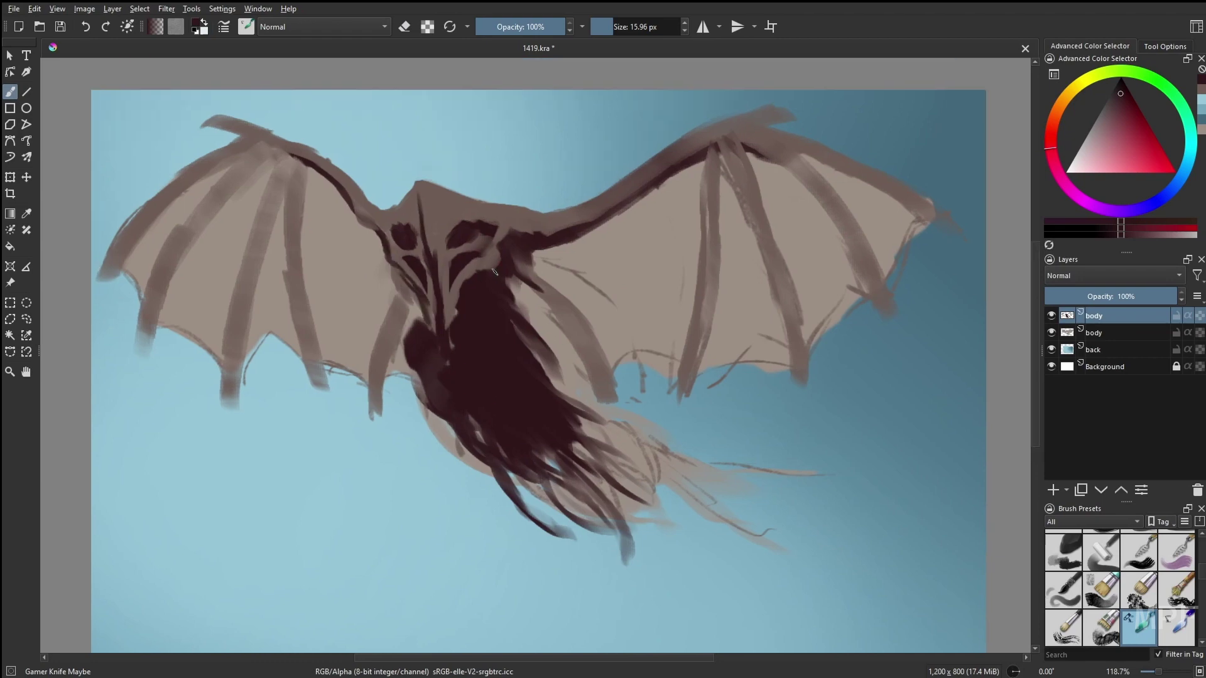
left_click(446, 377, "ctrl")
mouse_move(515, 502)
left_mouse_down()
mouse_move(553, 446)
mouse_move(546, 421)
left_mouse_up()
left_click(509, 356, "ctrl")
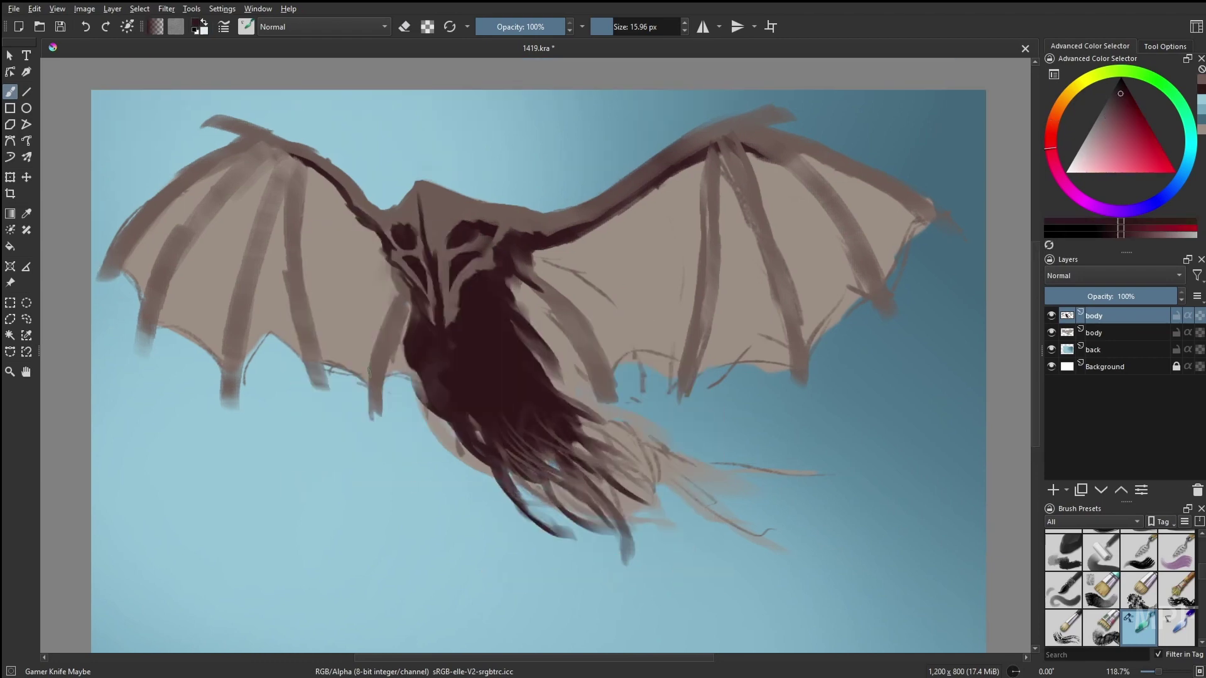
left_click_drag(389, 302, 383, 392)
left_click_drag(566, 295, 600, 387)
left_click(602, 377, "ctrl")
Mirror the view and highlight the skull's ridges and shoulder edges in light grey-brown with the RGBA 06 Rock brush.
key("m")
right_click(641, 196)
left_click(641, 100)
mouse_move(584, 205)
left_mouse_down()
mouse_move(644, 199)
mouse_move(773, 154)
left_mouse_up()
Refine the hollows around the skull's eyes, cheeks and jaw with colours picked from the painting.
left_click(657, 231, "ctrl")
left_click(665, 259, "ctrl")
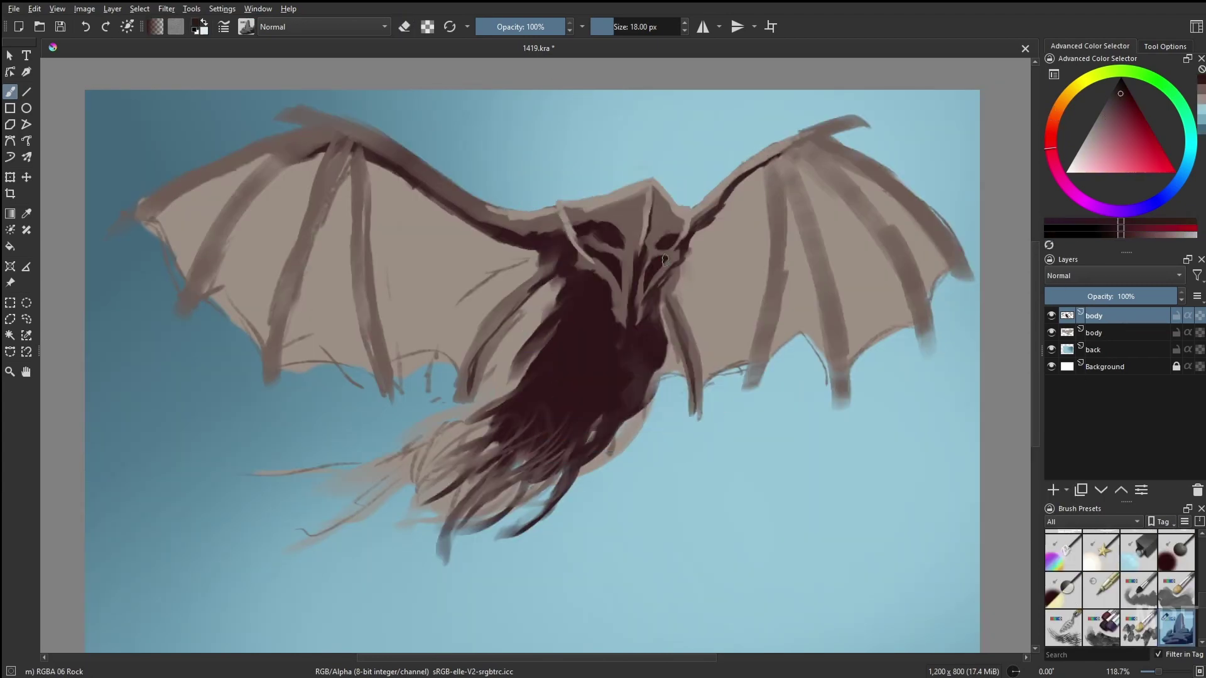
left_click_drag(664, 292, 666, 327)
key("slash")
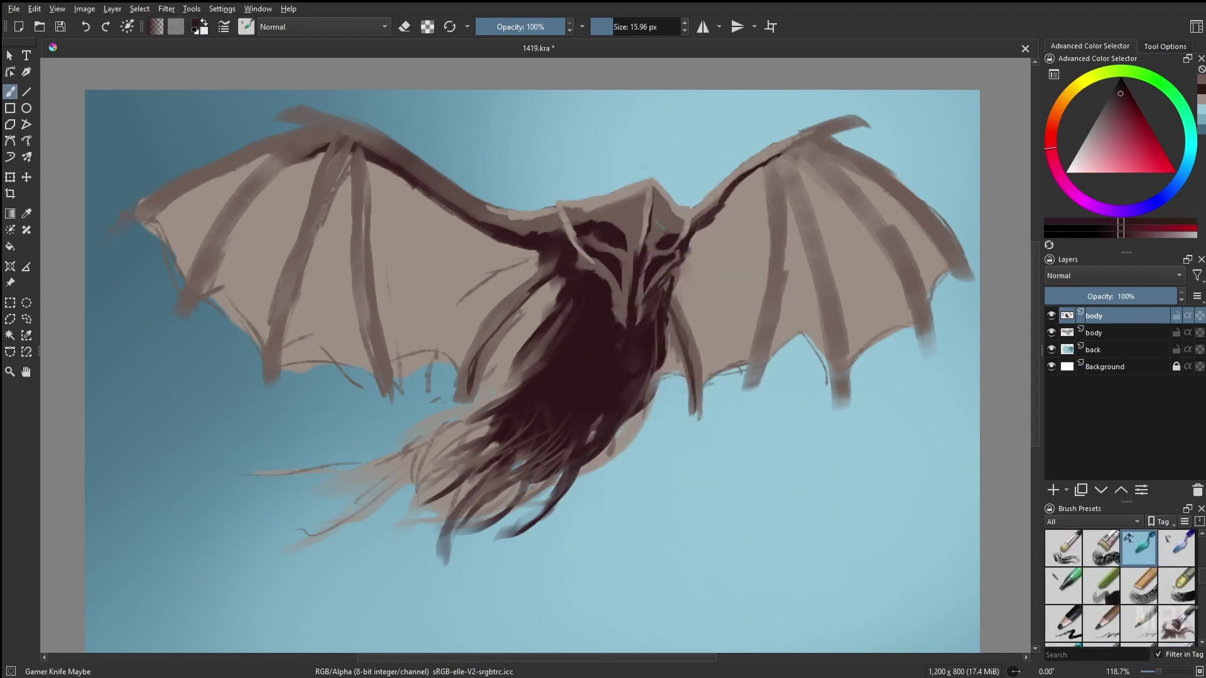
left_click(650, 224, "ctrl")
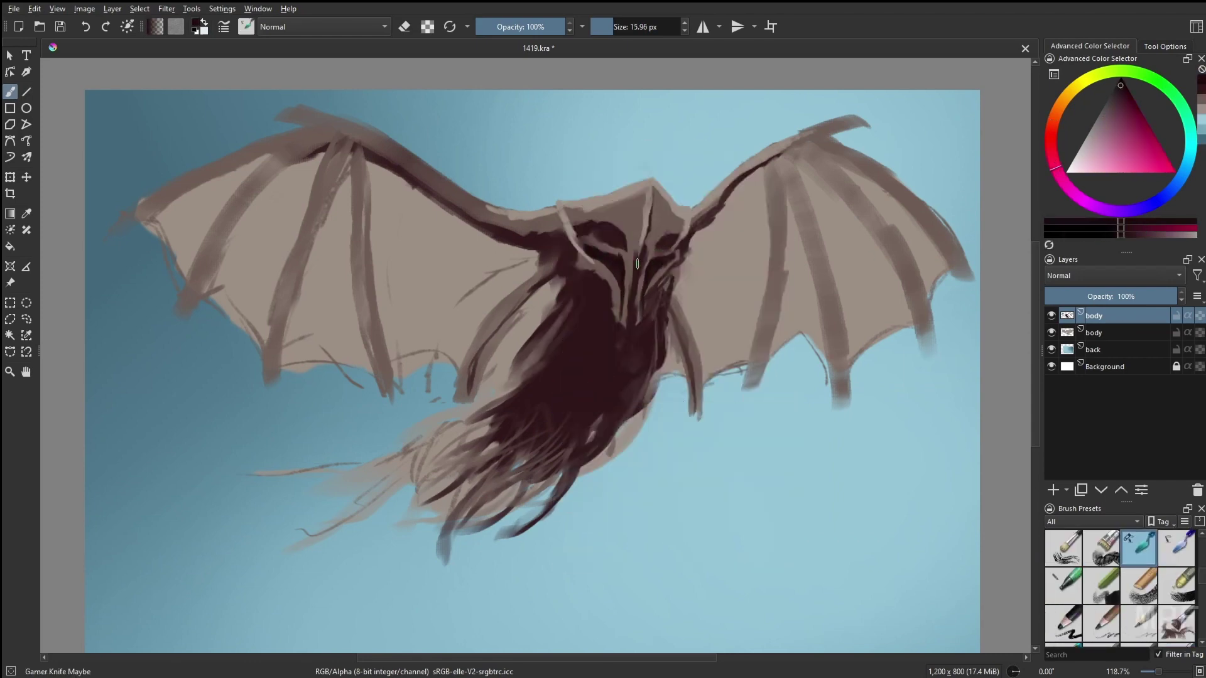
key("m")
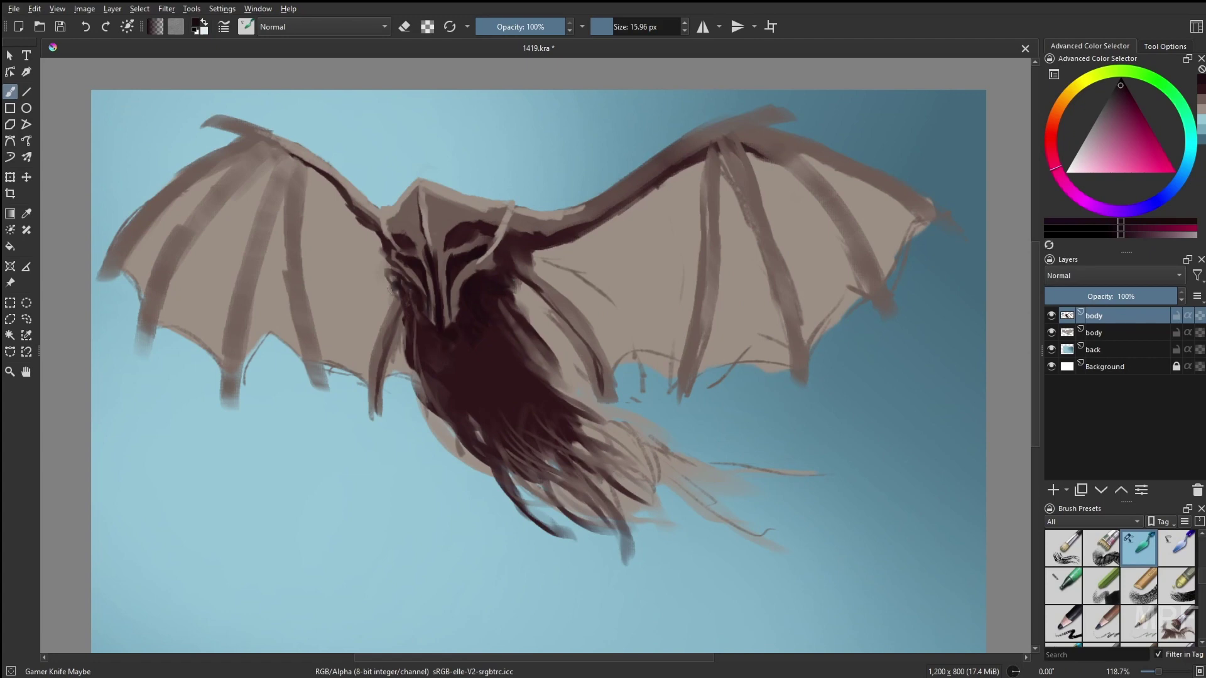
Enlarge the brush and paint near-black shadows on the shoulders and chest beneath the skull.
key("bracketright")
key("bracketright")
key("bracketright")
mouse_move(395, 267)
left_mouse_down()
mouse_move(412, 336)
mouse_move(475, 358)
left_mouse_up()
left_click_drag(531, 242, 496, 295)
mouse_move(497, 323)
left_mouse_down()
mouse_move(480, 377)
mouse_move(415, 402)
left_mouse_up()
left_click_drag(439, 352, 481, 379)
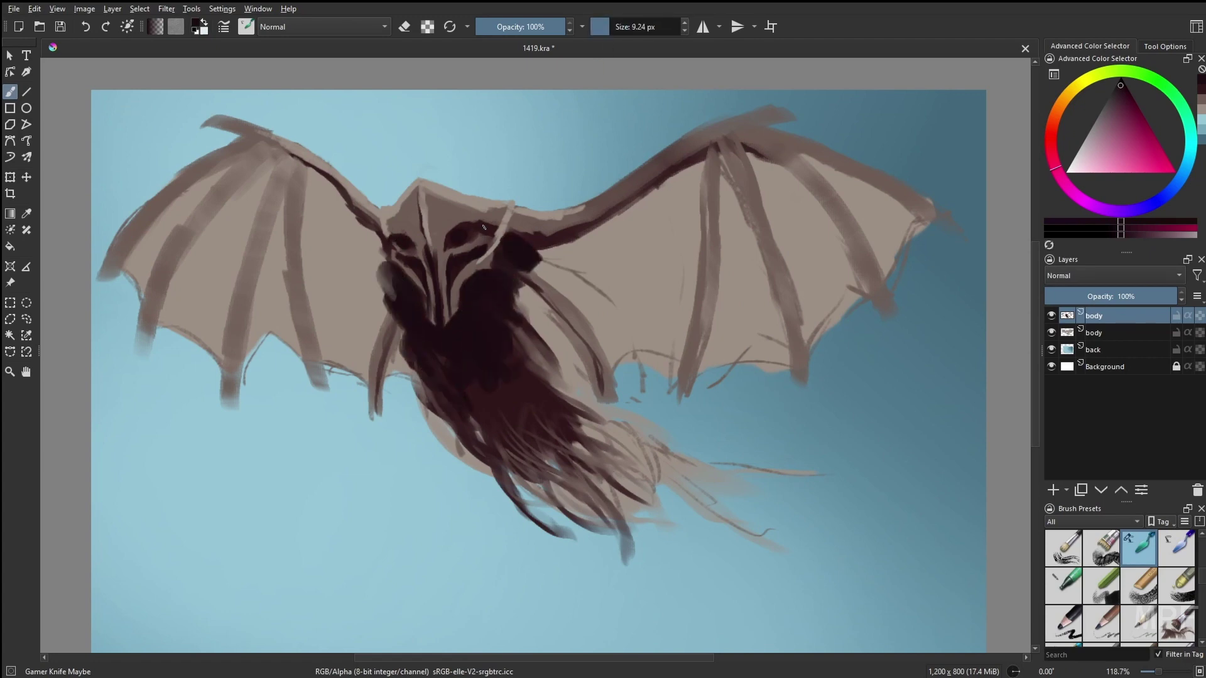
Merge the two body layers, then select the larger wing with a freehand outline and enlarge it.
key("m")
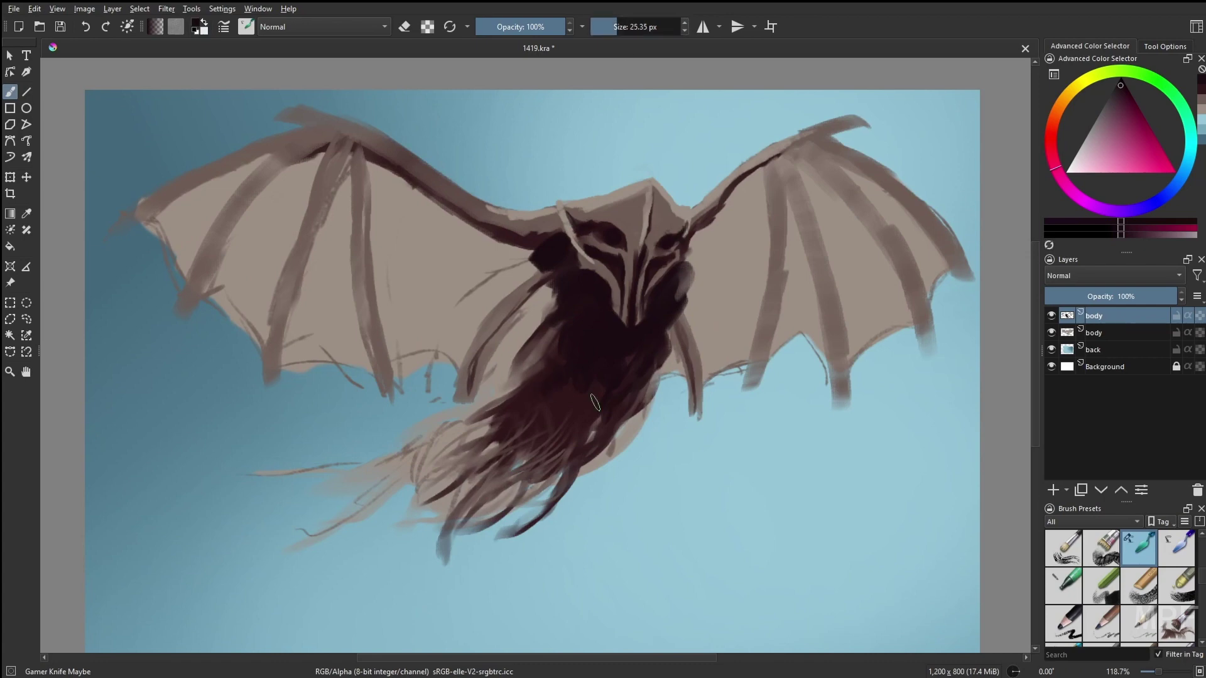
key("l")
left_click_drag(279, 75, 189, 415)
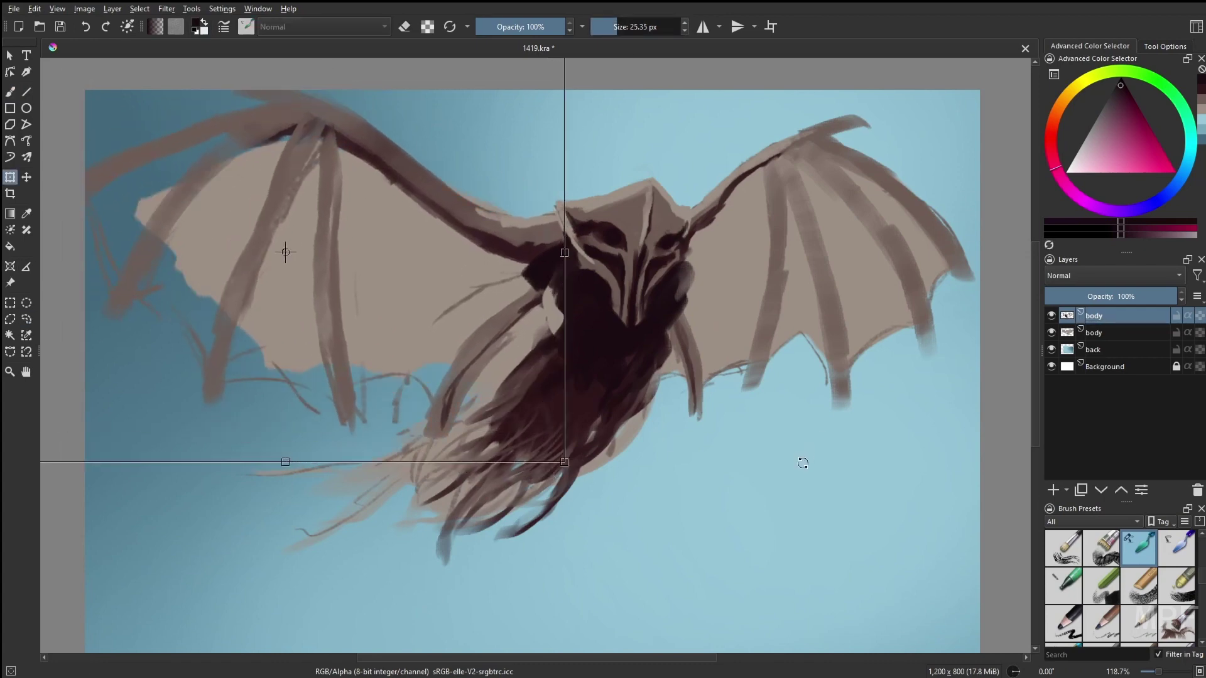
key("ctrl+e")
mouse_move(120, 376)
left_mouse_down()
mouse_move(360, 420)
mouse_move(489, 478)
mouse_move(486, 439)
mouse_move(440, 418)
left_mouse_up()
key("ctrl+t")
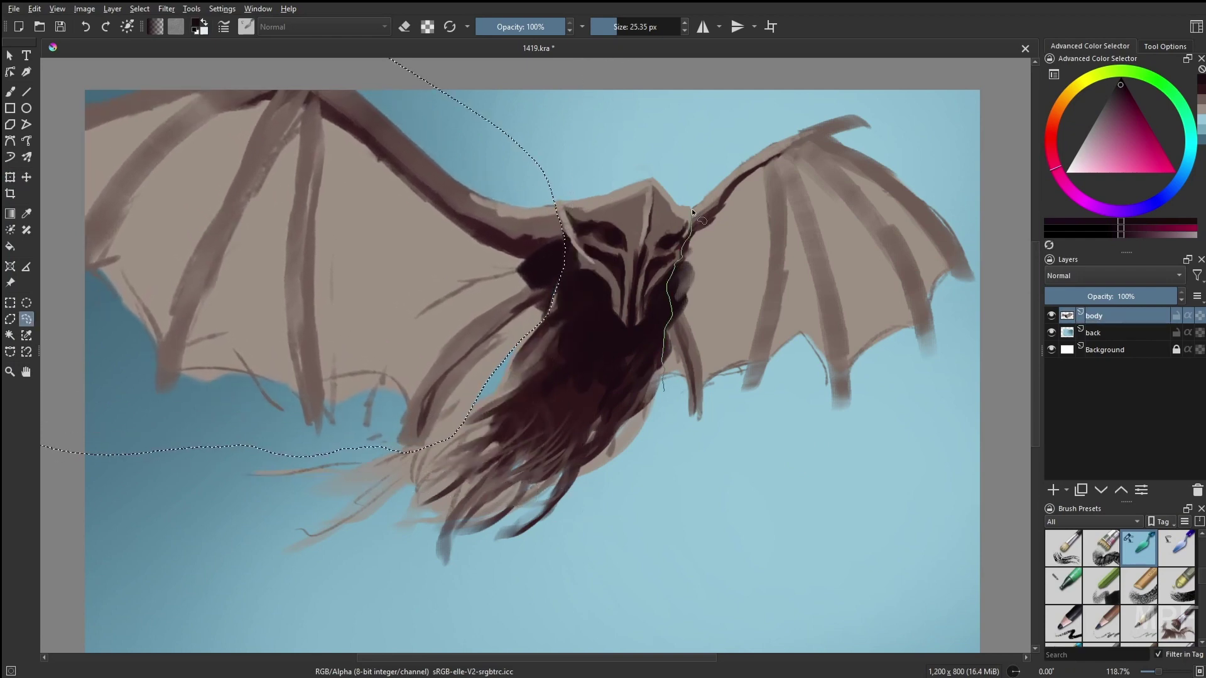
Enlarge and rotate the smaller wing, then scale the whole creature down to fit within the canvas.
left_click_drag(892, 516, 808, 479)
key("1")
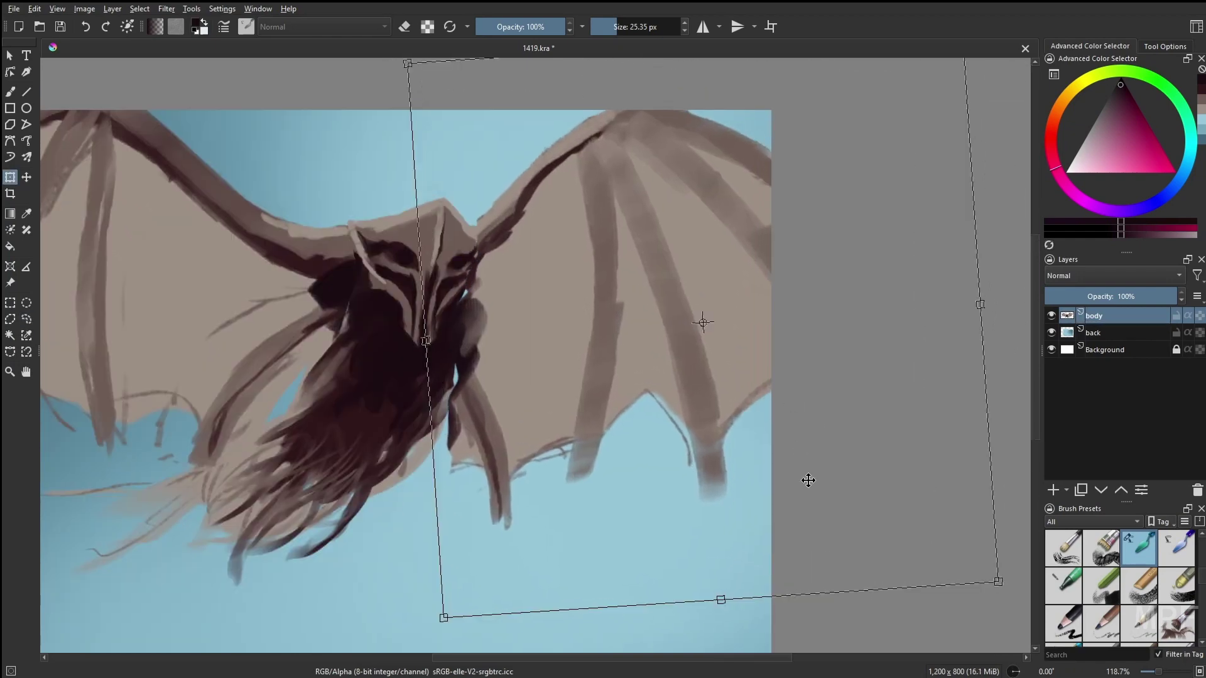
key("Escape")
left_click_drag(762, 445, 622, 460)
key("b")
Paint dark fur strokes along the shoulders, chest and body to blend the wings into the torso.
key("plus")
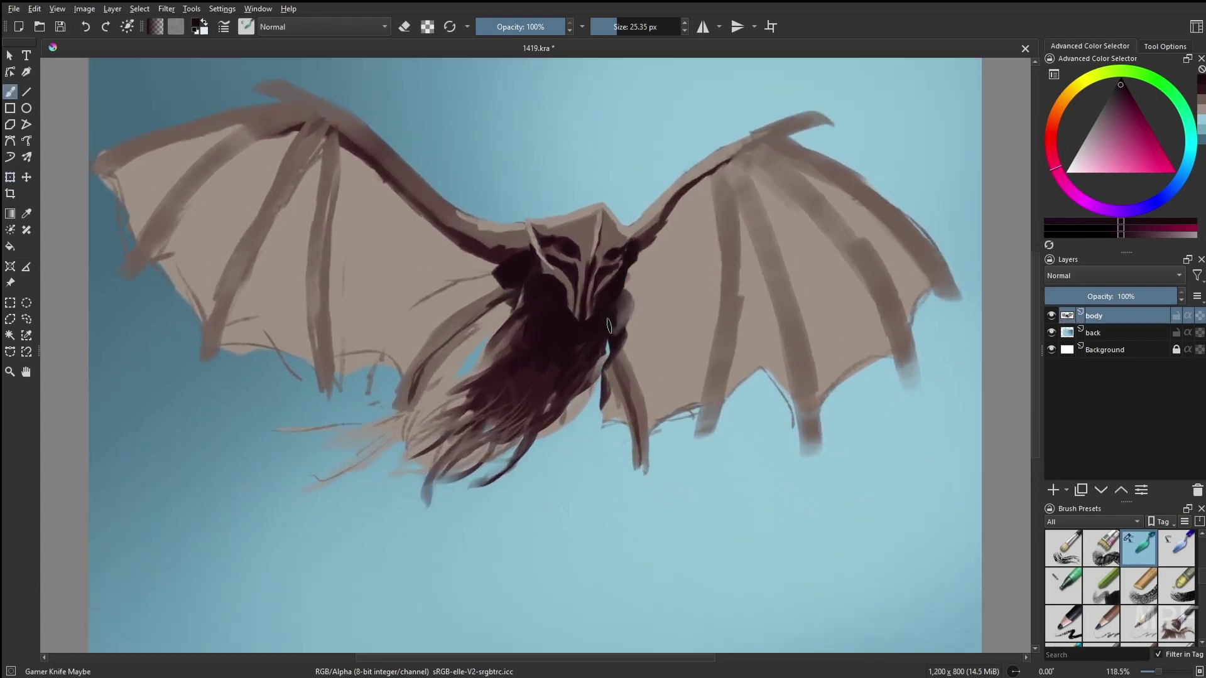
left_click_drag(608, 326, 596, 372)
left_click_drag(530, 291, 453, 342)
left_click_drag(496, 234, 443, 283)
left_click_drag(619, 282, 647, 302)
left_click_drag(682, 202, 637, 259)
left_click_drag(628, 289, 669, 335)
mouse_move(625, 295)
left_mouse_down()
mouse_move(619, 399)
mouse_move(513, 392)
left_mouse_up()
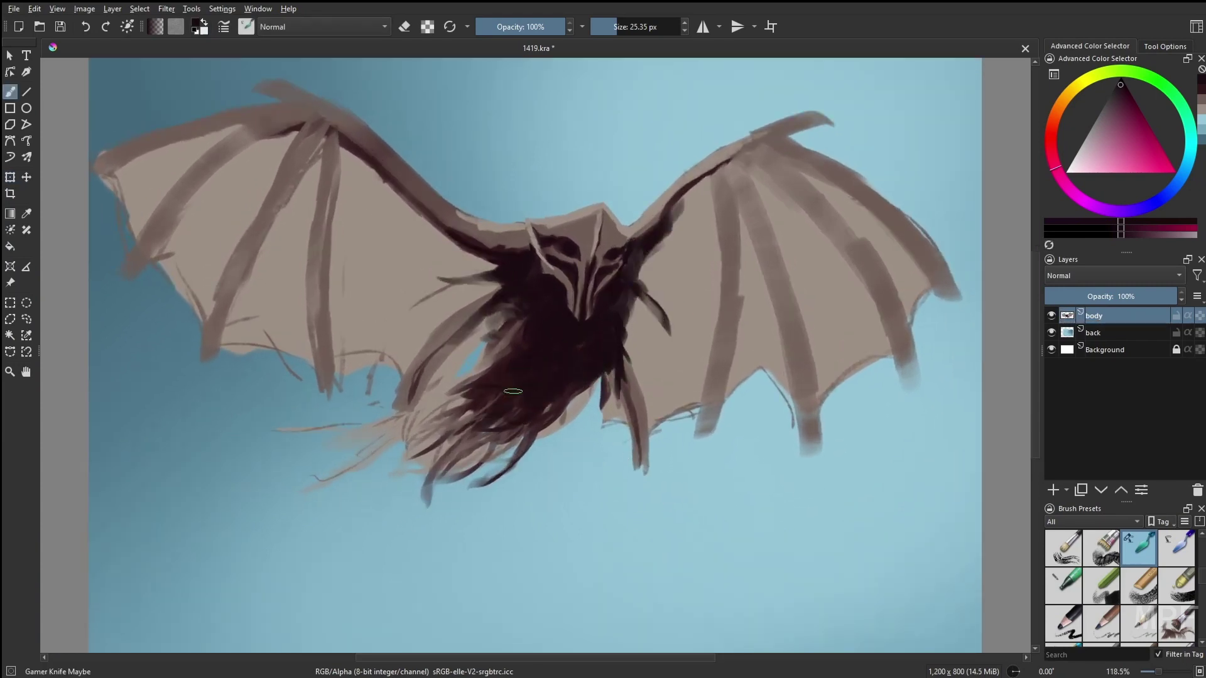
Switch to dark maroon with a 13 px brush and work fur texture into the chest and lower body.
right_click(578, 399)
left_click(576, 306)
key("plus")
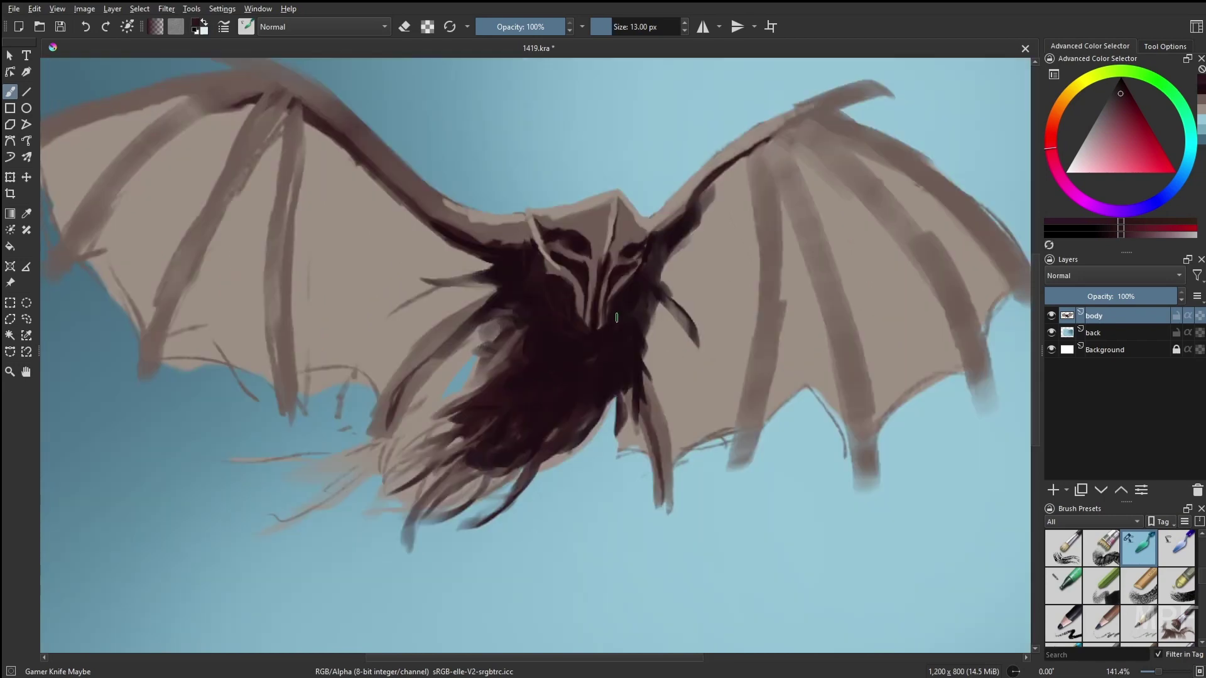
Soften the dark shoulder edge with the wing's beige, then add thin dark fur strands around the shoulders with a 9 px brush.
right_click(723, 302)
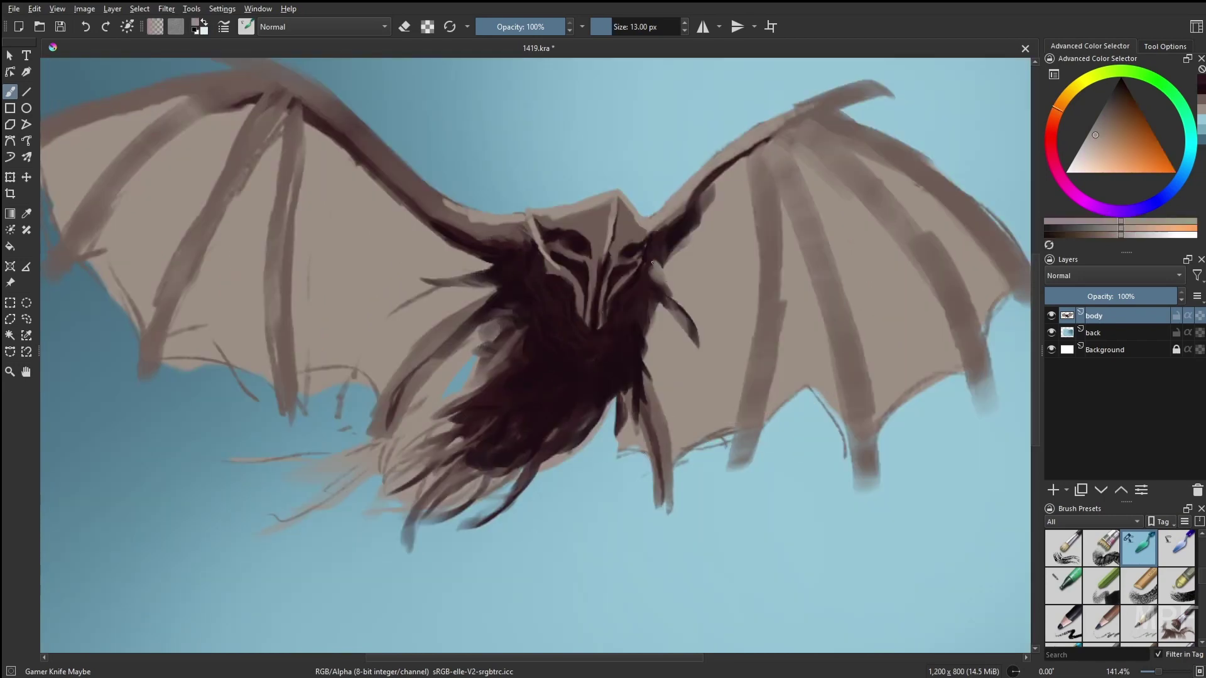
left_click_drag(680, 248, 644, 279)
mouse_move(713, 194)
left_mouse_down()
mouse_move(663, 257)
mouse_move(627, 339)
left_mouse_up()
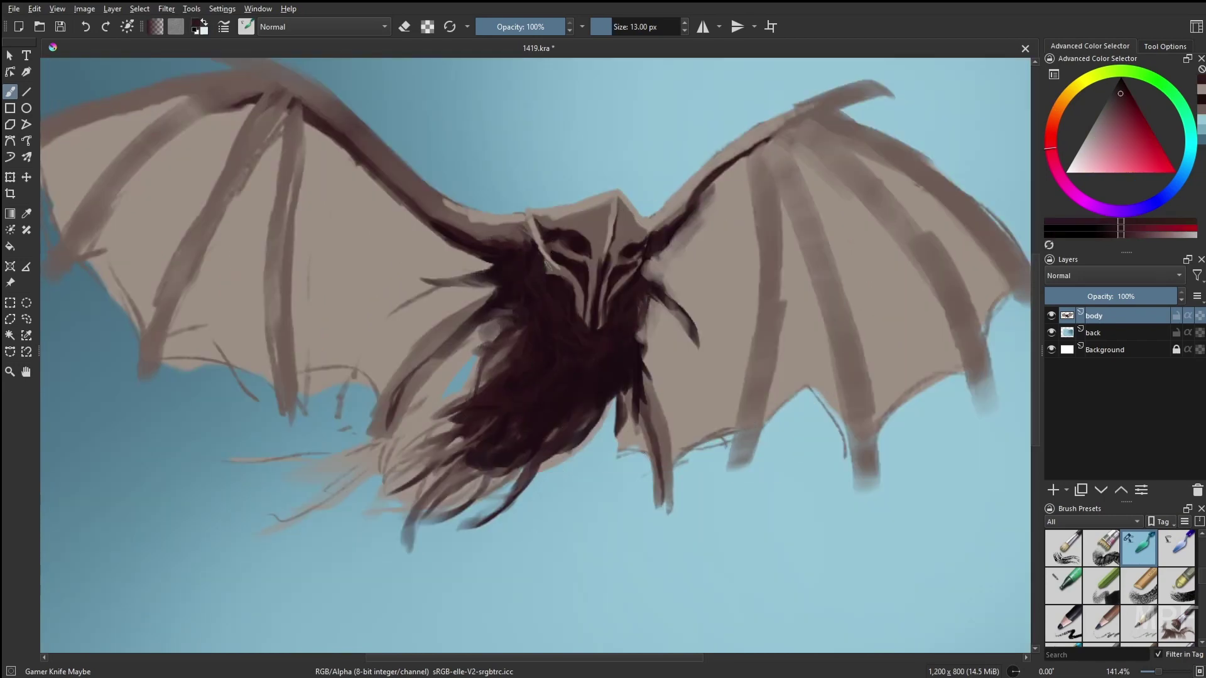
key("bracketleft")
key("bracketleft")
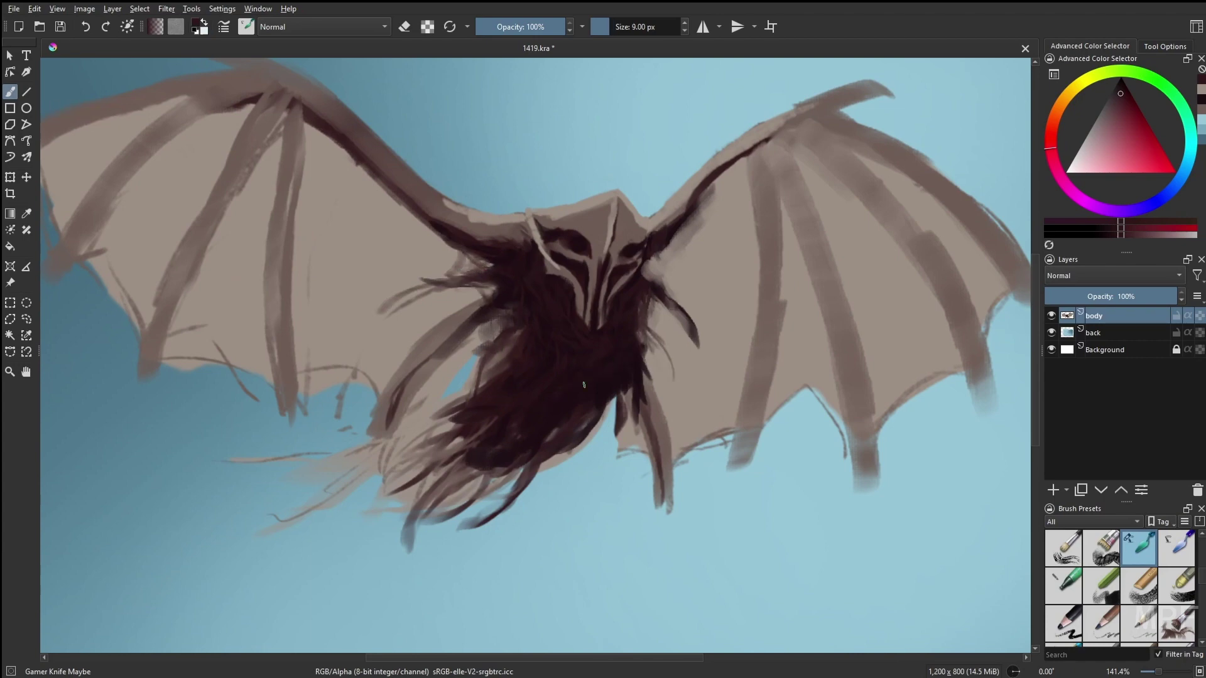
Paint fine reddish-brown hair strands over the chest and around the skull, reducing the brush to 5 px.
right_click(584, 386)
left_click(641, 402)
left_click(542, 284)
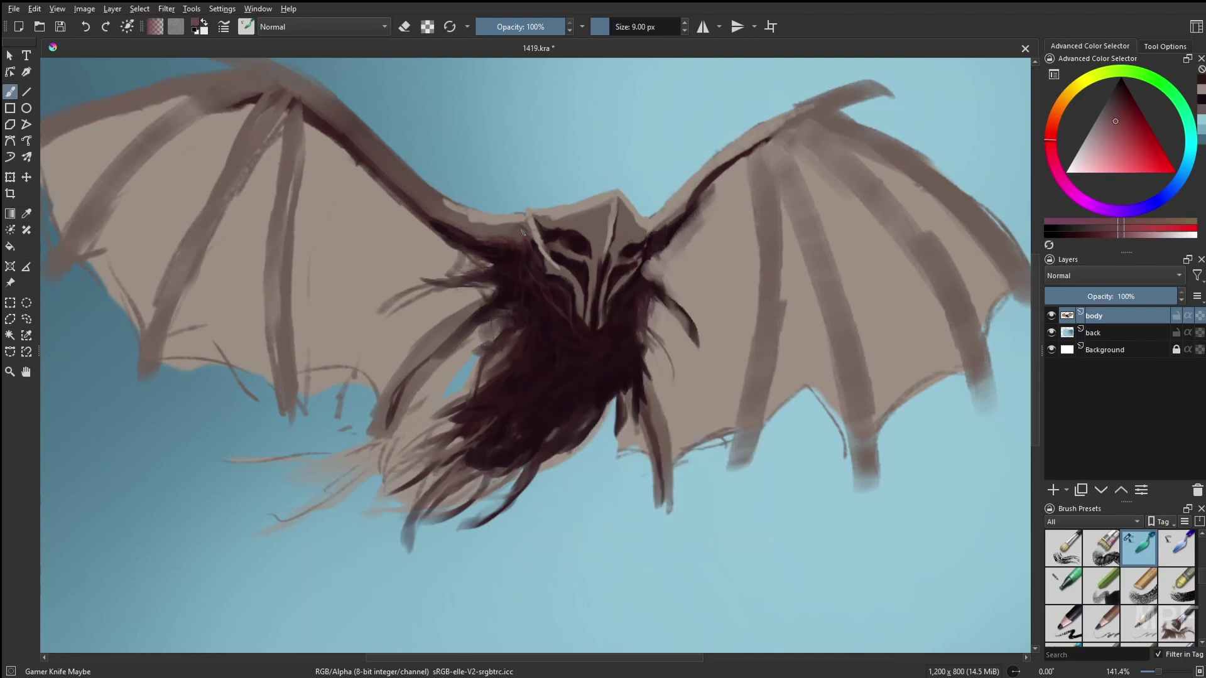
key("m")
key("bracketleft")
key("bracketleft")
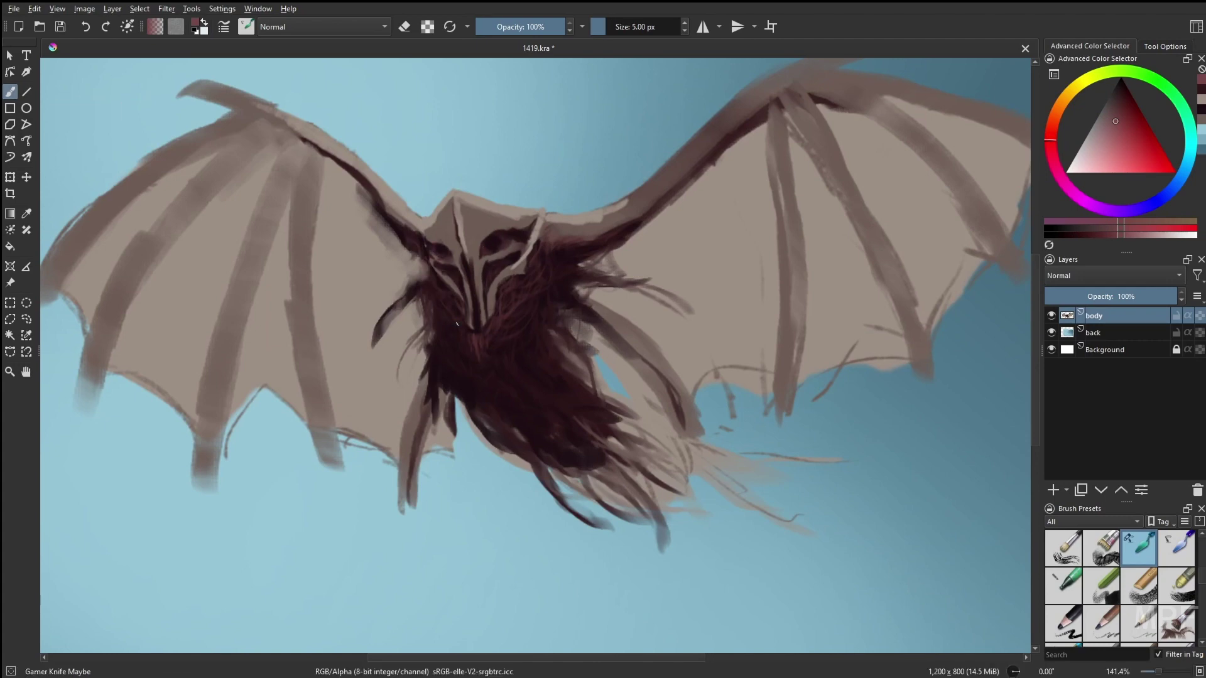
Build up the skull's forehead and cheek ridges with sampled grey-beige, narrowing the brush to 7 px.
left_click(468, 220, "ctrl")
key("bracketright")
key("bracketright")
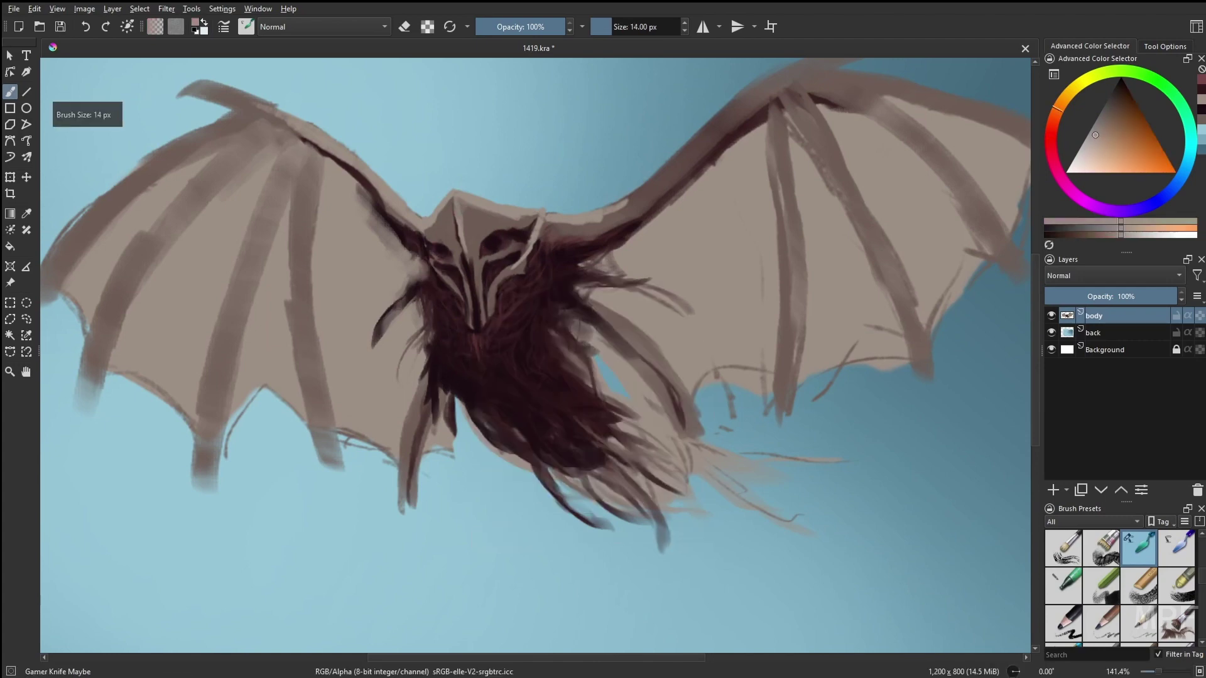
key("bracketleft")
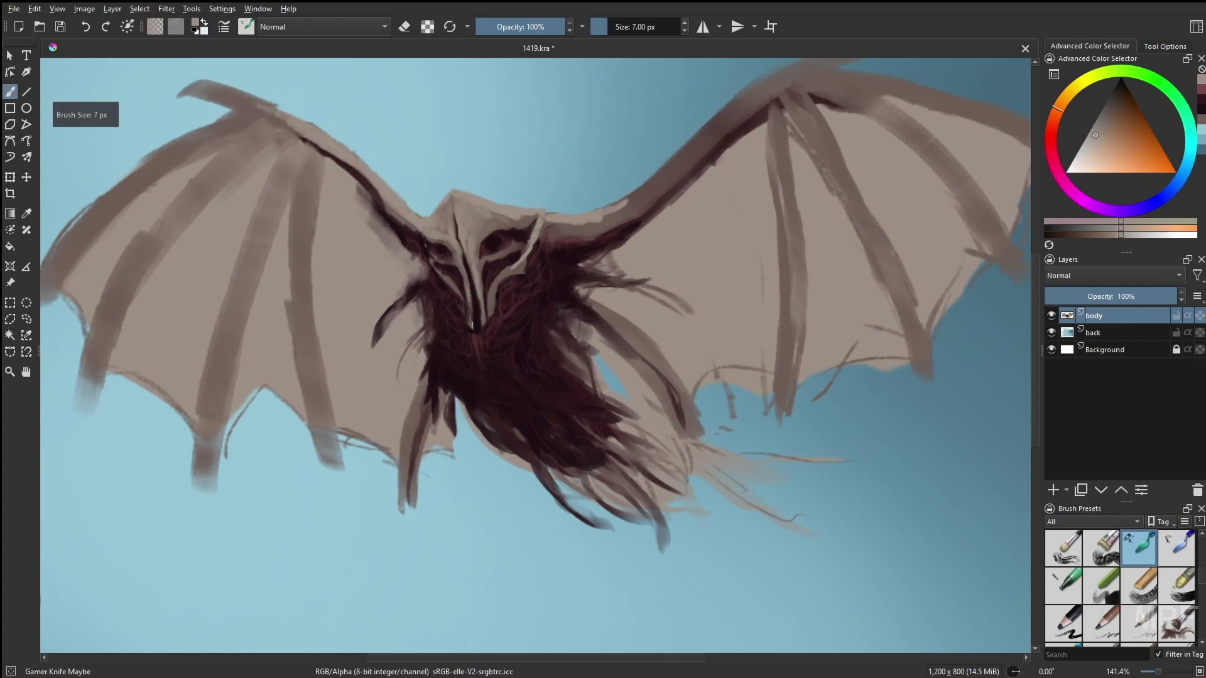
key("m")
right_click(660, 269)
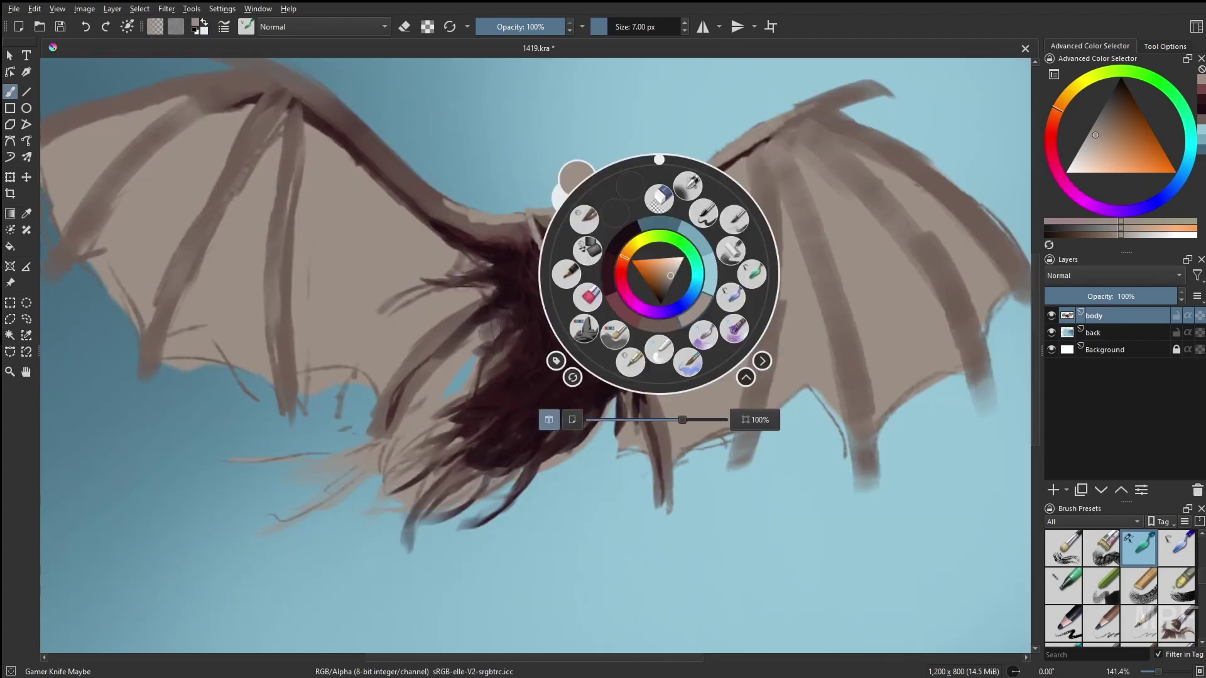
left_click(652, 192)
left_click(593, 308, "ctrl")
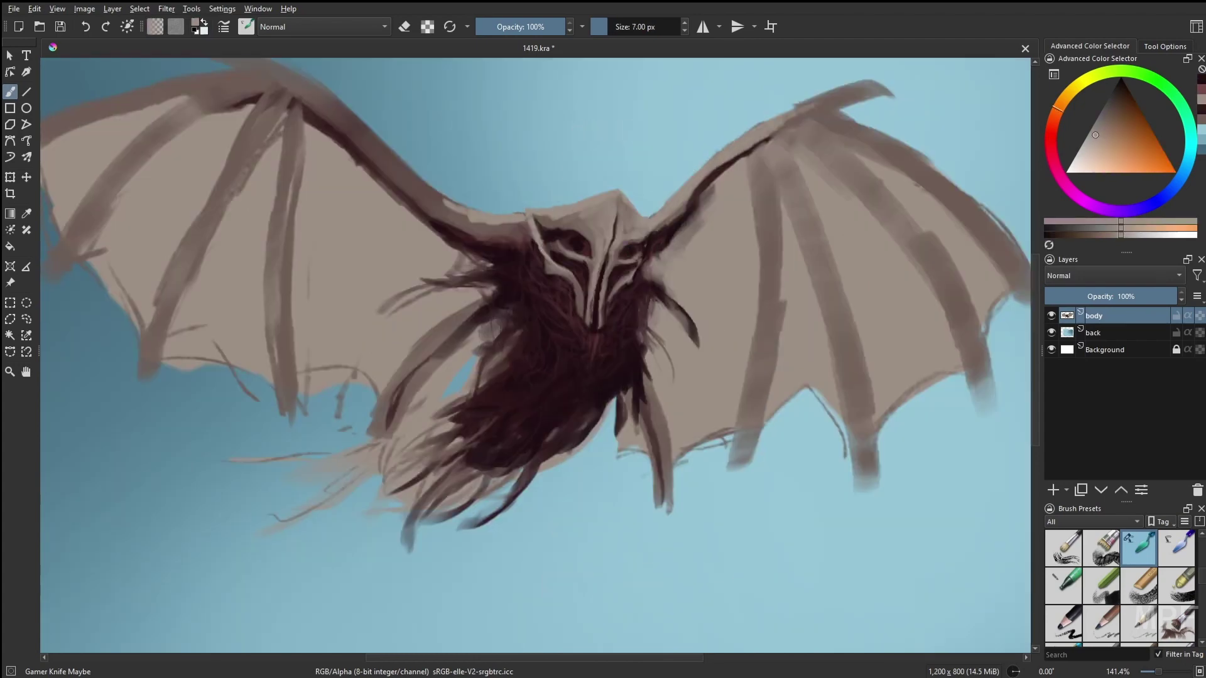
Add reddish-brown details inside the skull's eye sockets and cheek openings with the 3 px liner brush.
key("slash")
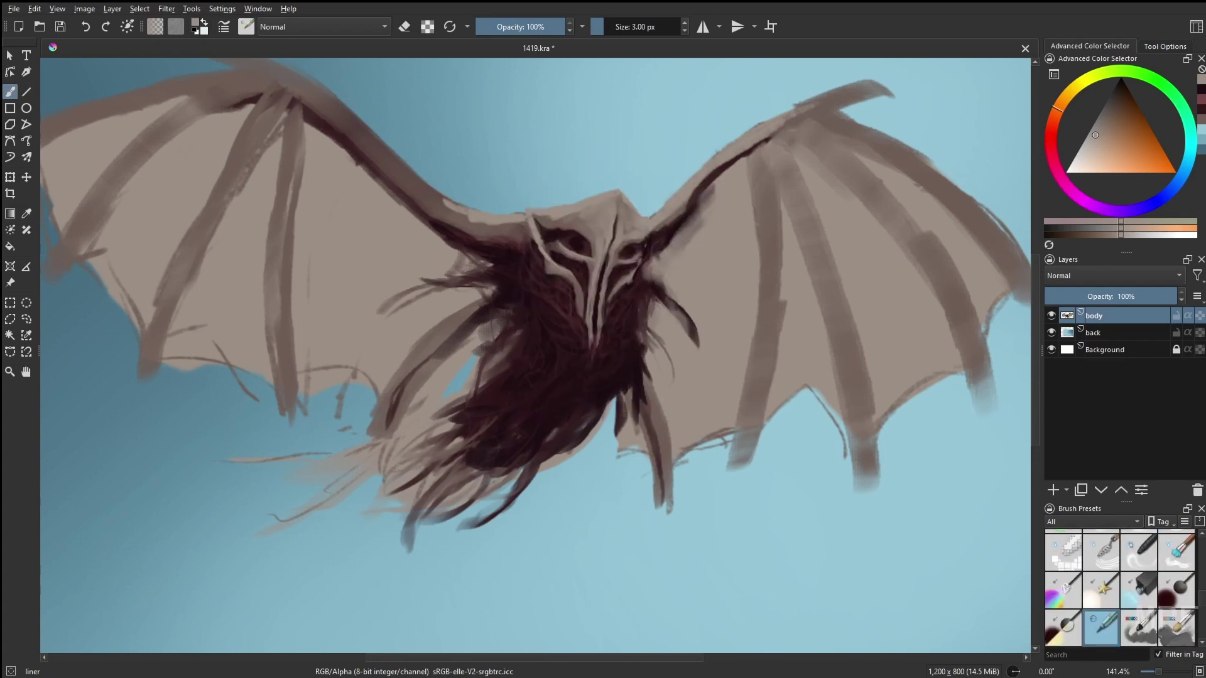
left_click(591, 253, "ctrl")
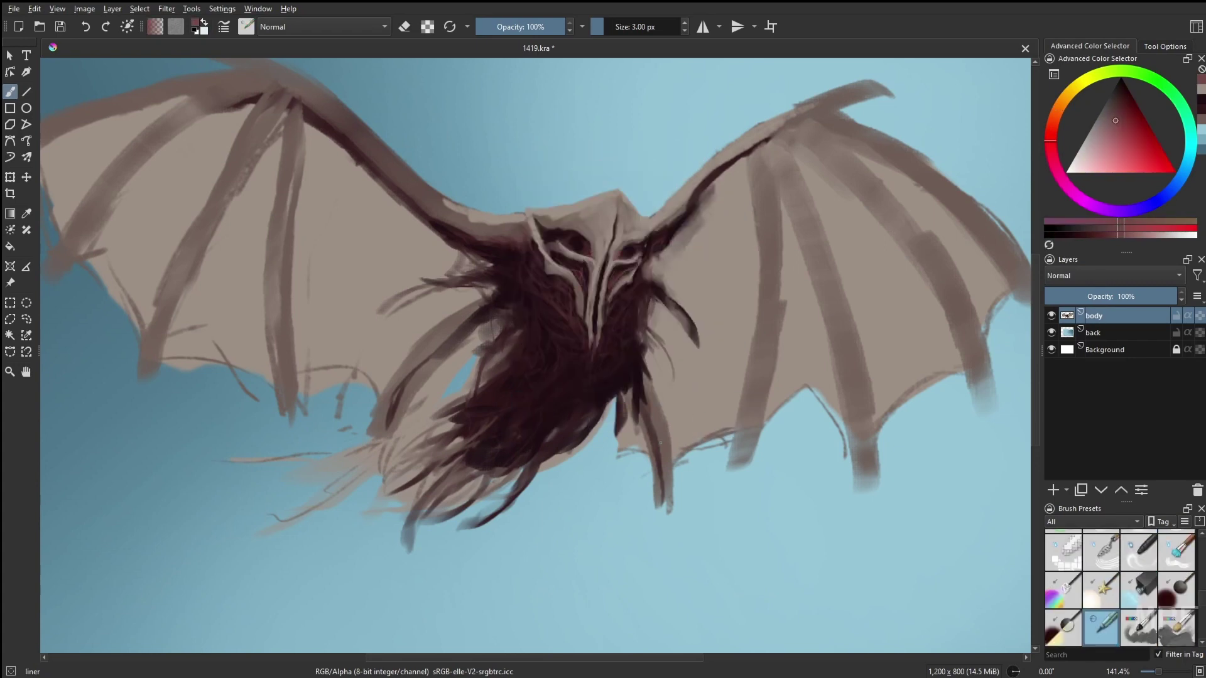
key("x")
key("slash")
Highlight the skull's forehead, rim and beak ridges in pale off-white with the Gamer Knife brush, reducing it to 6 px.
key("m")
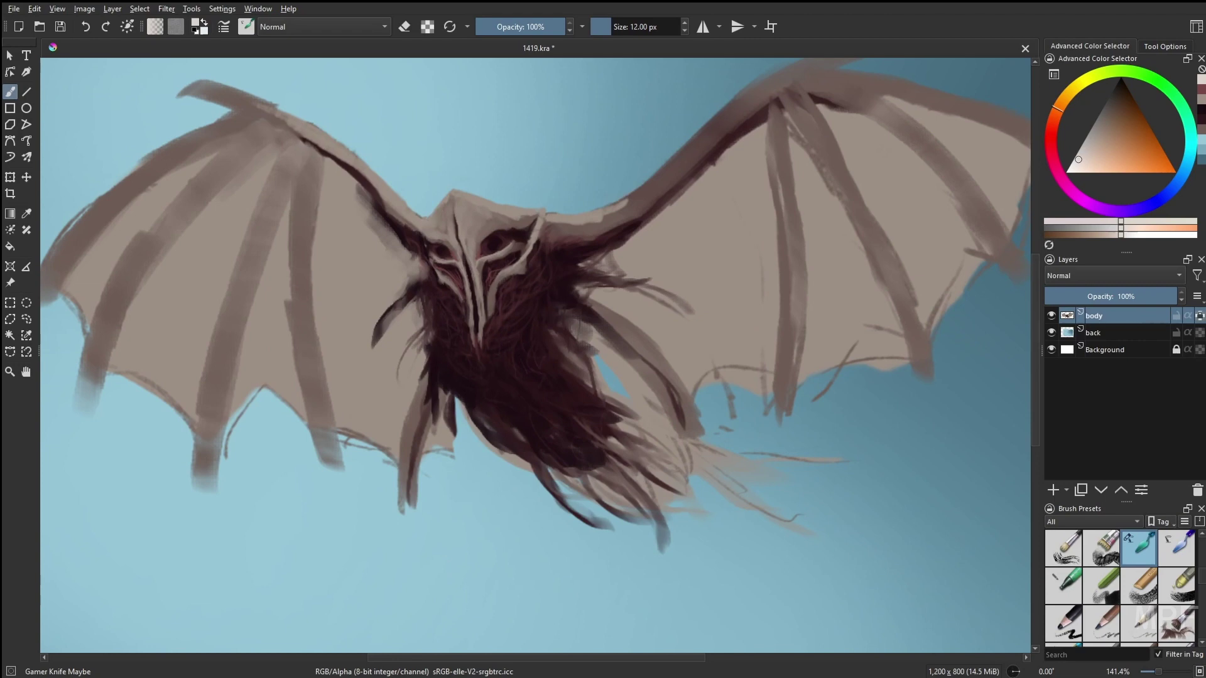
key("bracketleft")
key("bracketleft")
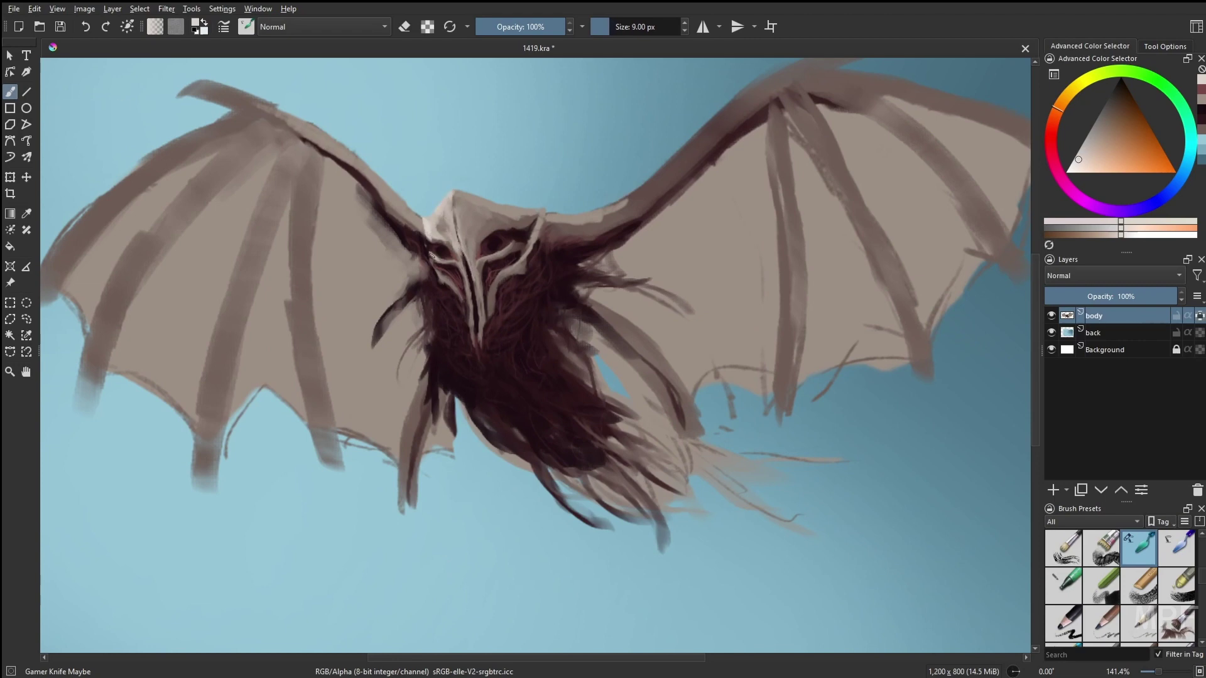
key("bracketright")
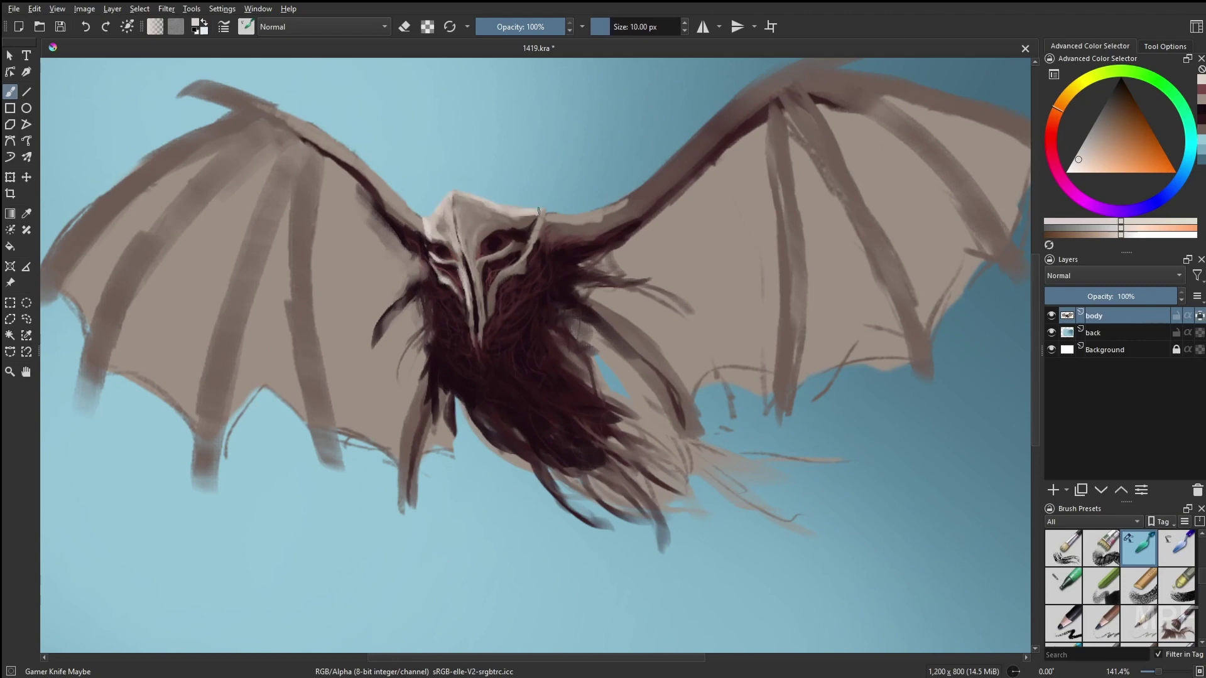
key("m")
key("bracketleft")
key("bracketleft")
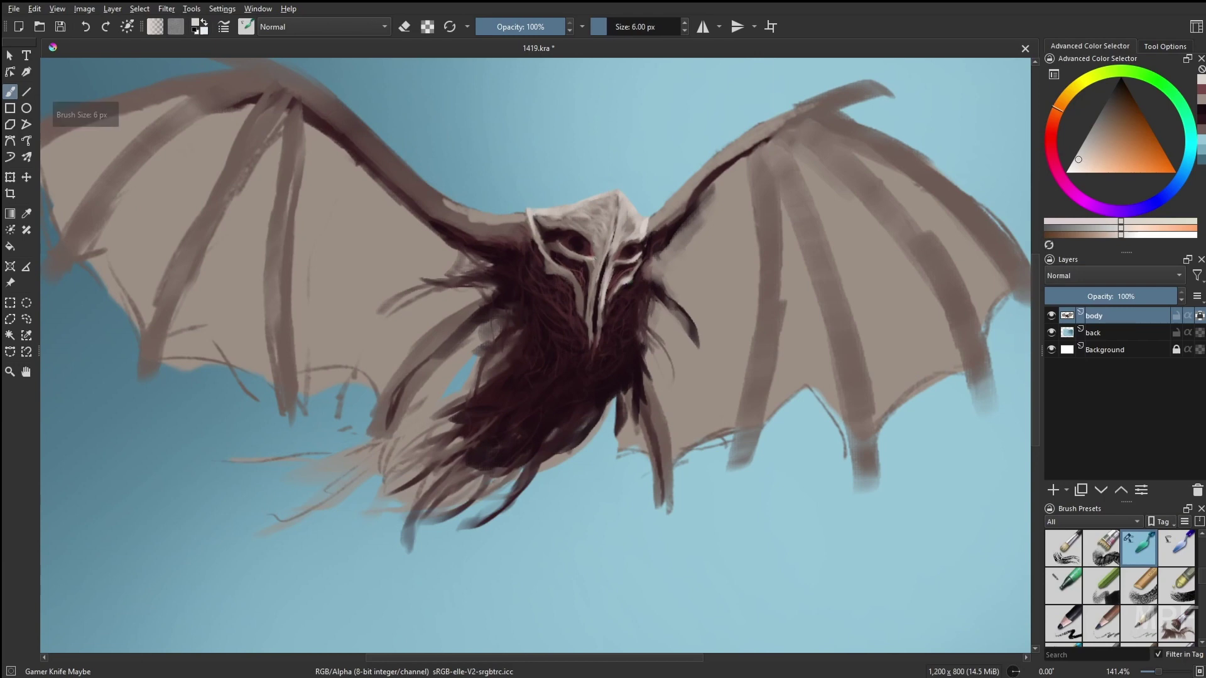
Shade the skull's forehead in muted dark brown with a 16 px brush at reduced opacity.
left_click_drag(728, 419, 727, 449)
right_click(695, 404)
left_click(697, 405)
key("bracketright")
key("bracketright")
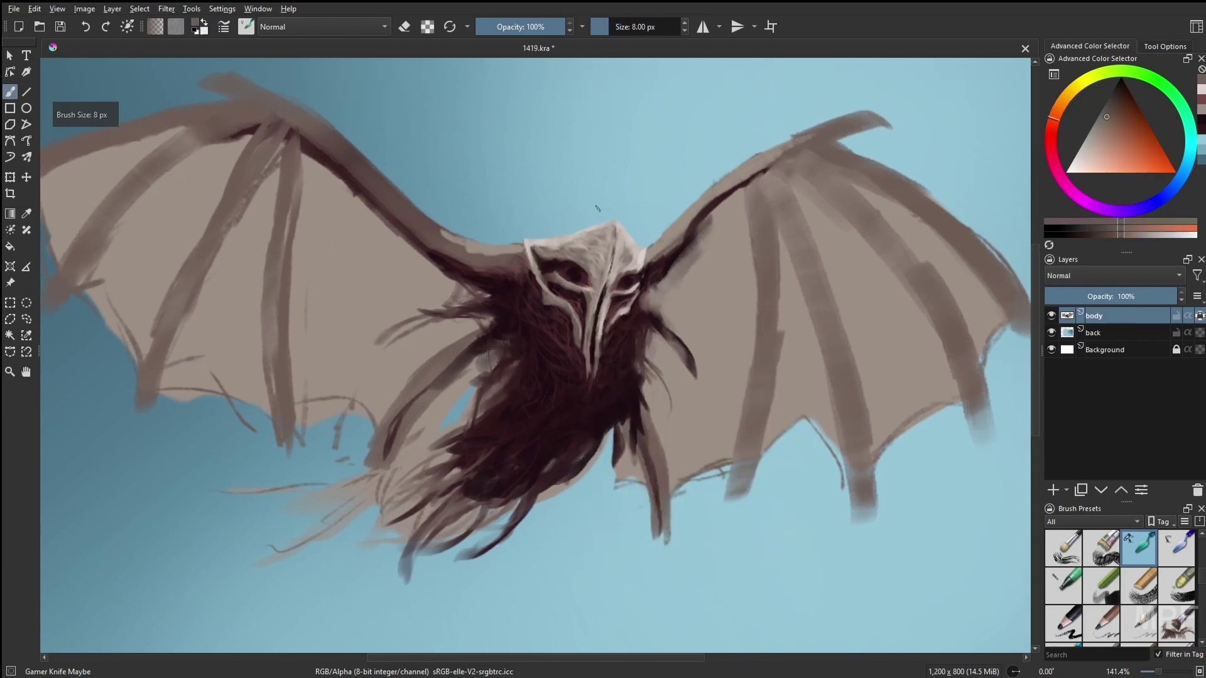
right_click(671, 314)
left_click(1108, 122)
key("bracketright")
key("bracketright")
key("bracketright")
key("i")
key("i")
key("i")
key("i")
key("i")
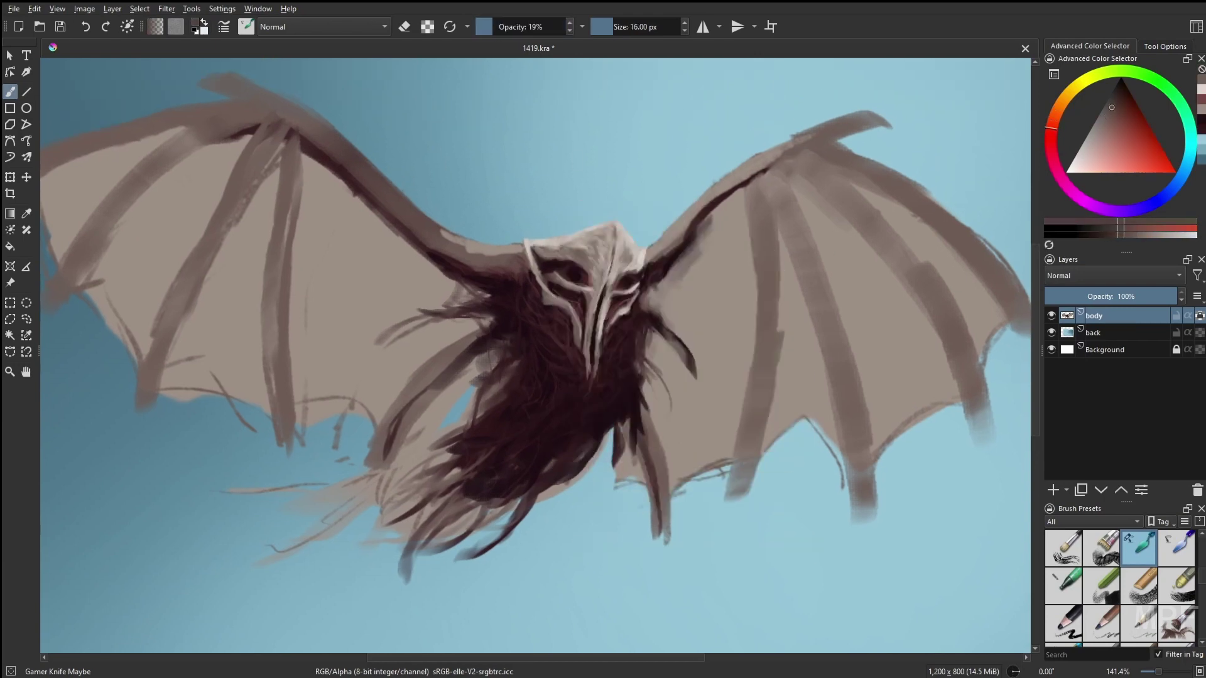
key("m")
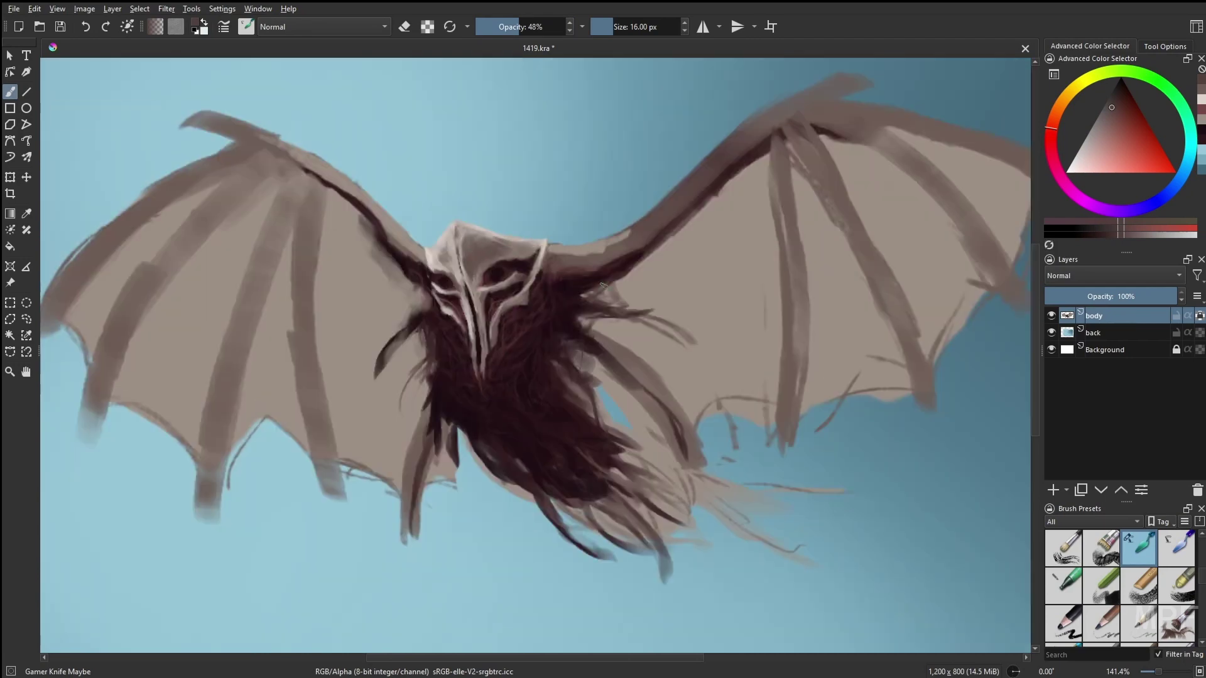
Glaze pale sky blue onto the larger wing's membrane with a brush of about 85 px at 48% opacity.
key("bracketright")
key("bracketright")
key("bracketright")
key("bracketright")
key("bracketright")
key("bracketright")
key("bracketright")
key("bracketright")
right_click(779, 429)
left_click(779, 415)
mouse_move(673, 333)
left_mouse_down()
mouse_move(754, 367)
mouse_move(819, 277)
left_mouse_up()
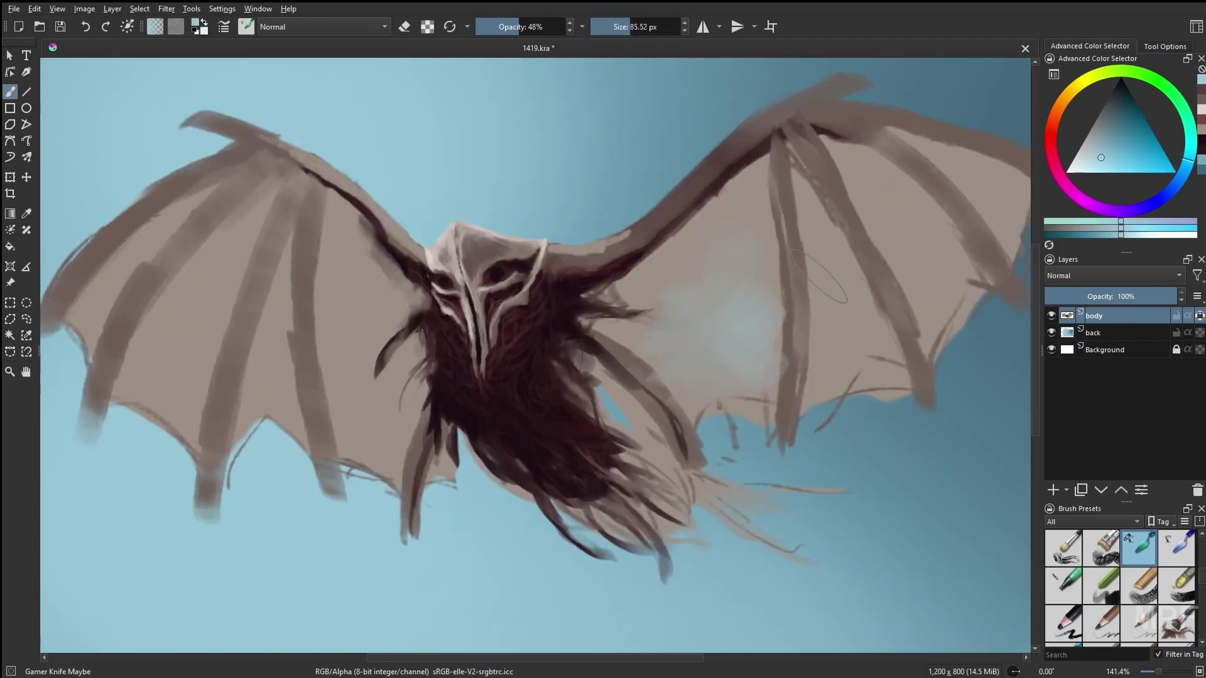
Spread sampled grey over the membranes of both wings with a brush of about 45 px, softening the finger bones.
left_click(820, 277, "ctrl")
left_click_drag(318, 339, 238, 415)
left_click_drag(264, 264, 214, 433)
key("bracketleft")
key("bracketleft")
key("bracketleft")
left_click_drag(201, 207, 86, 332)
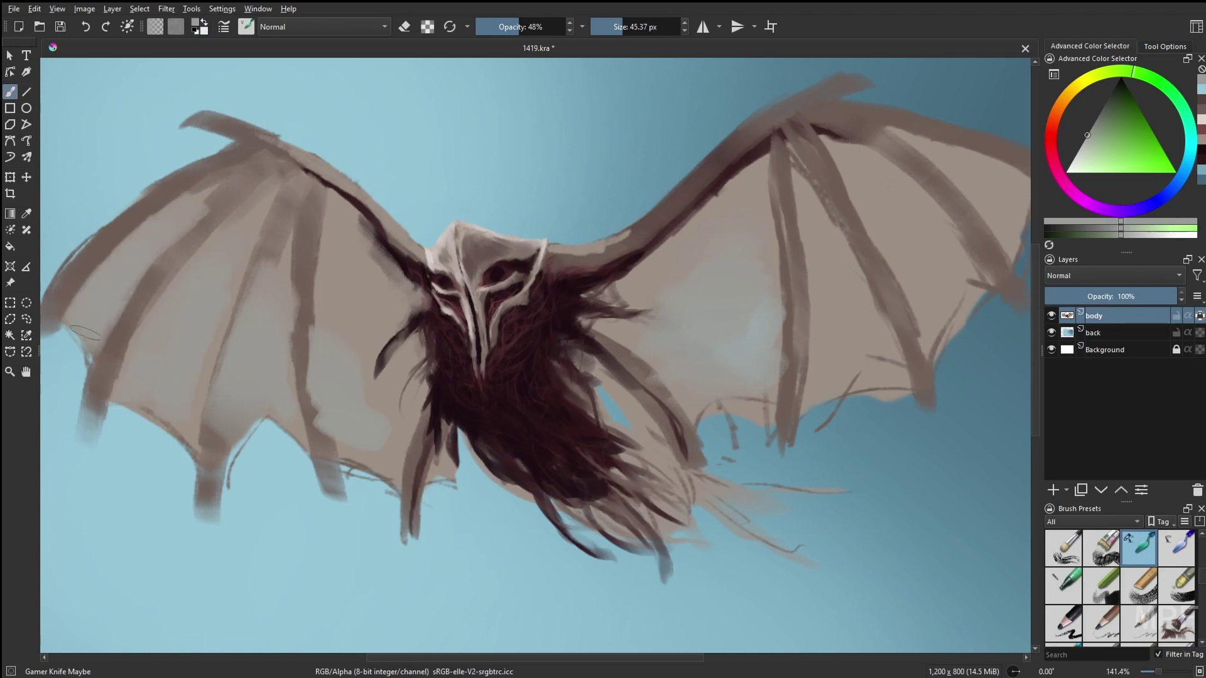
left_click_drag(251, 245, 214, 452)
left_click_drag(295, 242, 299, 429)
mouse_move(819, 240)
left_mouse_down()
mouse_move(917, 182)
mouse_move(961, 188)
mouse_move(879, 125)
mouse_move(757, 328)
left_mouse_up()
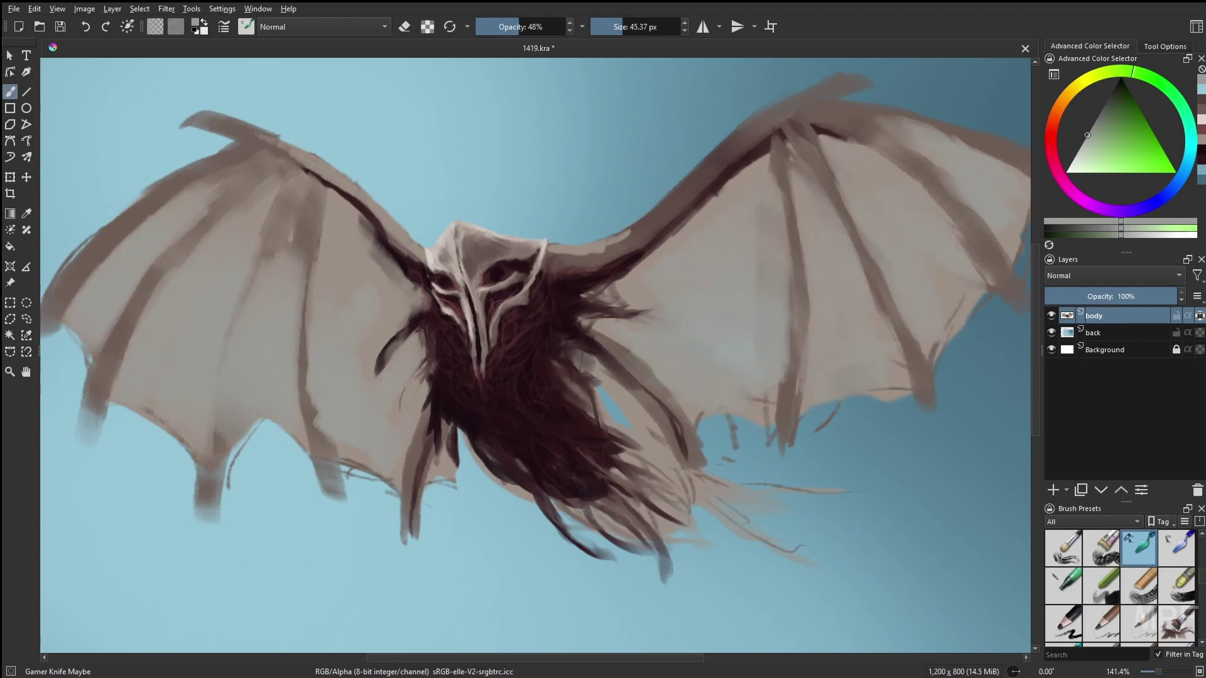
left_click_drag(208, 183, 69, 314)
left_click_drag(202, 239, 101, 396)
Narrow the finger bones and extend the grey membrane along the lower wing edges at 85% opacity, enlarging the brush to about 43 px.
key("slash")
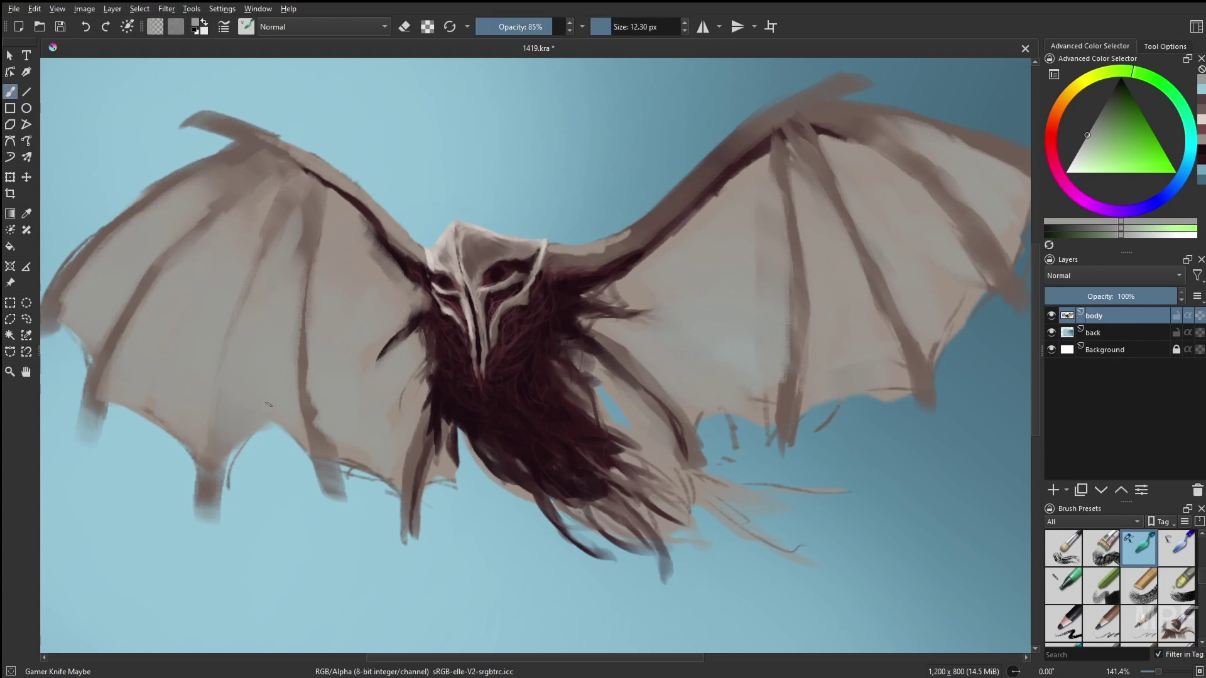
key("bracketright")
key("bracketright")
key("bracketright")
key("bracketright")
left_click_drag(788, 286, 785, 418)
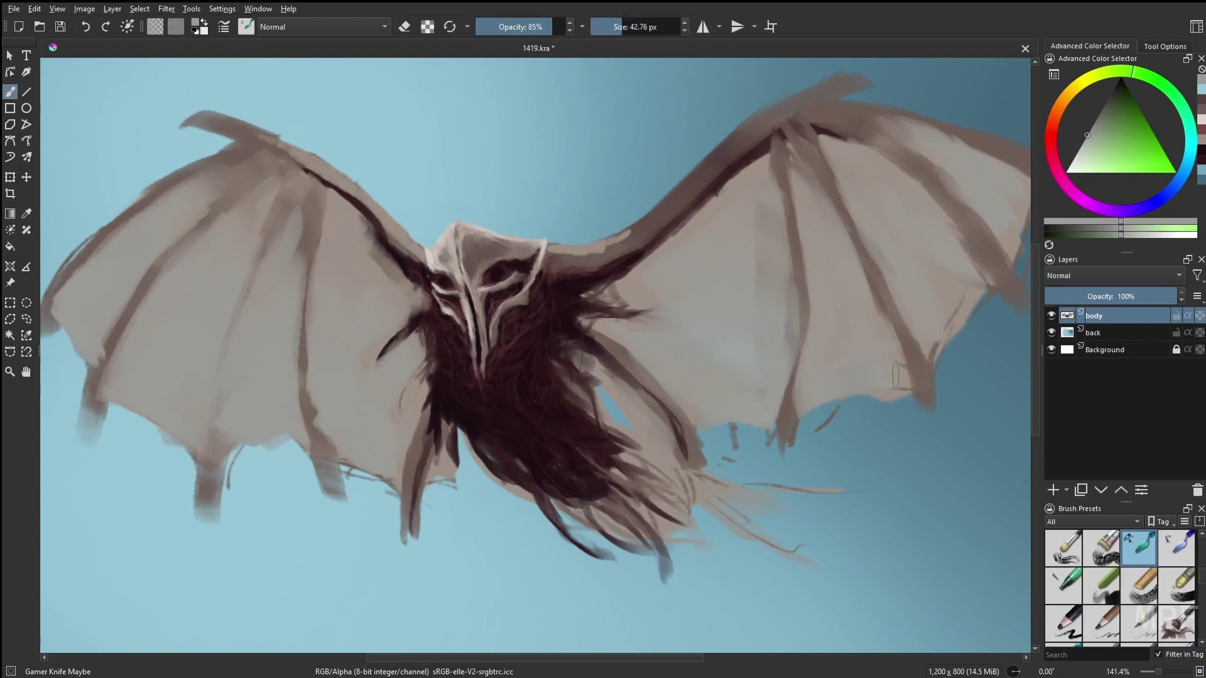
left_click_drag(895, 375, 1005, 251)
Reshape the finger bones in brown with pointed tips, trimming their outer edges with a 22 px eraser.
key("m")
right_click(286, 203)
left_click(286, 202)
key("m")
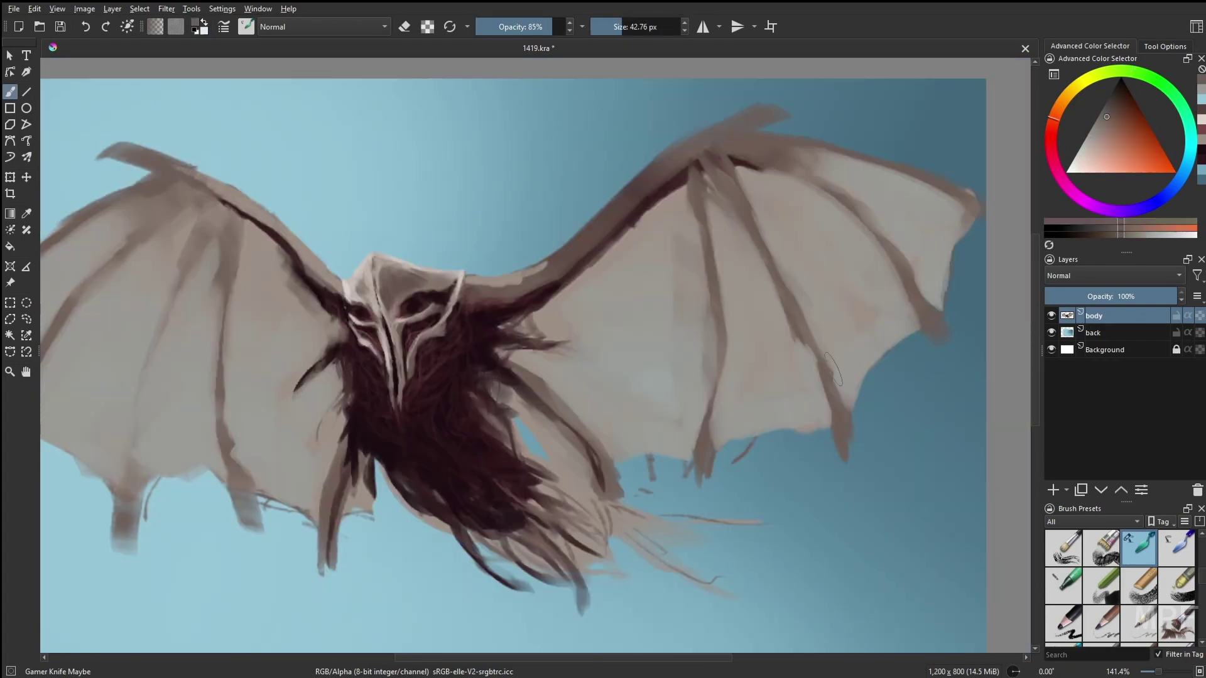
mouse_move(833, 370)
left_mouse_down()
mouse_move(862, 349)
mouse_move(1030, 345)
left_mouse_up()
key("e")
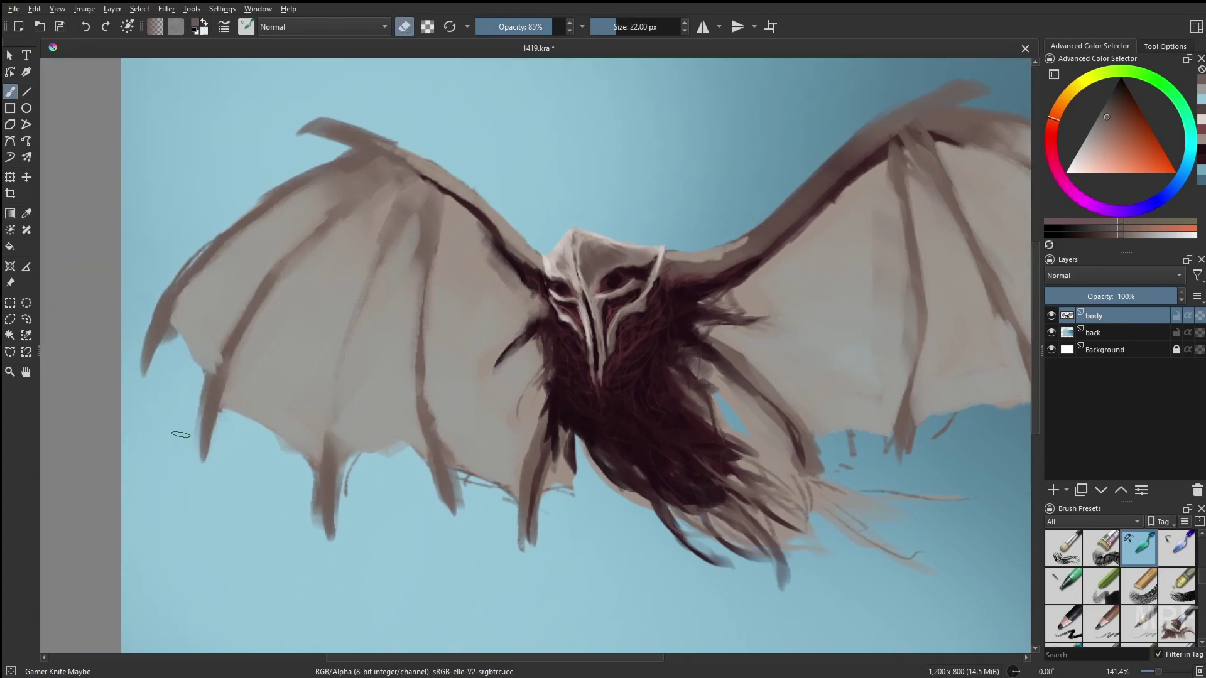
key("e")
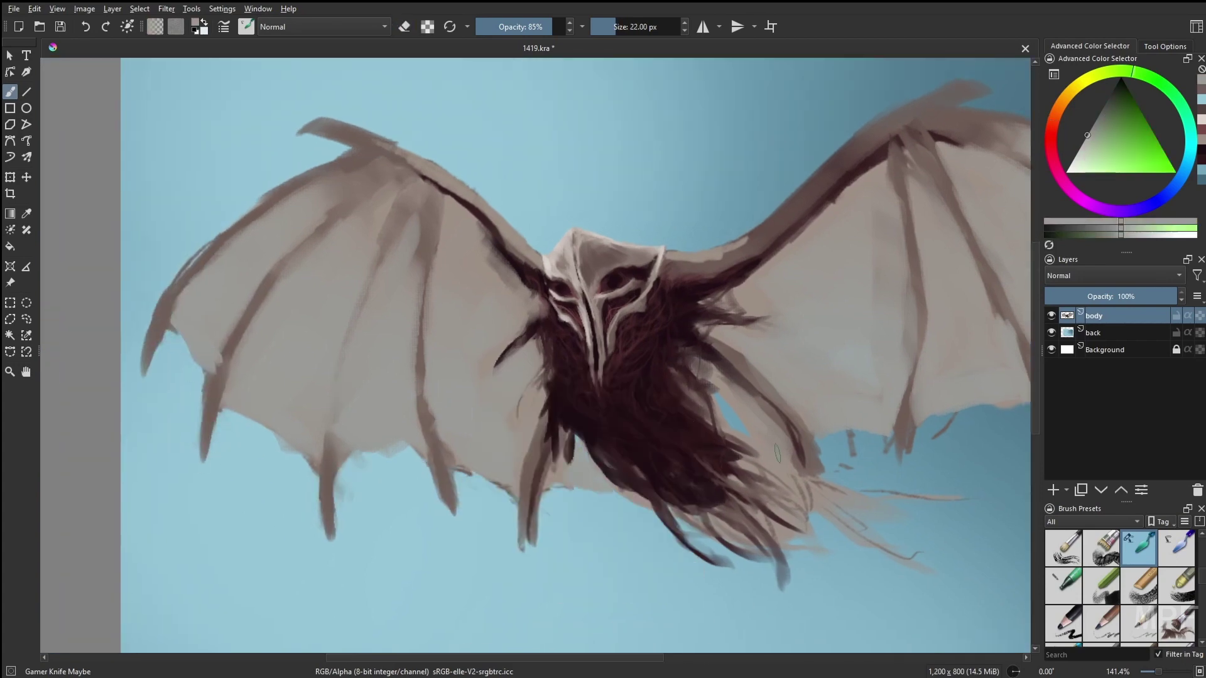
Touch up the grey membranes and their lower edges on both wings, reducing the brush to 20 px.
key("m")
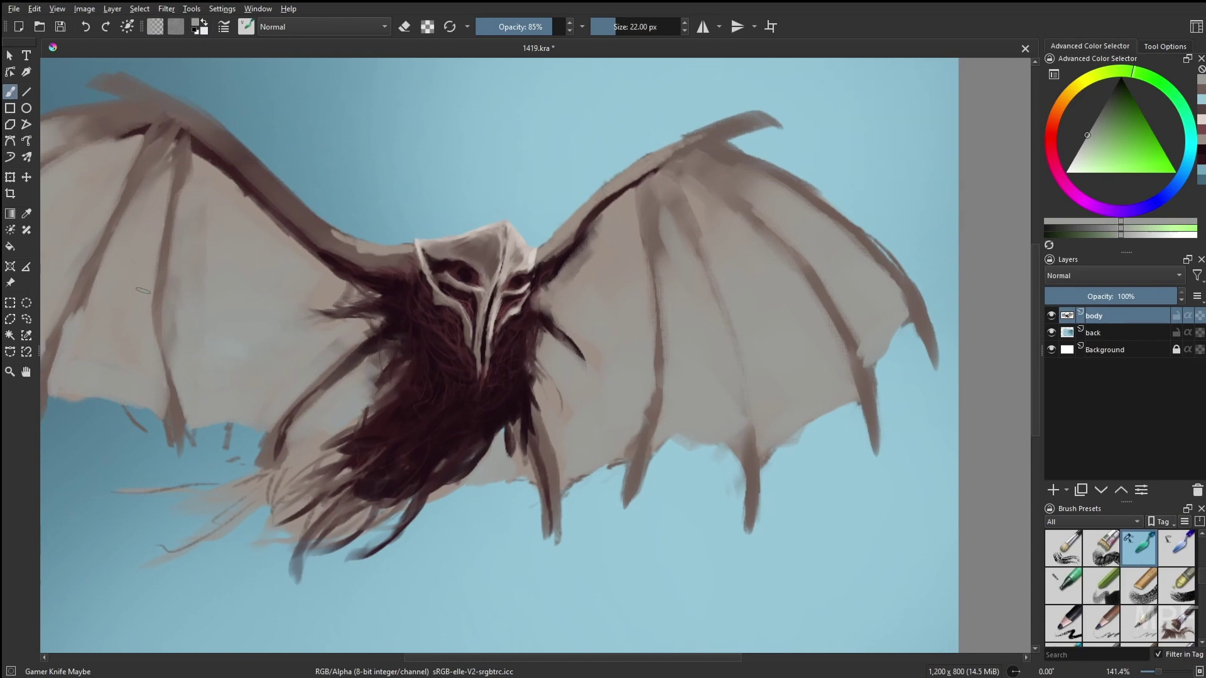
left_click_drag(99, 344, 265, 407)
right_click(379, 371)
key("1")
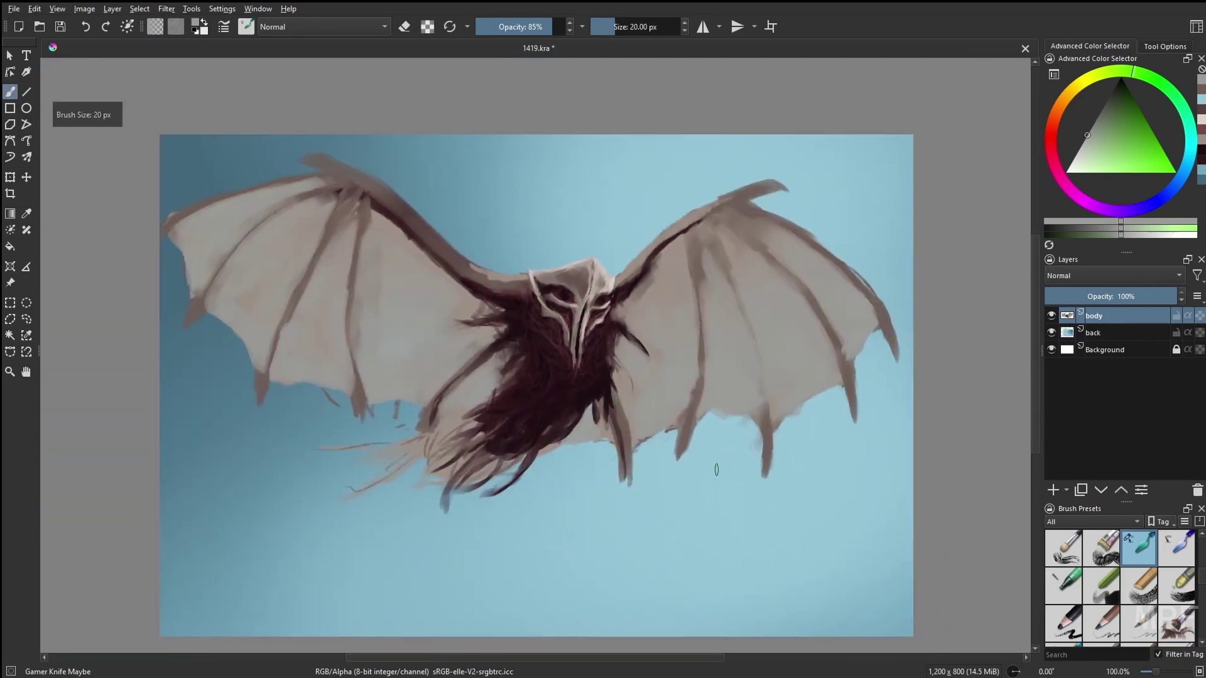
Glaze dusky pink patches between the finger bones at the top of both wings with a 60 px brush at 34% opacity.
right_click(683, 433)
left_click(654, 482)
mouse_move(415, 258)
left_mouse_down()
mouse_move(383, 217)
mouse_move(465, 304)
left_mouse_up()
mouse_move(352, 226)
left_mouse_down()
mouse_move(440, 301)
mouse_move(305, 186)
left_mouse_up()
left_click_drag(684, 237, 628, 324)
left_click_drag(722, 248, 707, 295)
left_click_drag(779, 217, 719, 270)
left_click_drag(801, 232, 729, 279)
left_click_drag(726, 276, 706, 314)
left_click_drag(647, 333, 667, 291)
Sharpen the wing claws and finger tips in brown with the RGBA 06 Rock brush, erasing the stray marks around the wings.
right_click(465, 333)
left_click(458, 317)
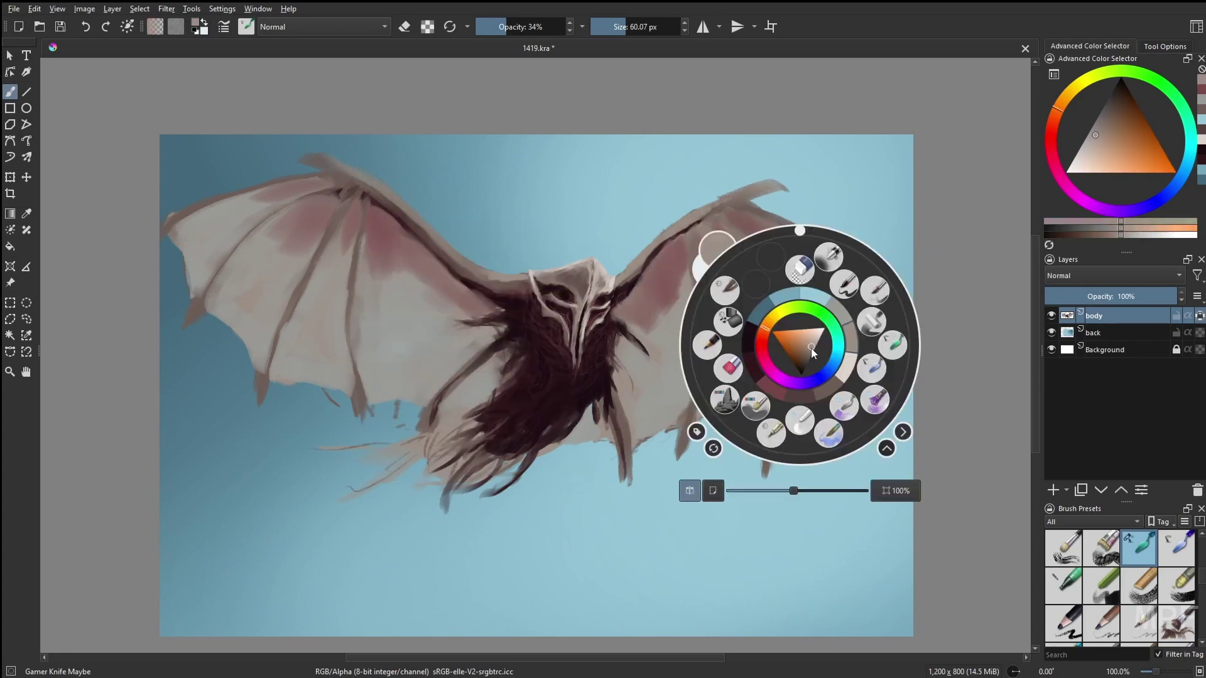
right_click(800, 345)
left_click(747, 267)
right_click(772, 201)
left_click(771, 201)
key("e")
key("m")
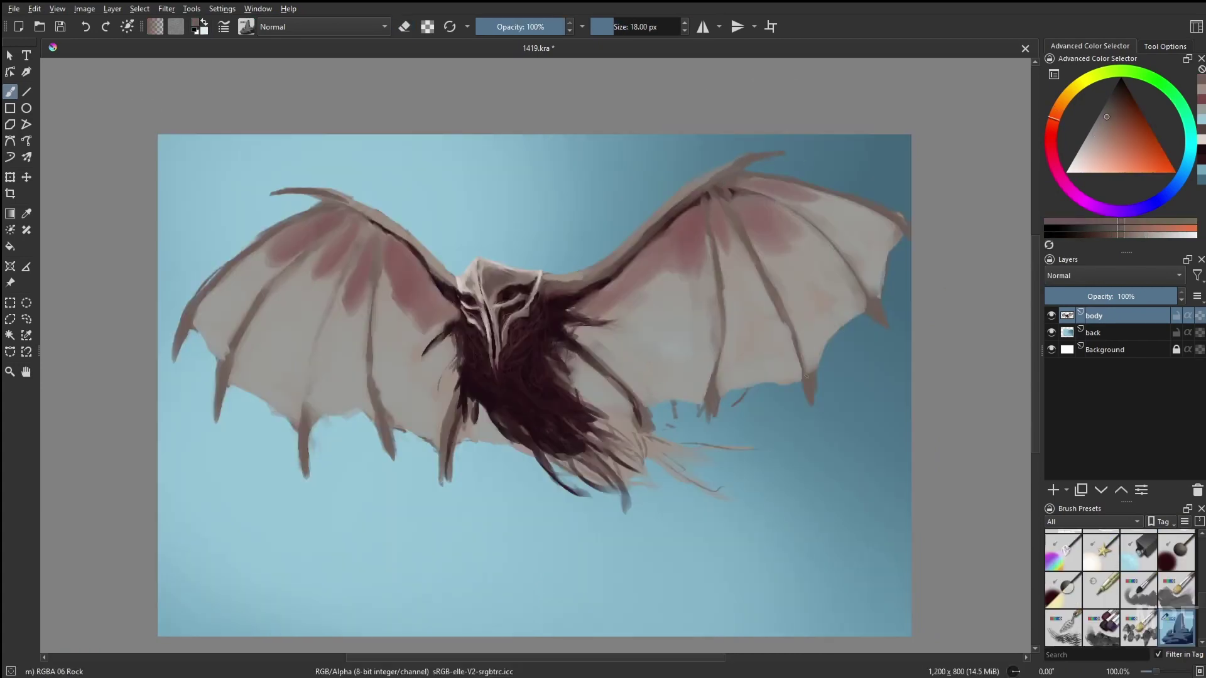
key("e")
left_click_drag(487, 257, 504, 241)
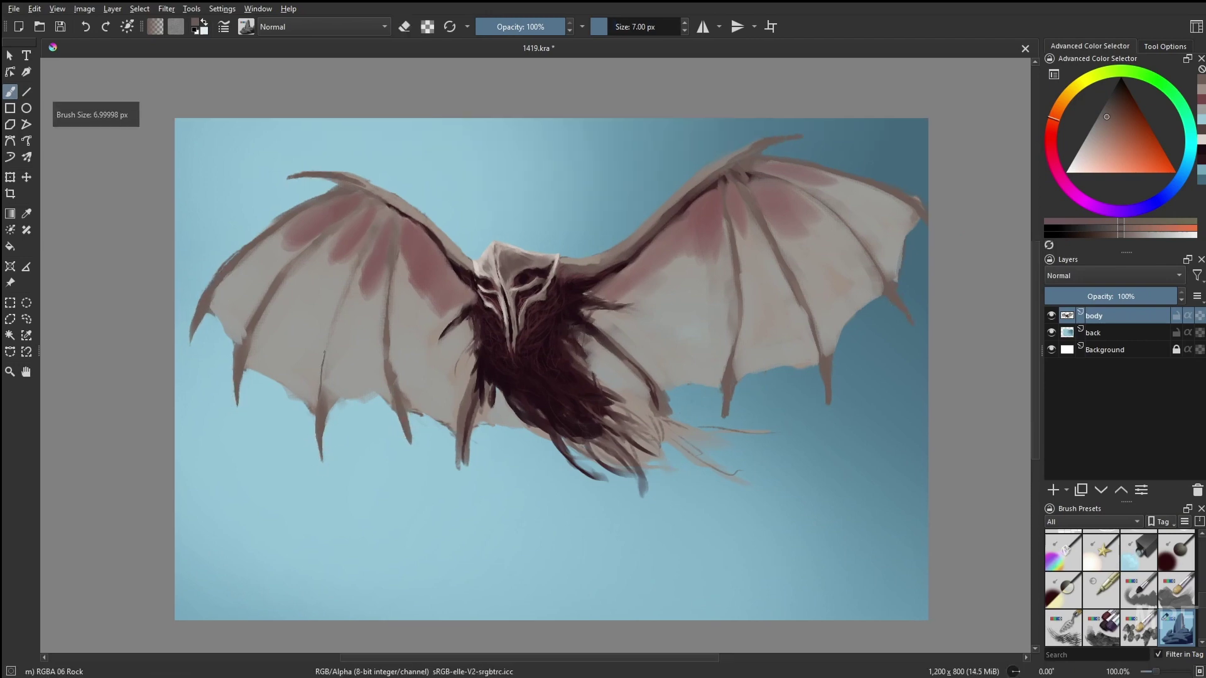
Define the thin finger bones of both wings in brown with the RGBA 06 Rock brush at 7 px.
key("bracketleft")
key("bracketleft")
key("bracketleft")
key("bracketleft")
key("bracketleft")
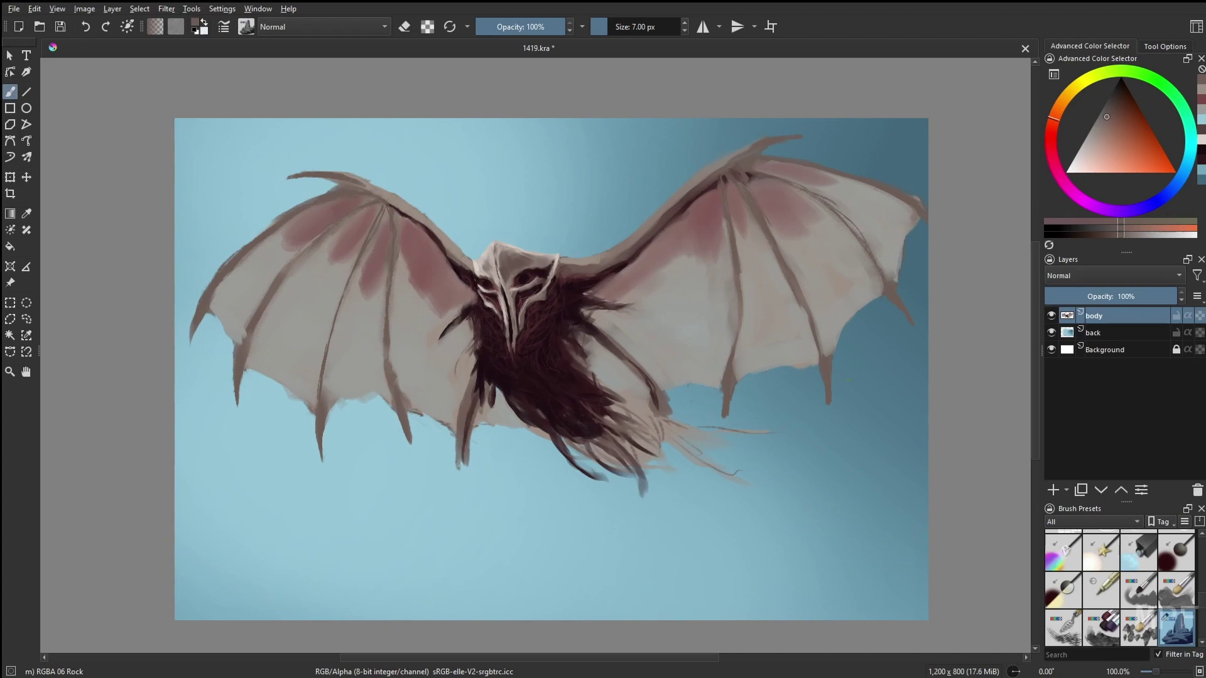
Brush faint pale blue streaks across the wing membranes at 25% opacity with a 26–28 px Gamer Knife brush.
right_click(798, 385)
left_click(809, 336)
key("bracketright")
key("bracketright")
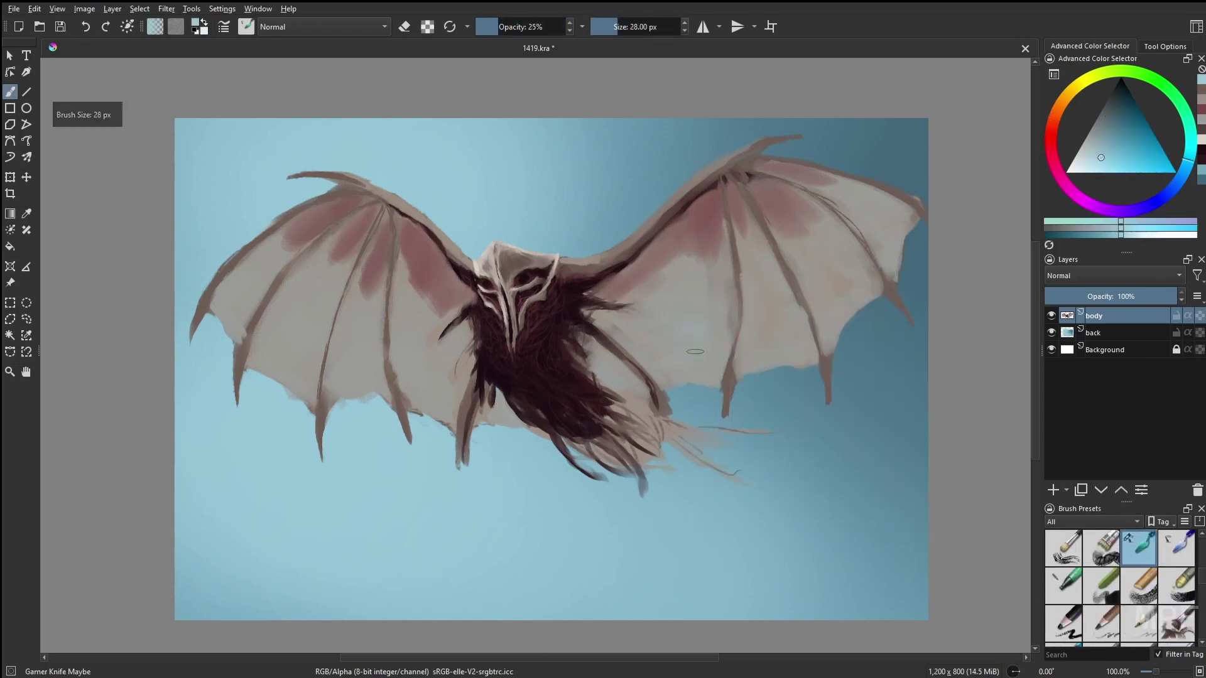
key("bracketleft")
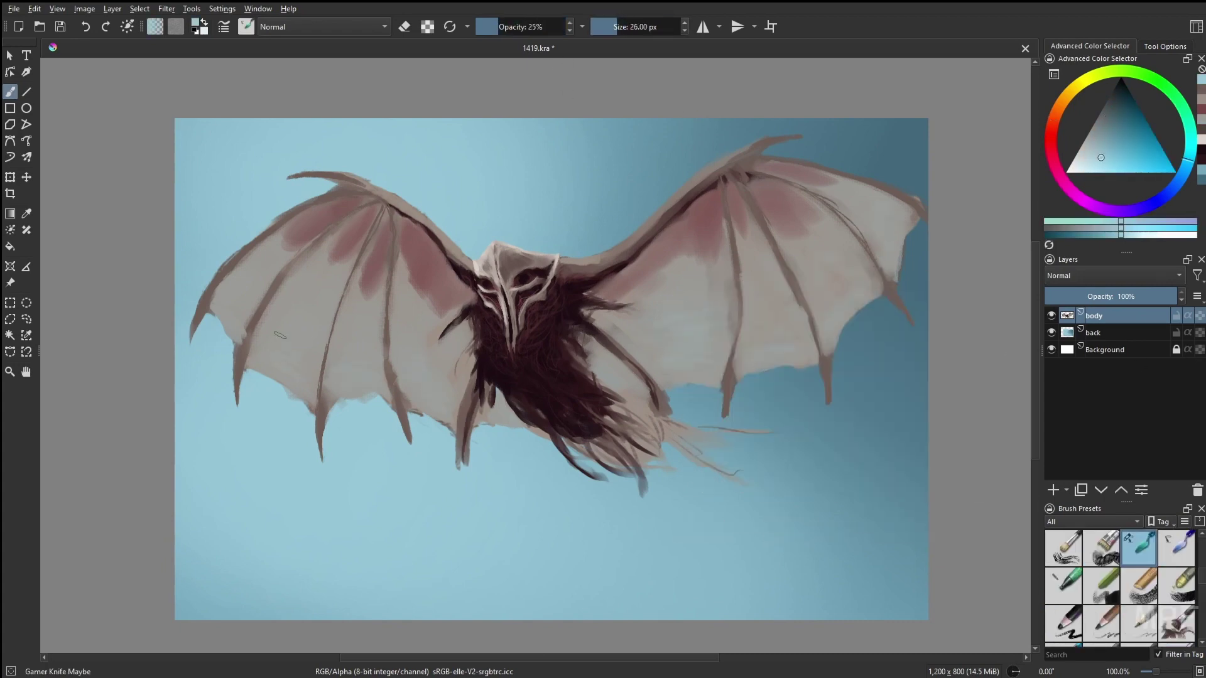
Stroke fine dark maroon hairs beside the body with the Gamer Knife brush at 6 px and 68% opacity.
key("x")
key("bracketleft")
key("bracketleft")
key("bracketleft")
key("bracketleft")
key("bracketleft")
key("o")
key("o")
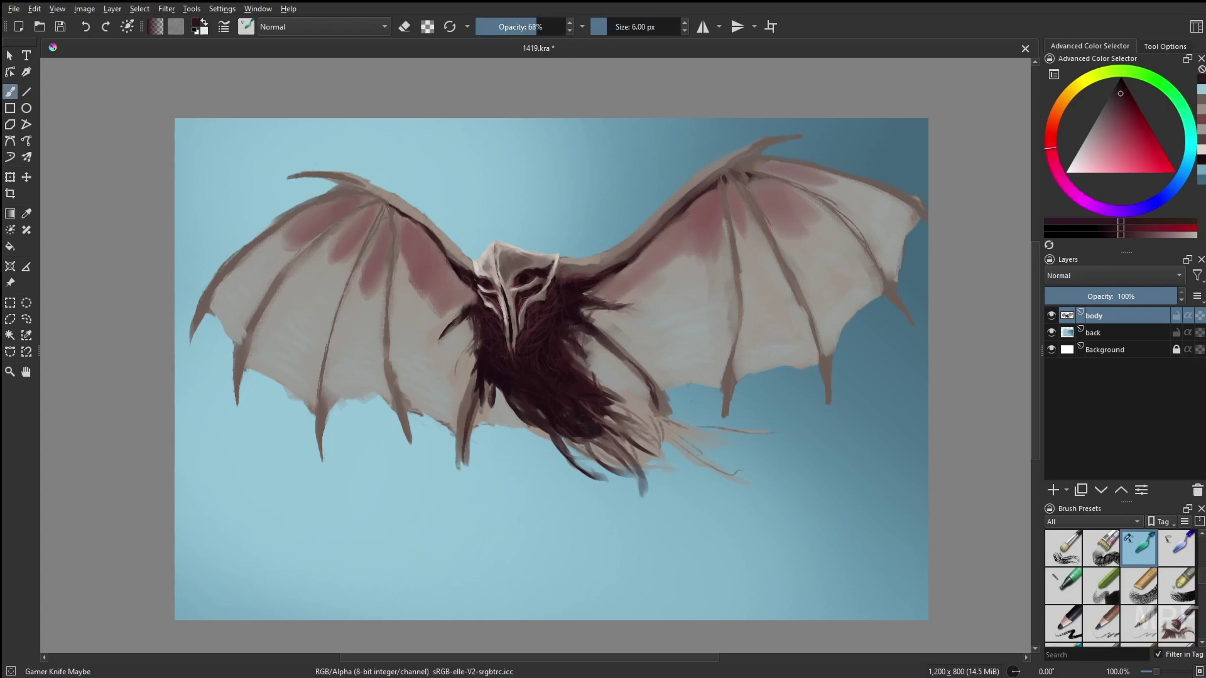
key("m")
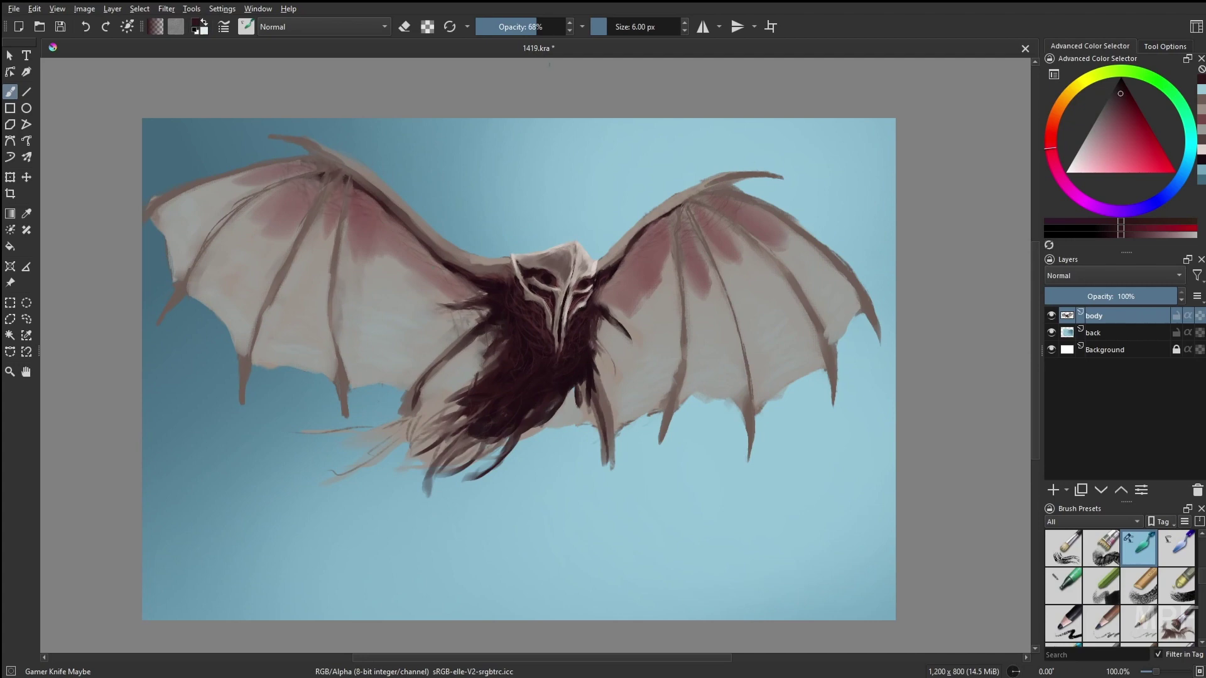
Clean up the ragged lower edge of the smaller wing with the RGBA 06 Rock brush at 7 px, using the eraser and membrane grey.
right_click(465, 390)
left_click(409, 352)
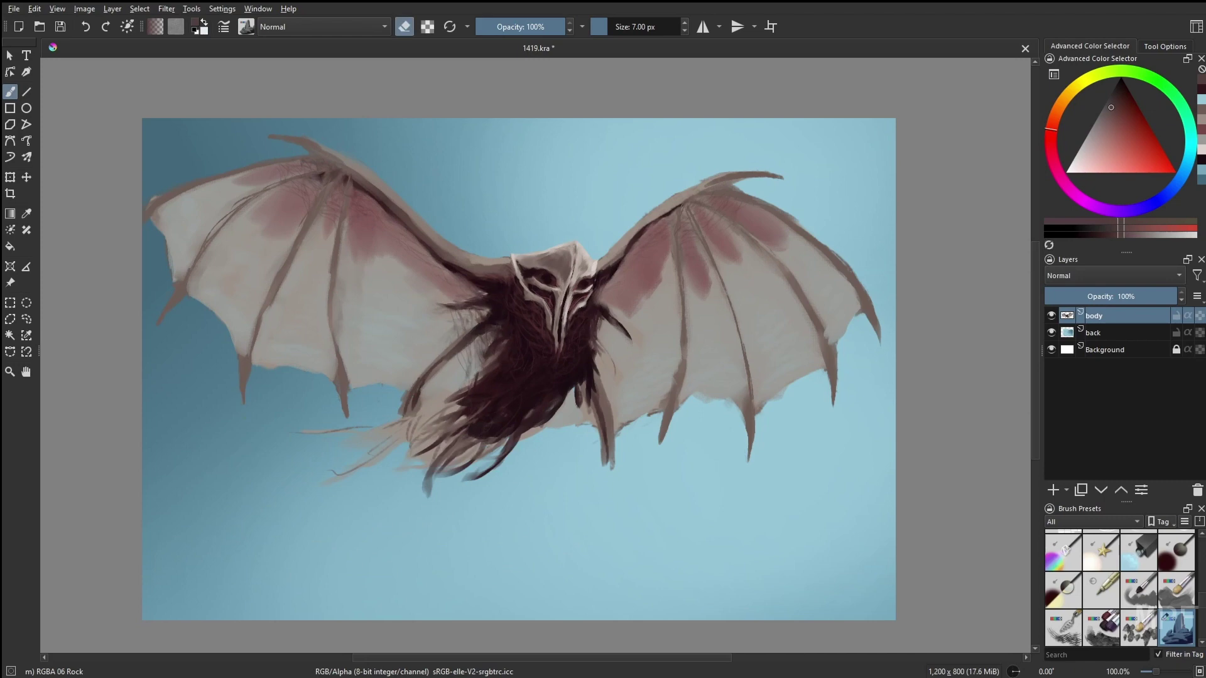
key("e")
left_click(740, 384, "ctrl")
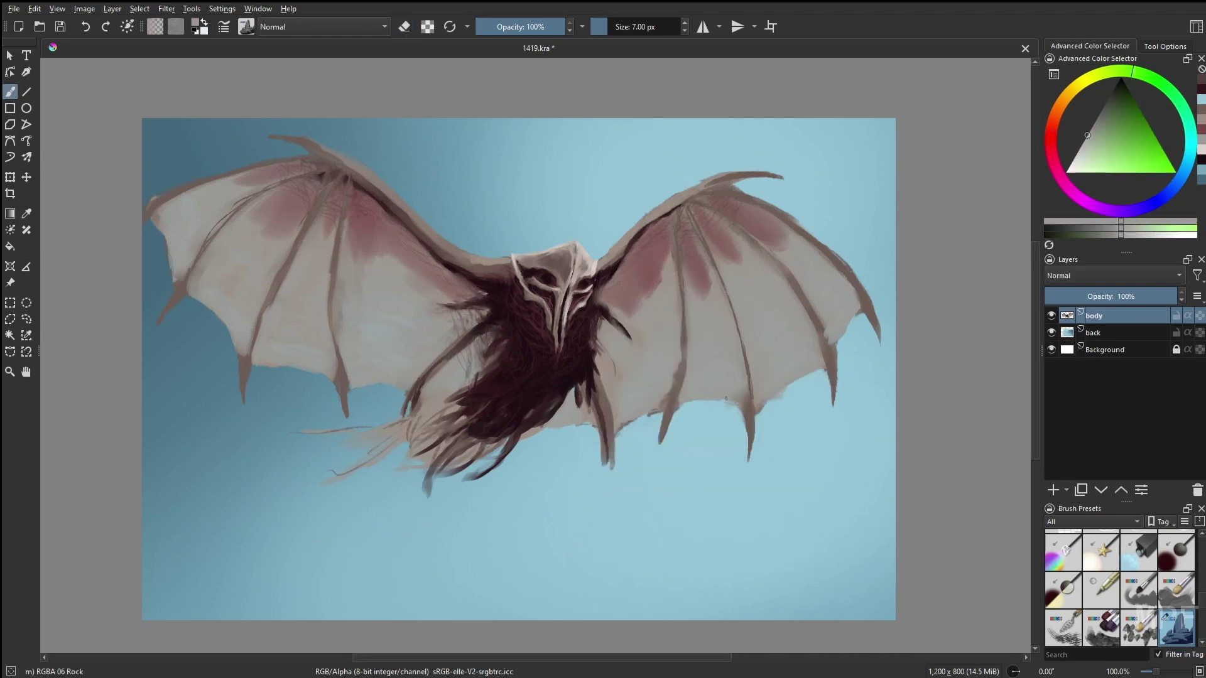
key("slash")
Texture the wing arms in brown and dark maroon with the Gamer Knife brush at 7–12 px and 80% opacity.
key("x")
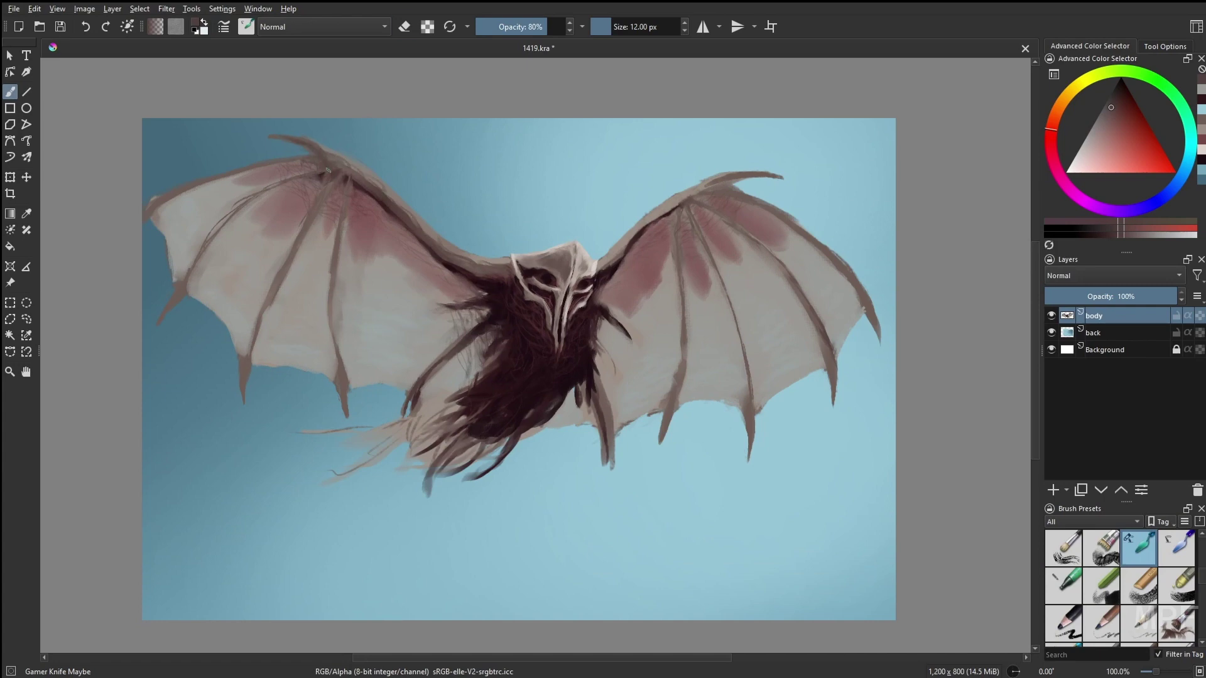
key("m")
right_click(384, 204)
left_click(385, 205)
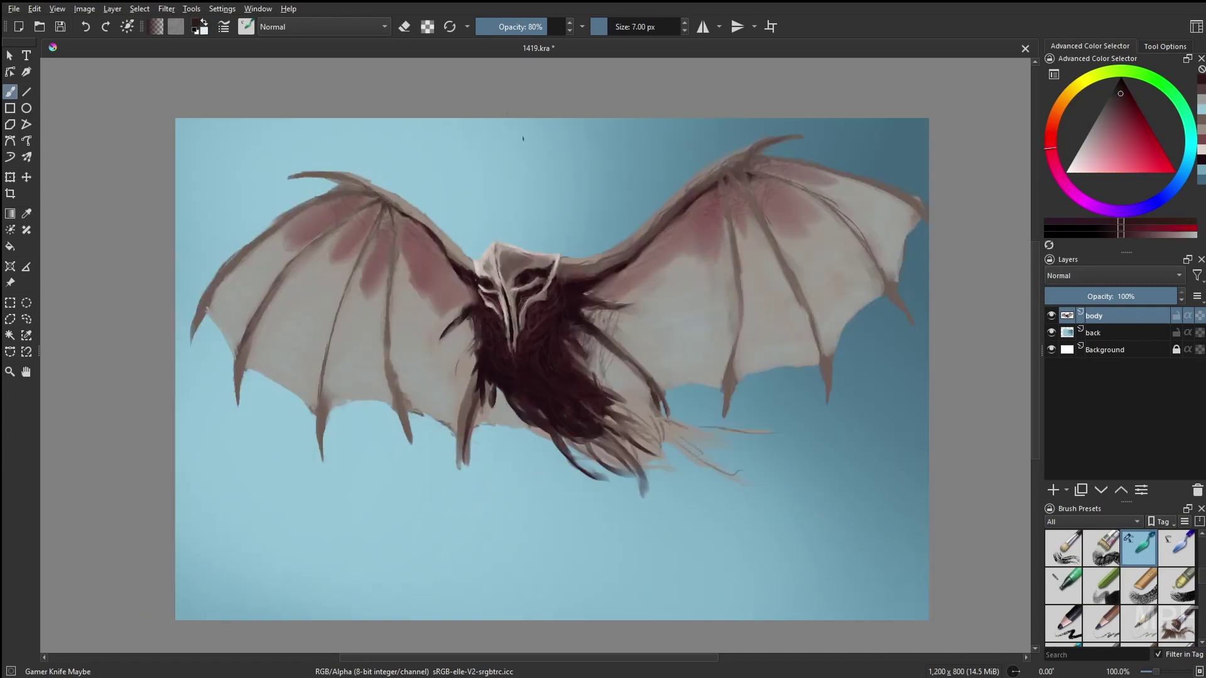
Paint dark maroon fur strands over the lower body and pale tail with the Gamer Knife brush at 7–11 px and 100% opacity.
key("m")
key("plus")
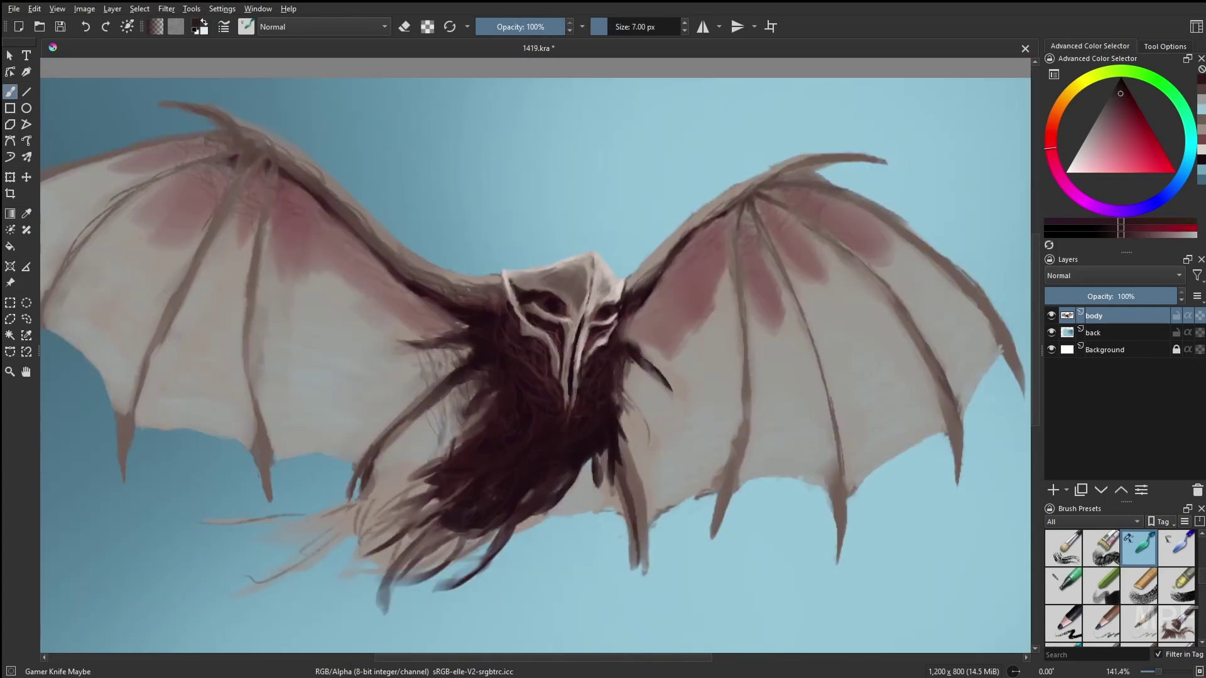
key("1")
key("m")
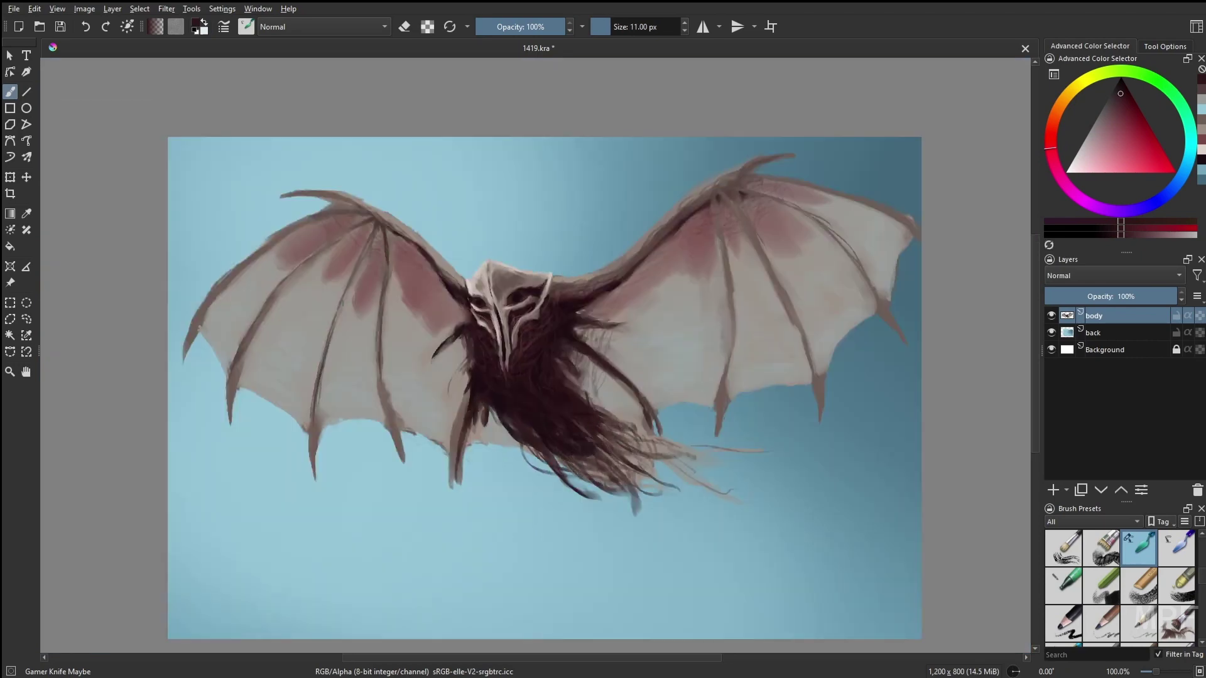
Brush short dusky pink streaks along the pink patches of the wings with a 15 px Gamer Knife brush at 45% opacity.
right_click(372, 278)
left_click(343, 279)
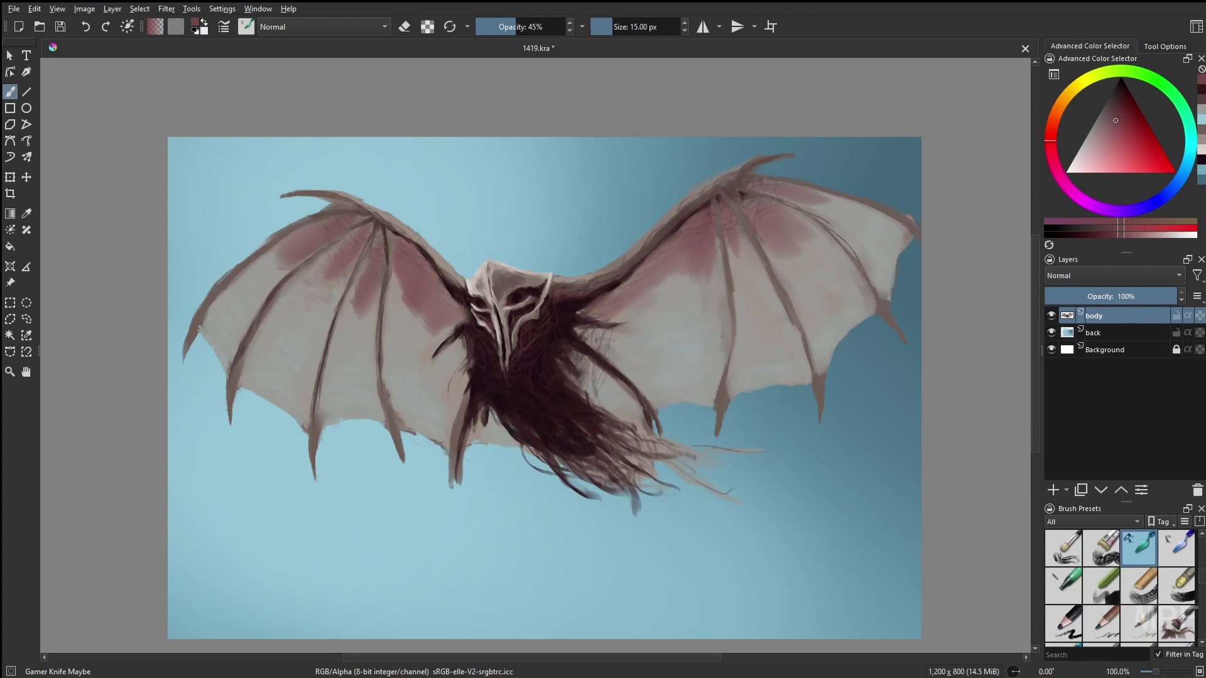
key("m")
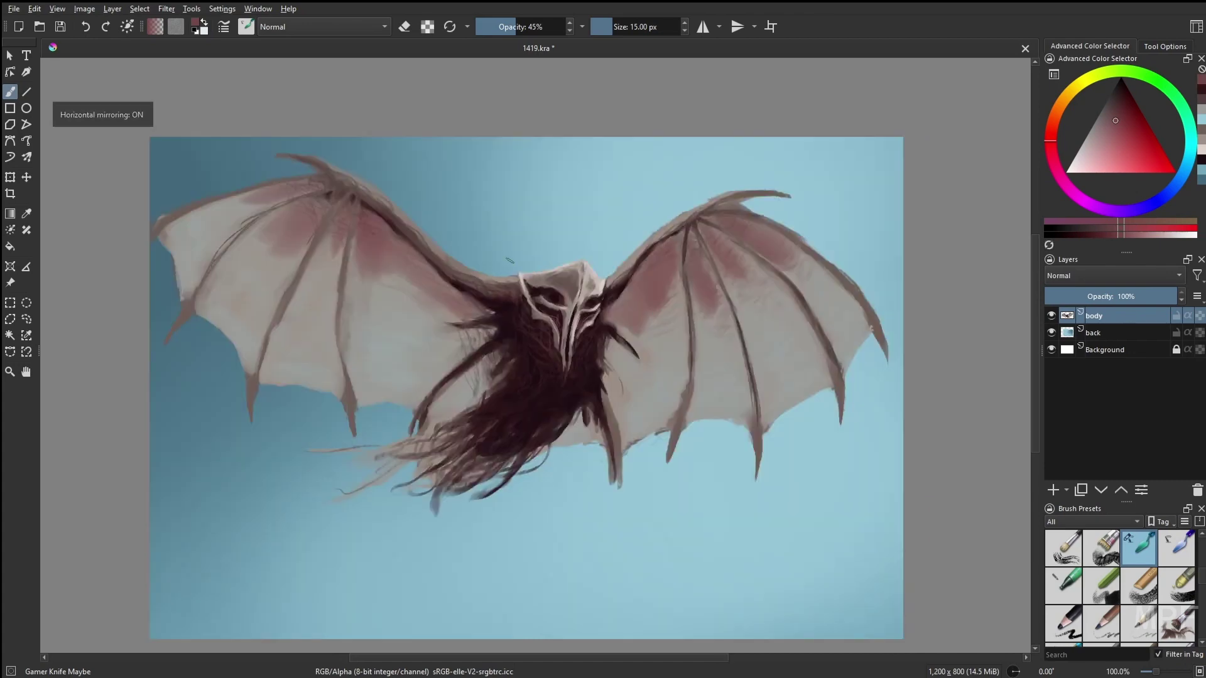
Darken the finger bones of both wings in dark maroon with the Gamer Knife brush at 3–8 px.
right_click(259, 249)
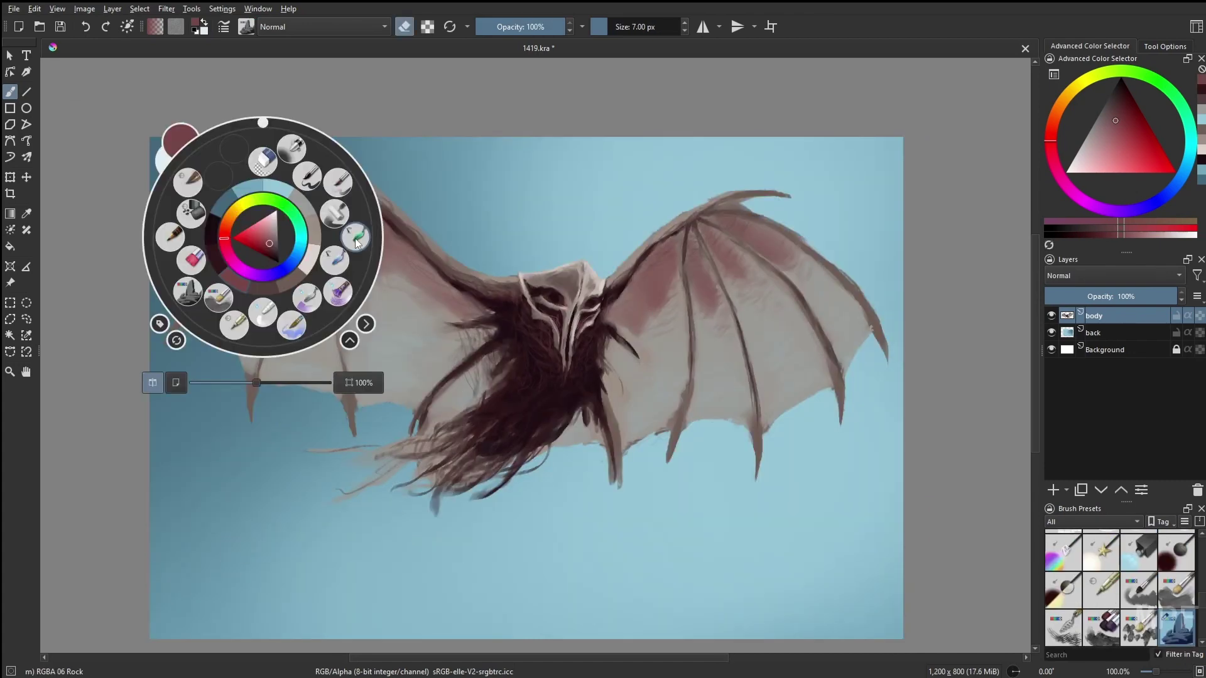
left_click(229, 250)
key("m")
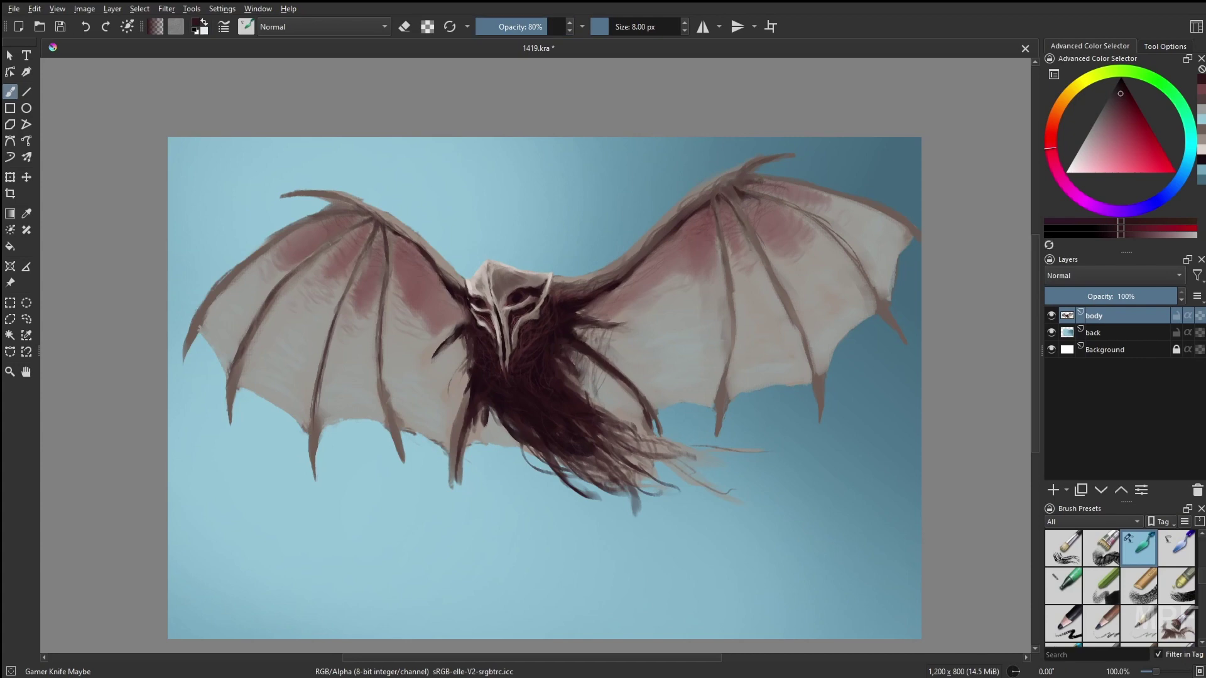
key("m")
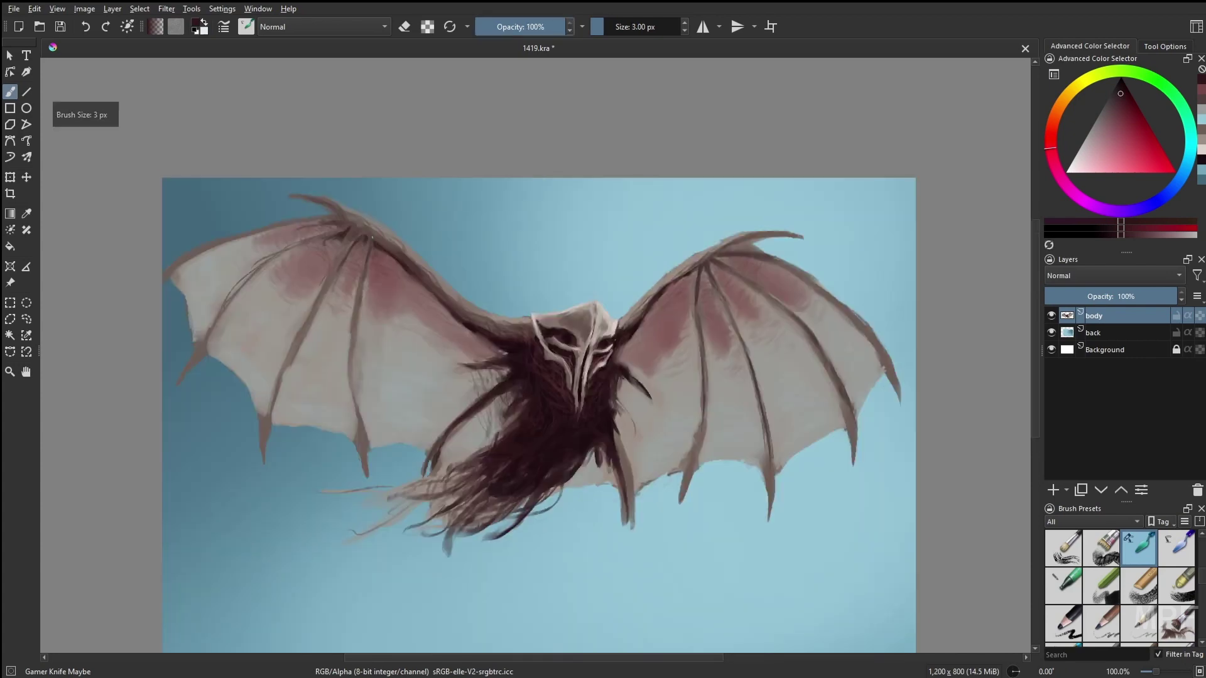
Shade along the finger bones of both wings in blue with Airbrush Soft in Multiply mode at 16 px and 22% opacity.
right_click(404, 295)
left_click(476, 317)
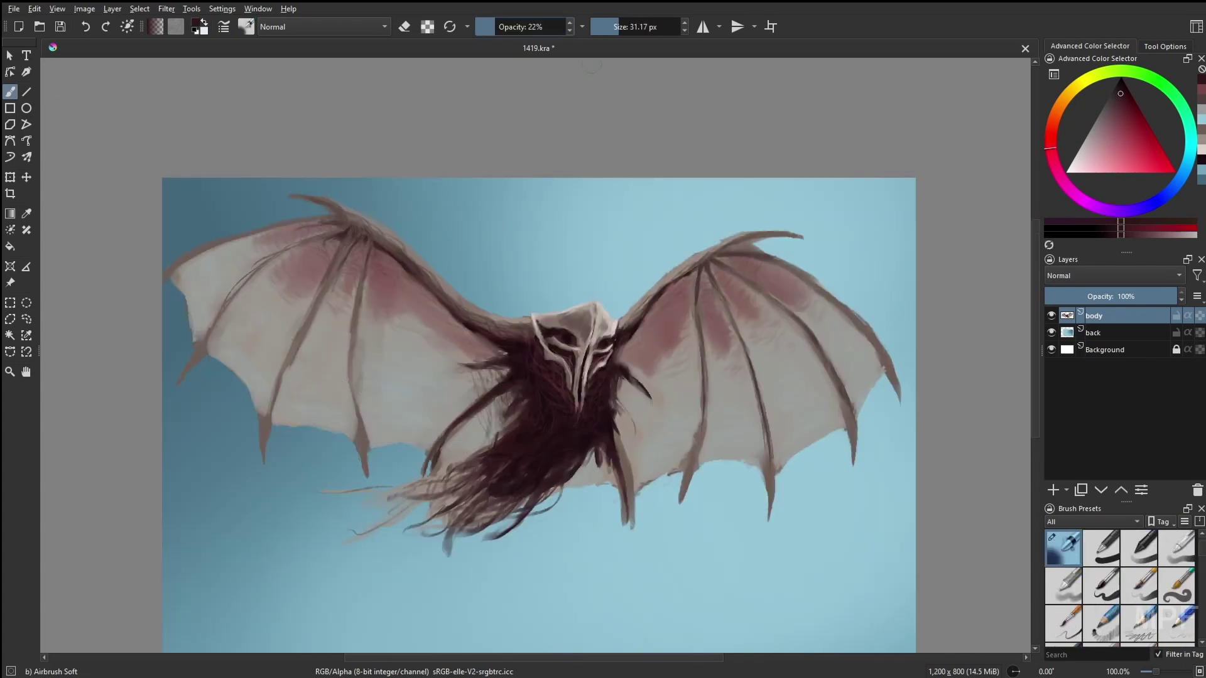
right_click(403, 324)
left_click(473, 346)
right_click(194, 339)
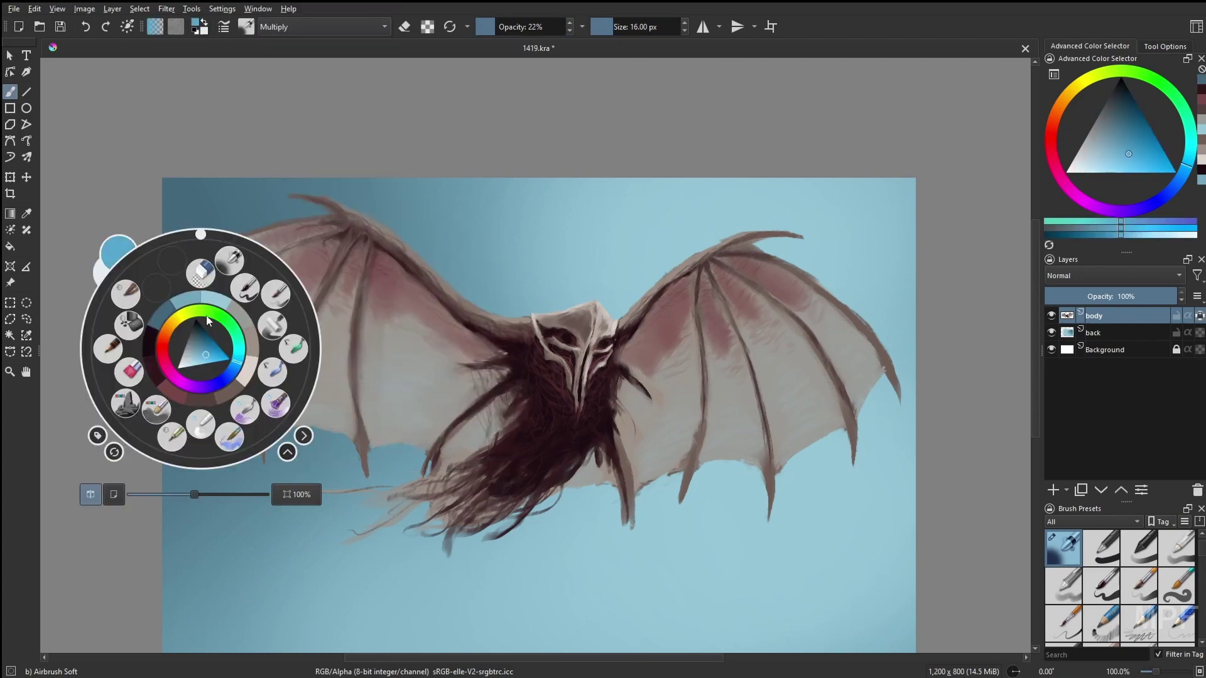
mouse_move(302, 302)
left_mouse_down()
mouse_move(208, 245)
mouse_move(283, 402)
mouse_move(367, 415)
left_mouse_up()
left_click_drag(448, 427, 465, 448)
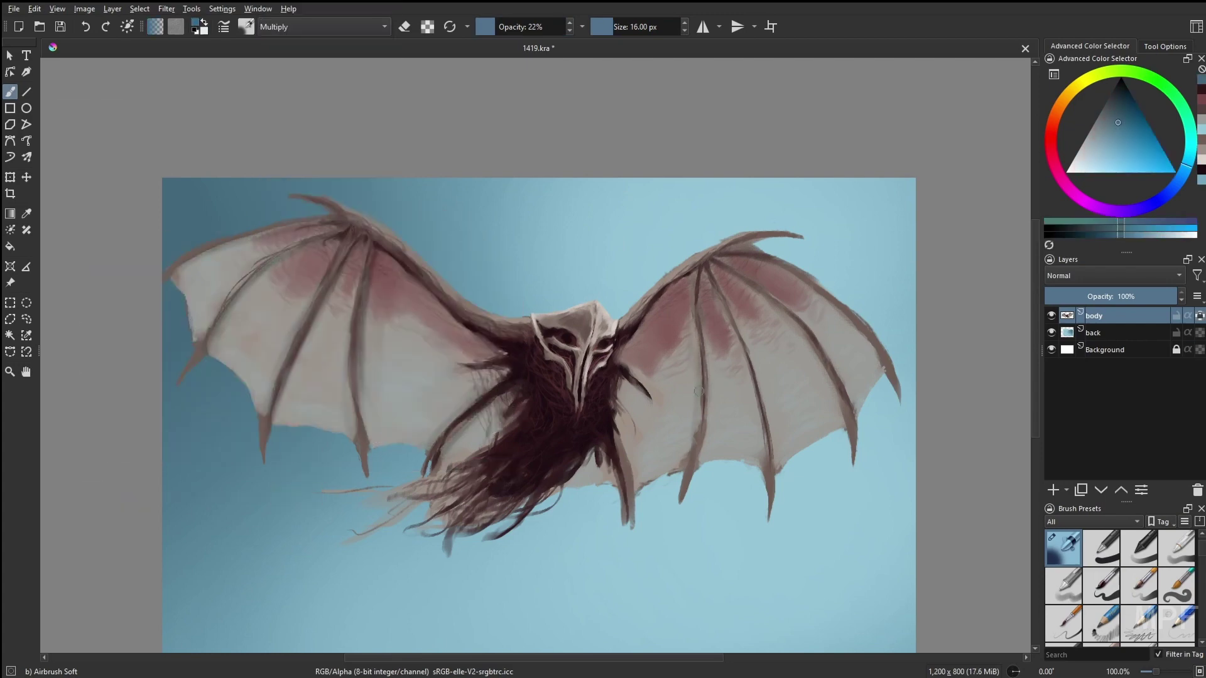
key("m")
mouse_move(333, 306)
left_mouse_down()
mouse_move(311, 388)
mouse_move(196, 423)
left_mouse_up()
left_click_drag(207, 271, 289, 356)
left_click_drag(443, 435, 469, 467)
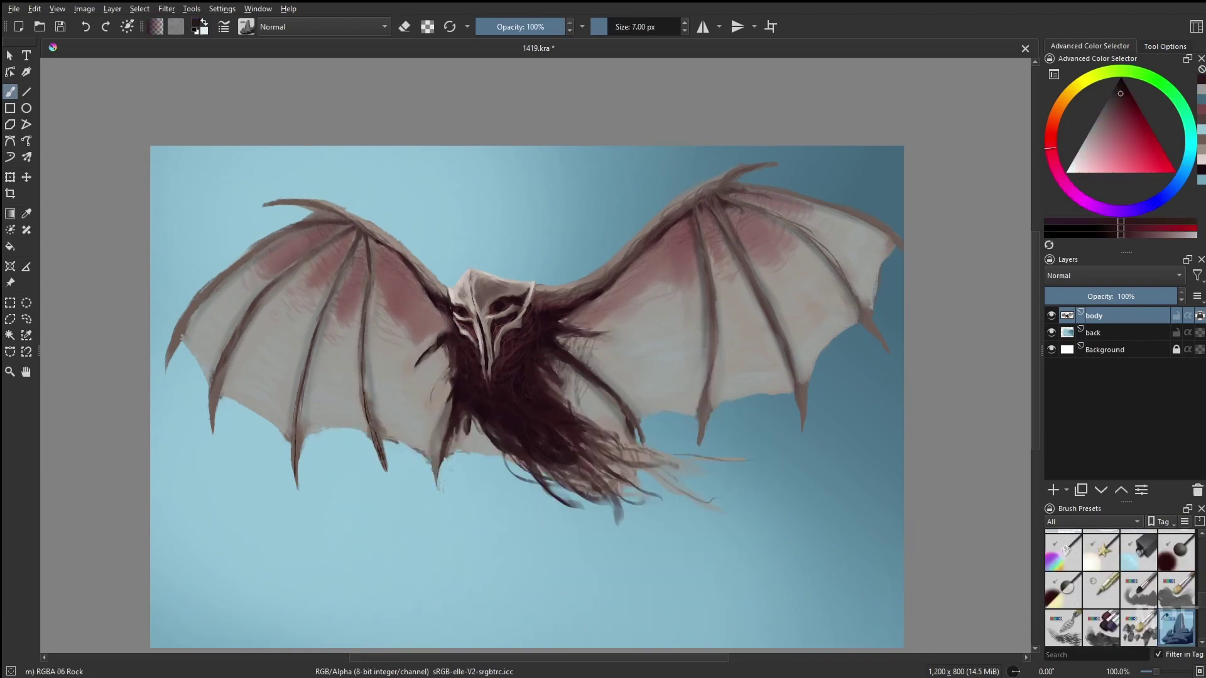
Outline the claws, finger bones and outer wing edges in dark maroon with the RGBA 06 Rock brush at 7 px and 100% opacity.
left_click_drag(217, 388, 211, 433)
left_click_drag(300, 447, 295, 488)
left_click_drag(189, 311, 165, 364)
left_click_drag(224, 362, 213, 420)
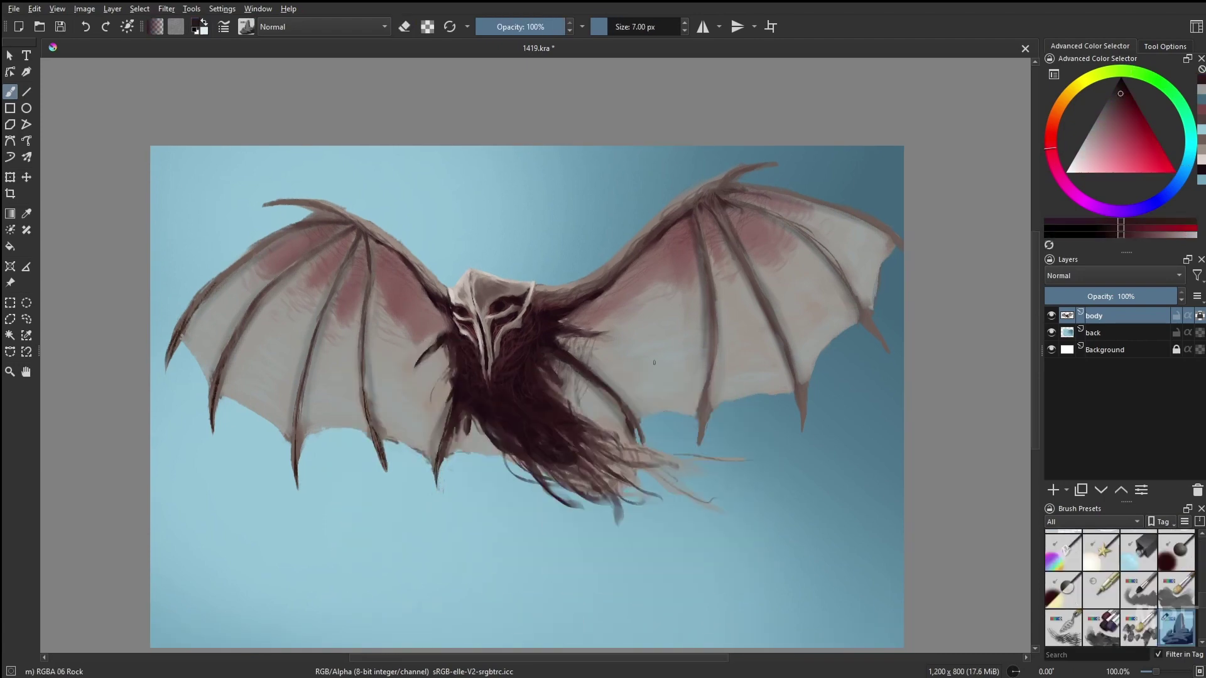
left_click_drag(619, 392, 639, 456)
left_click_drag(705, 358, 700, 447)
key("m")
mouse_move(377, 213)
left_mouse_down()
mouse_move(367, 261)
mouse_move(270, 431)
left_mouse_up()
left_click_drag(233, 256, 185, 355)
left_click_drag(170, 242, 339, 188)
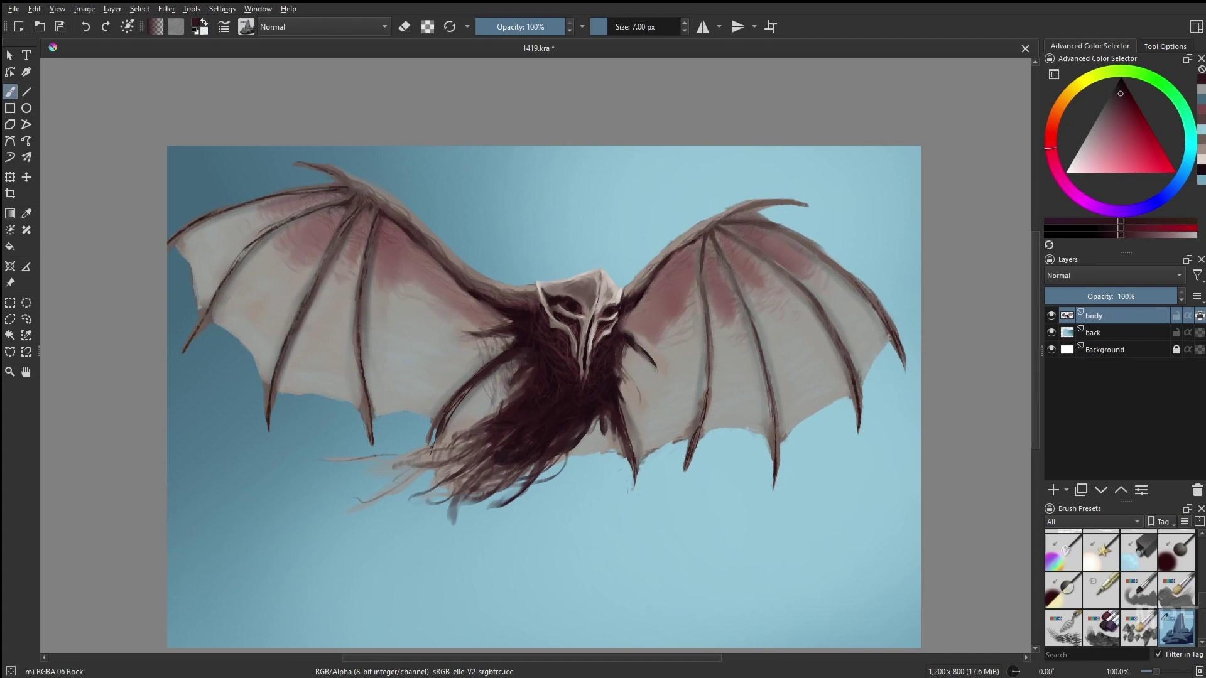
key("slash")
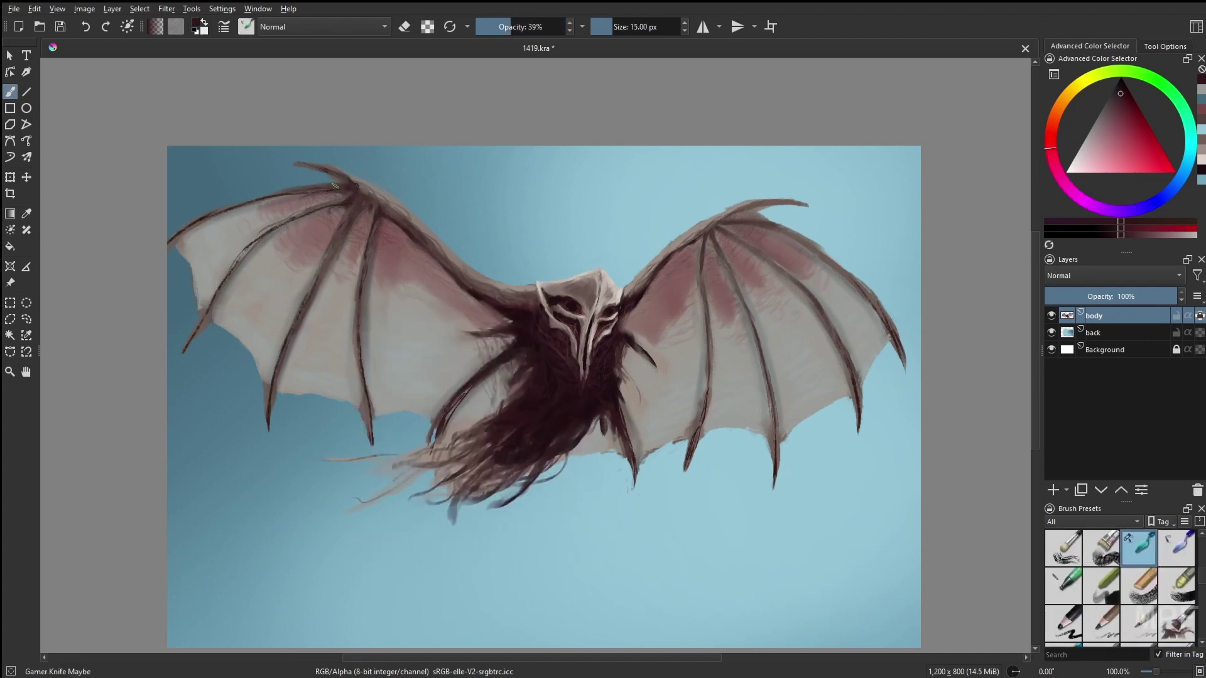
Tint the membranes of both wings blue with Airbrush Soft in Multiply mode at 22% opacity and about 70–122 px.
right_click(498, 463)
left_click(498, 377)
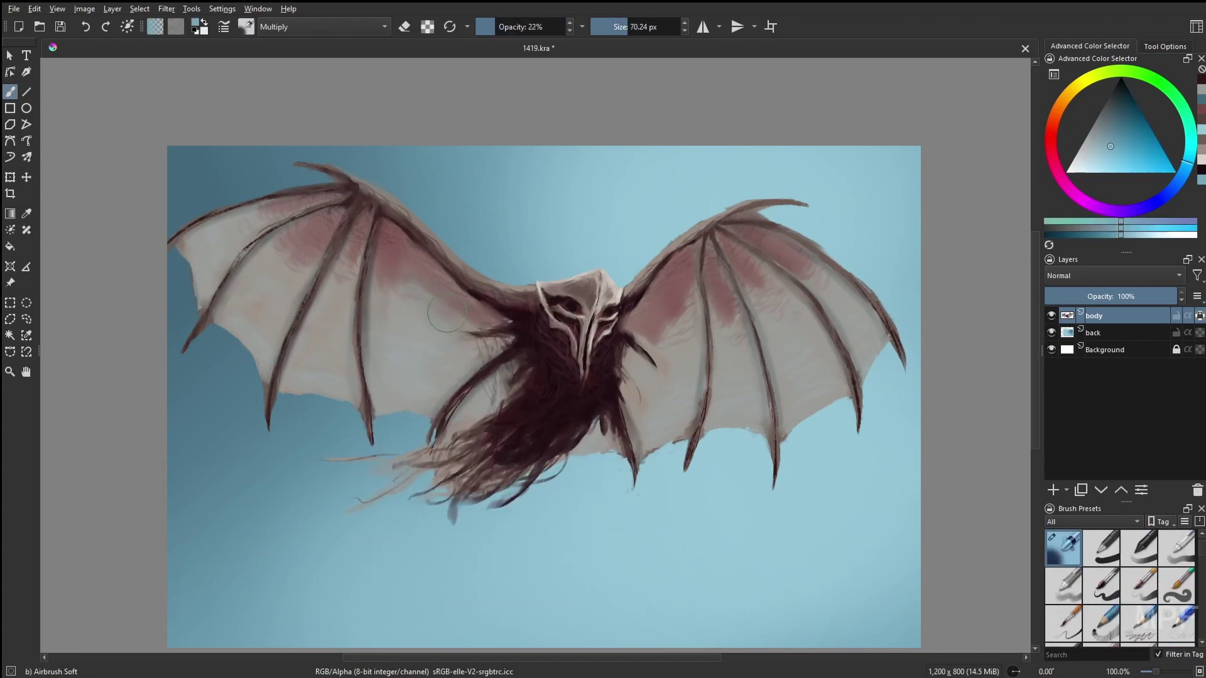
mouse_move(452, 289)
left_mouse_down()
mouse_move(402, 383)
mouse_move(414, 377)
left_mouse_up()
left_click_drag(697, 296, 669, 398)
left_click_drag(732, 276, 710, 411)
right_click(781, 398)
left_click(781, 405)
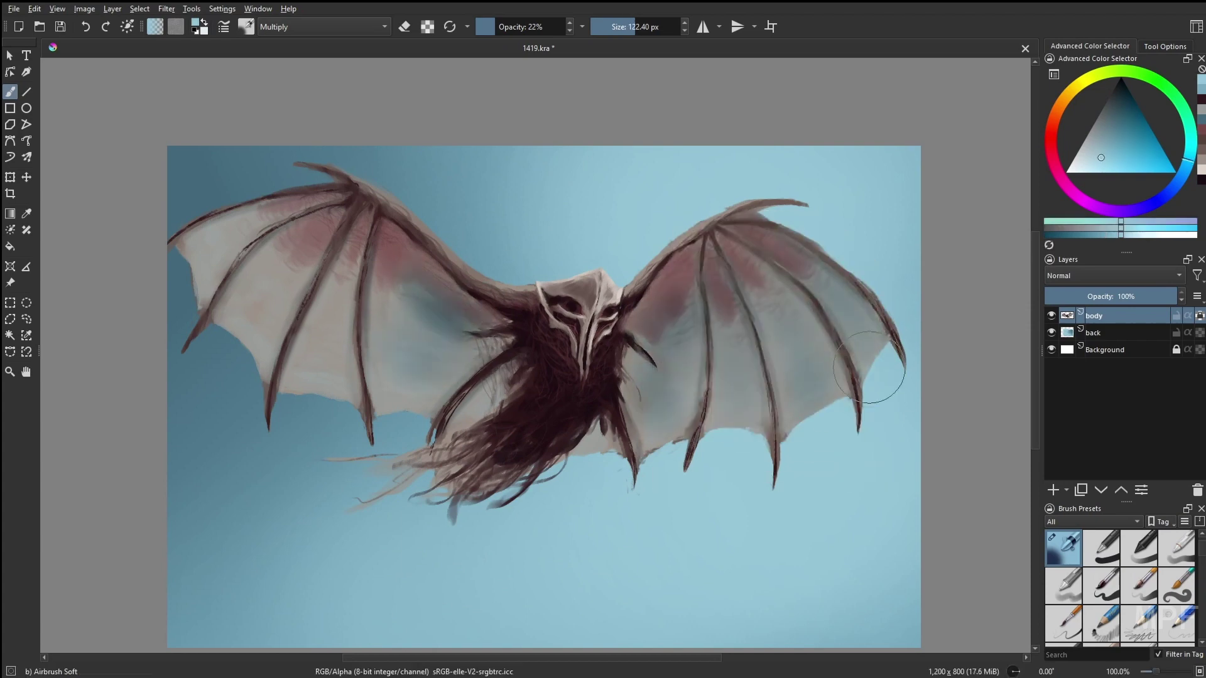
Highlight the top edges of the wing arms in pale cream with the Gamer Knife brush at 11–15 px and 39–64% opacity.
right_click(801, 463)
left_click(785, 477)
left_click_drag(481, 261, 462, 276)
left_click_drag(477, 235, 436, 276)
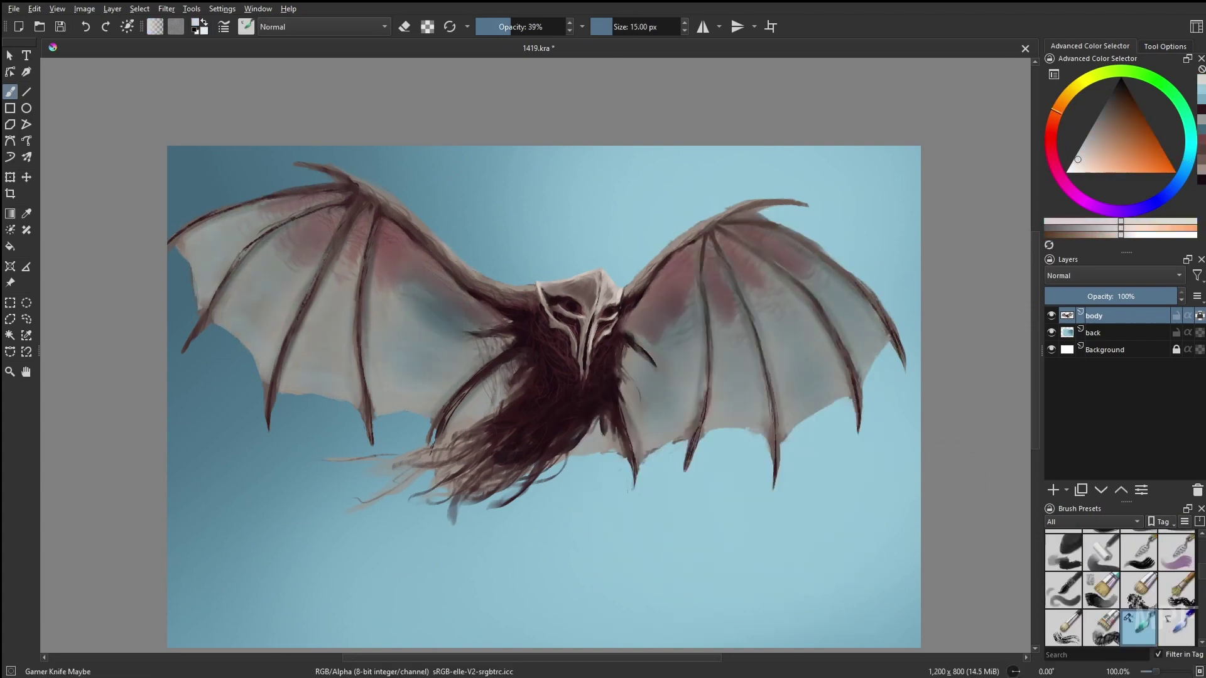
left_click_drag(434, 189, 377, 239)
left_click_drag(371, 165, 320, 187)
left_click_drag(430, 184, 364, 232)
key("bracketleft")
key("bracketleft")
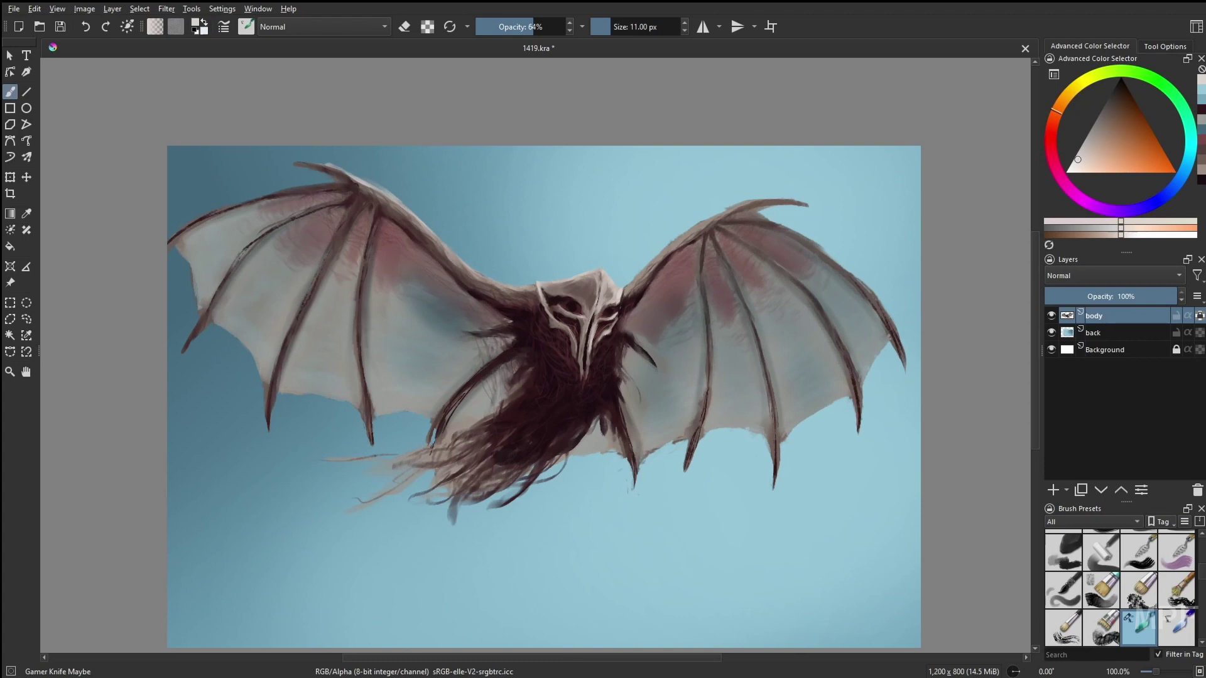
key("m")
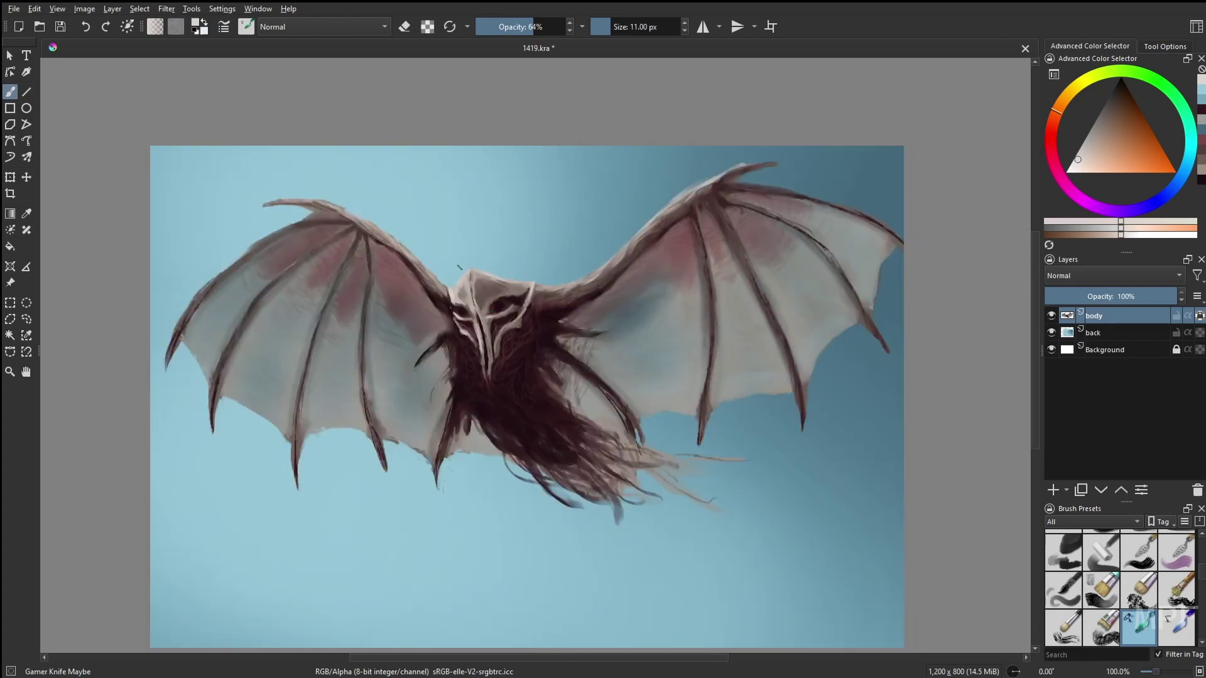
Refine the skull's highlights in cream at 6 px and add dusky pink in the eye sockets with the 3 px liner brush.
key("plus")
key("bracketleft")
key("bracketleft")
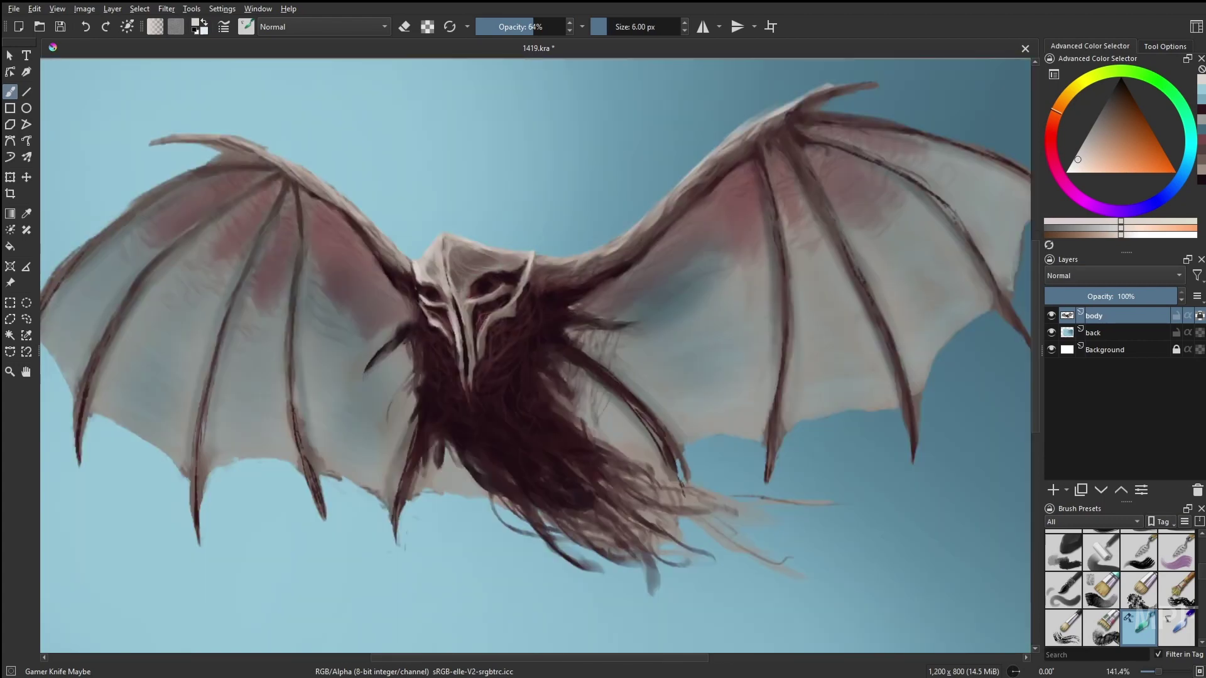
right_click(532, 325)
left_click(496, 280)
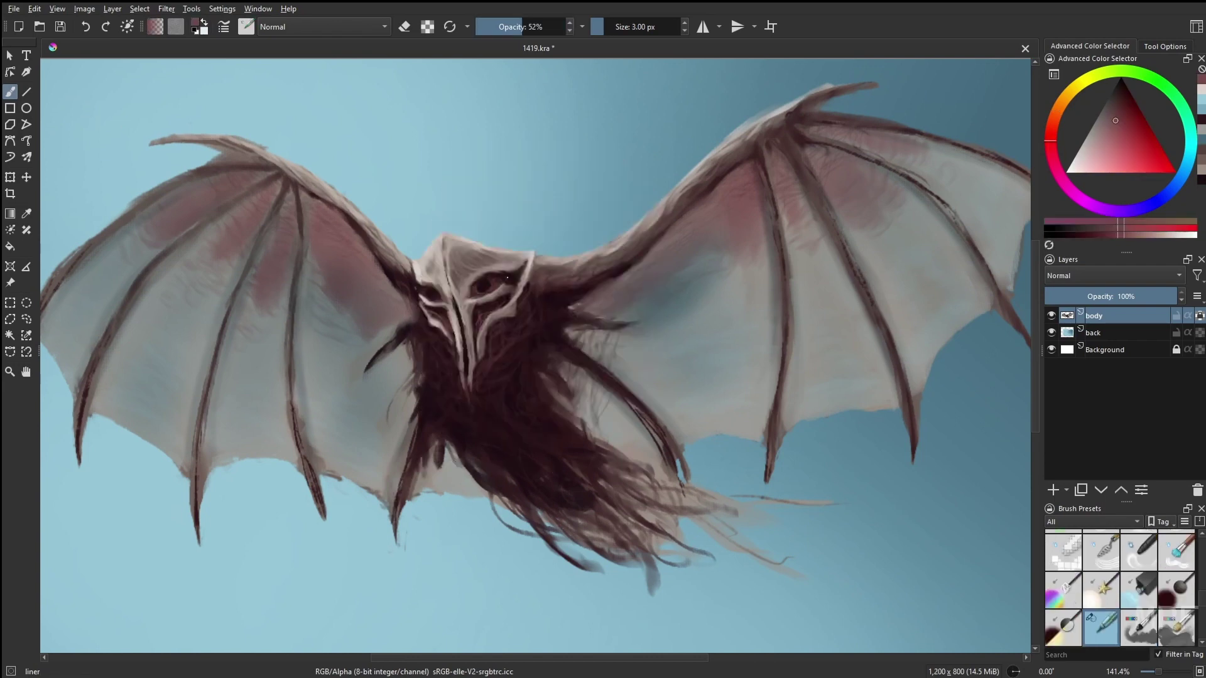
Define the eye-socket rims and bony ridges of the skull in cream and brown with the liner brush at 3 px and 52% opacity.
key("m")
right_click(650, 330)
left_click(644, 329)
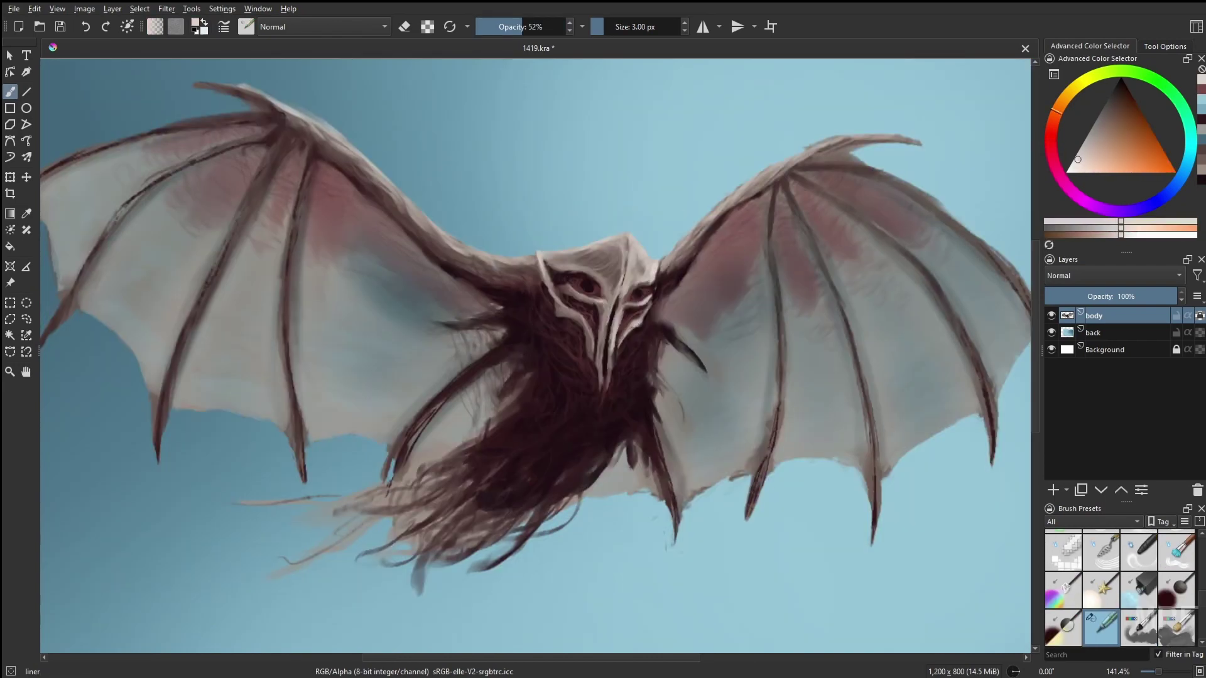
right_click(617, 356)
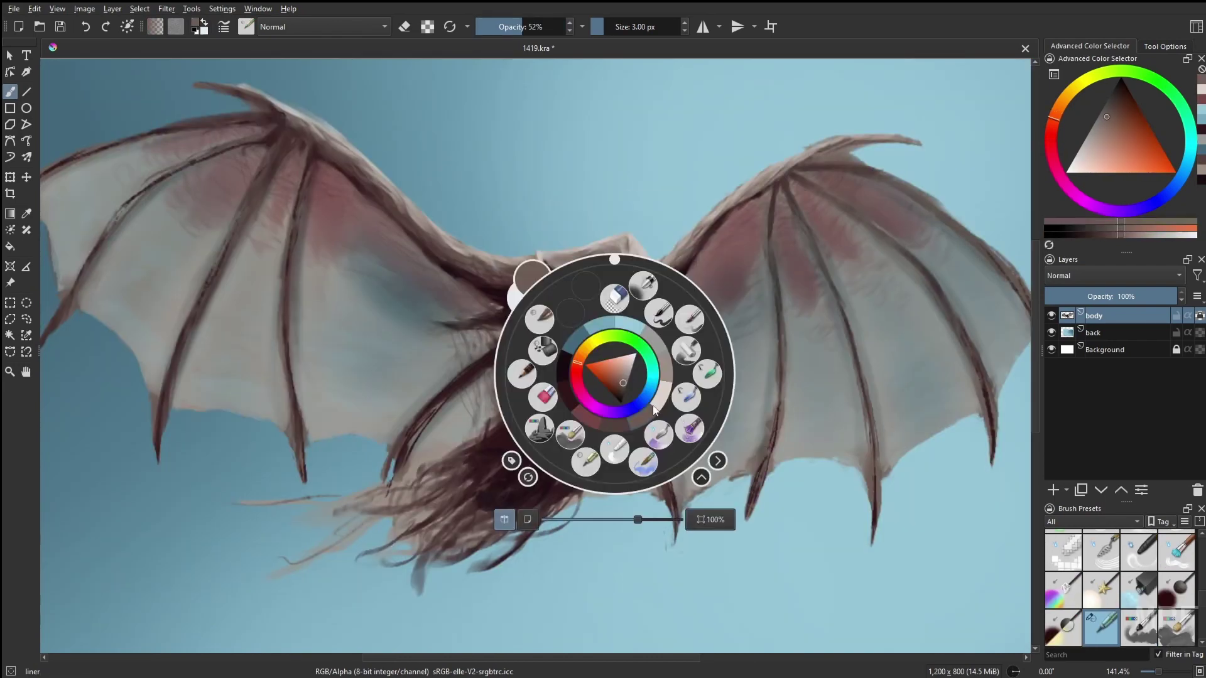
left_click(593, 384)
left_click_drag(629, 294, 641, 296)
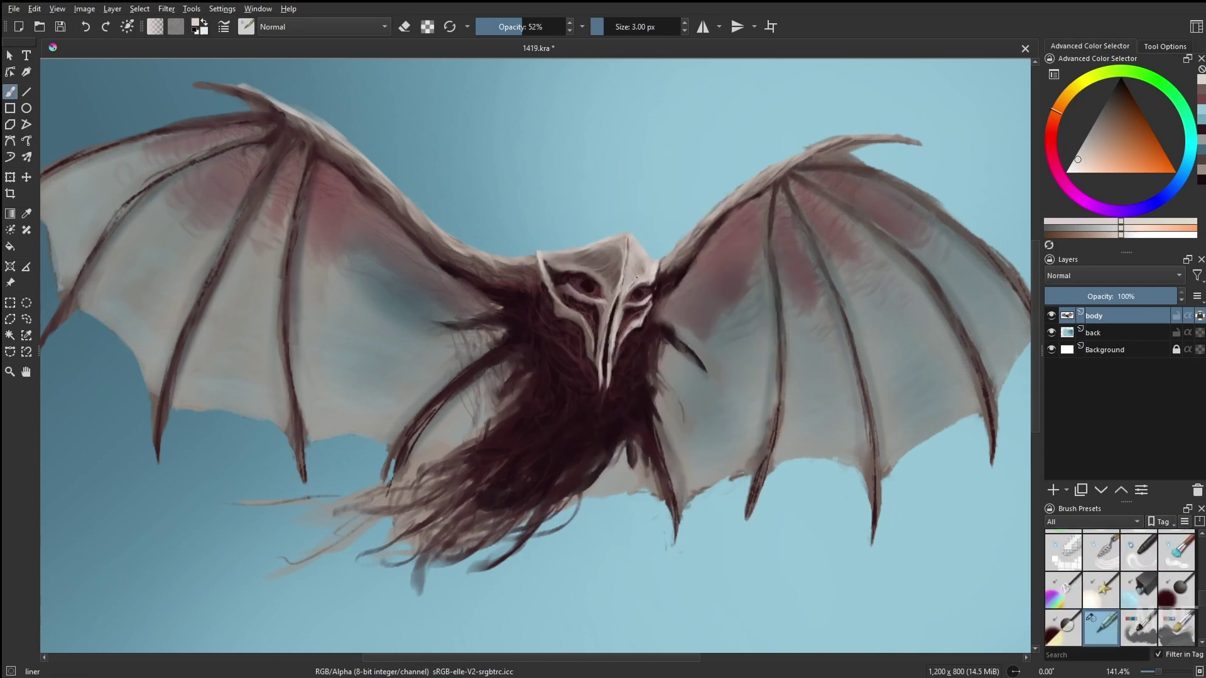
key("m")
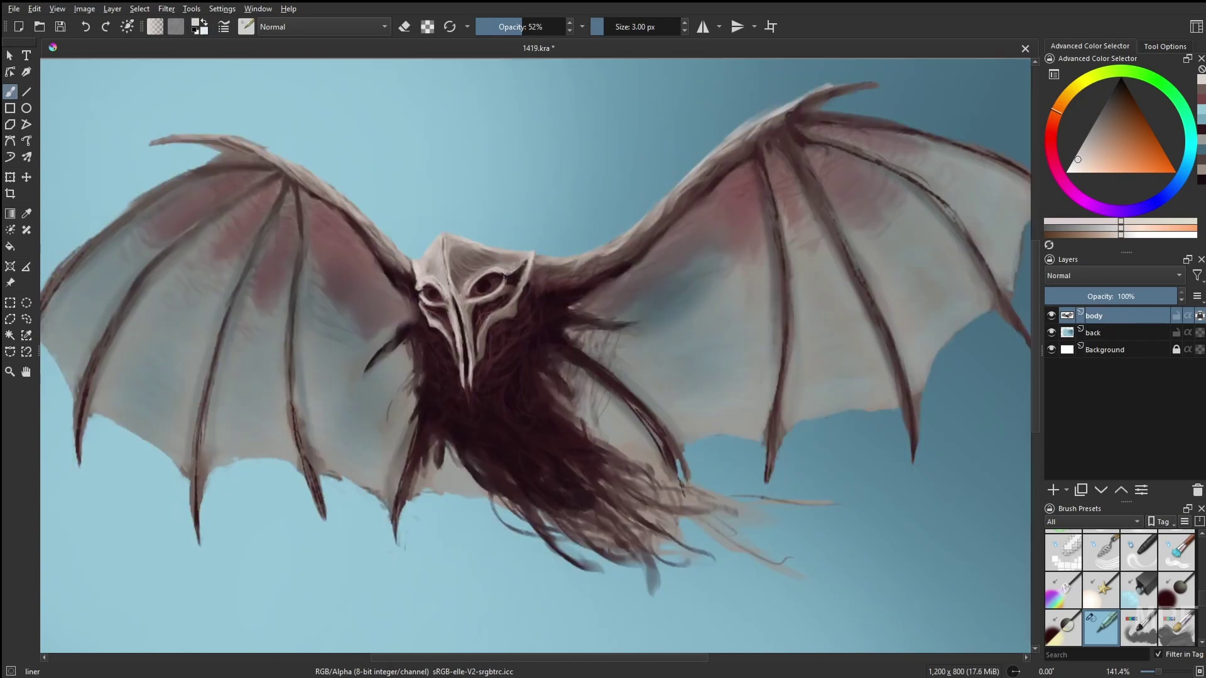
Darken the gaps along the skull's edges in dark maroon with the liner brush at 3 px and 52% opacity.
right_click(493, 352)
left_click(483, 370)
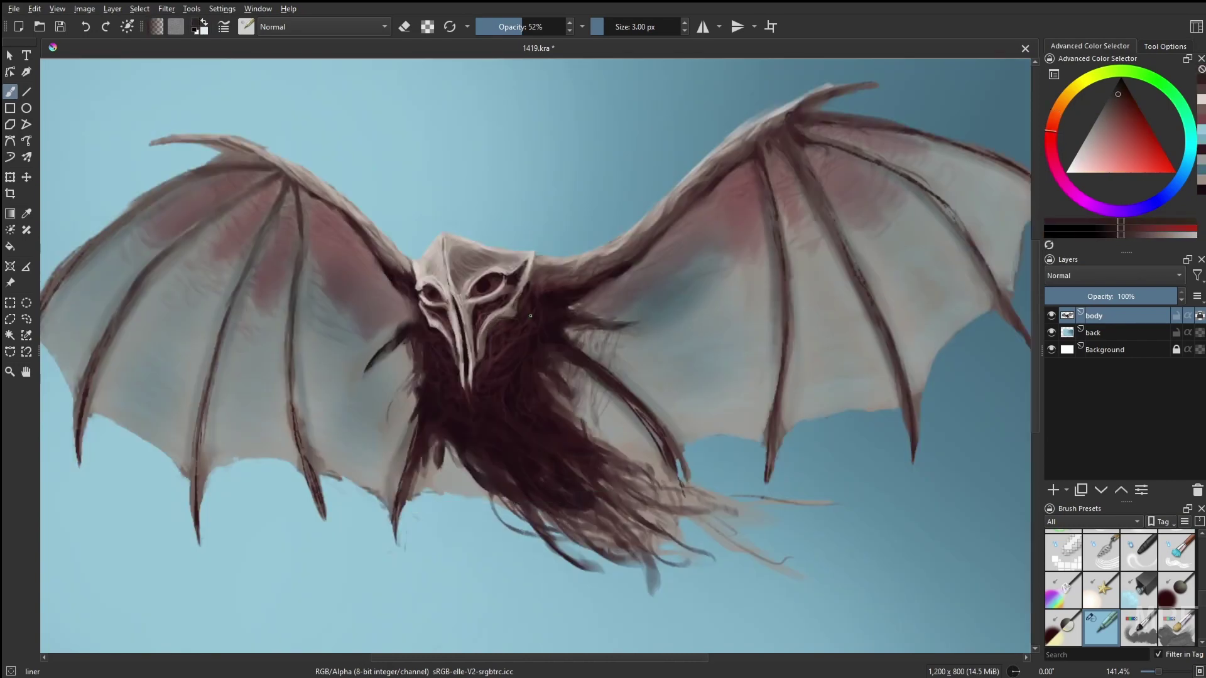
key("m")
Deepen the shadows around the skull in near-black maroon and touch up its bone in cream with a 7 px Gamer Knife brush.
right_click(603, 345)
left_click(541, 281)
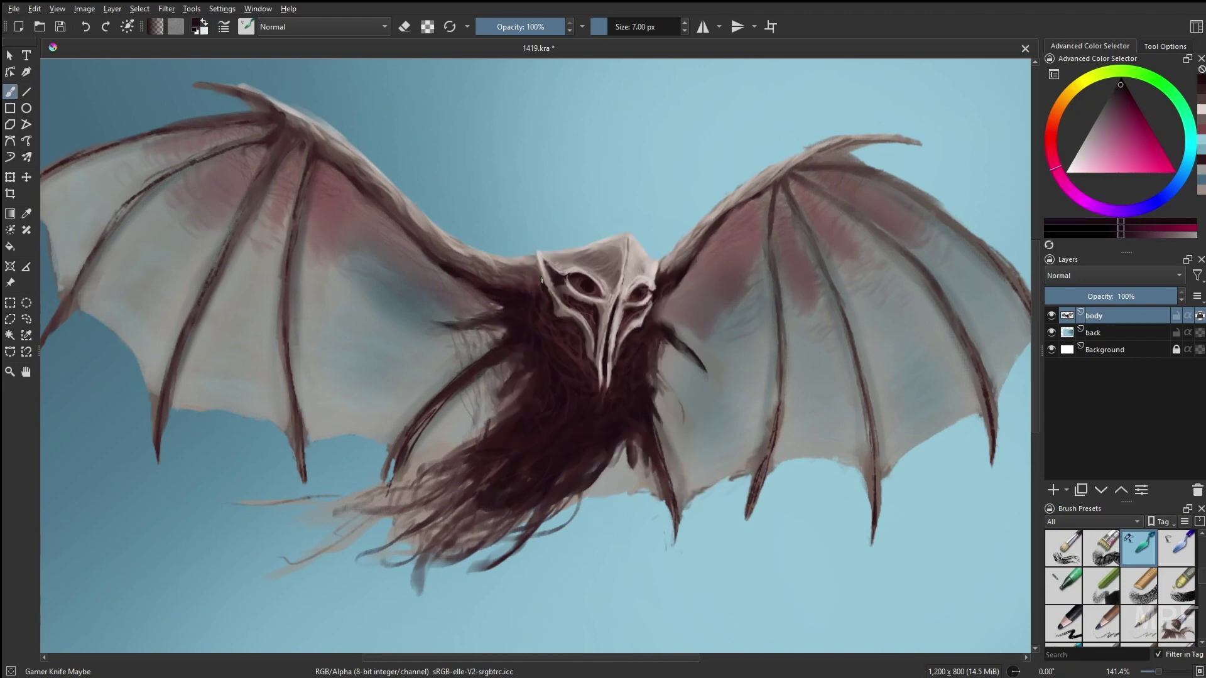
right_click(645, 356)
left_click(625, 352)
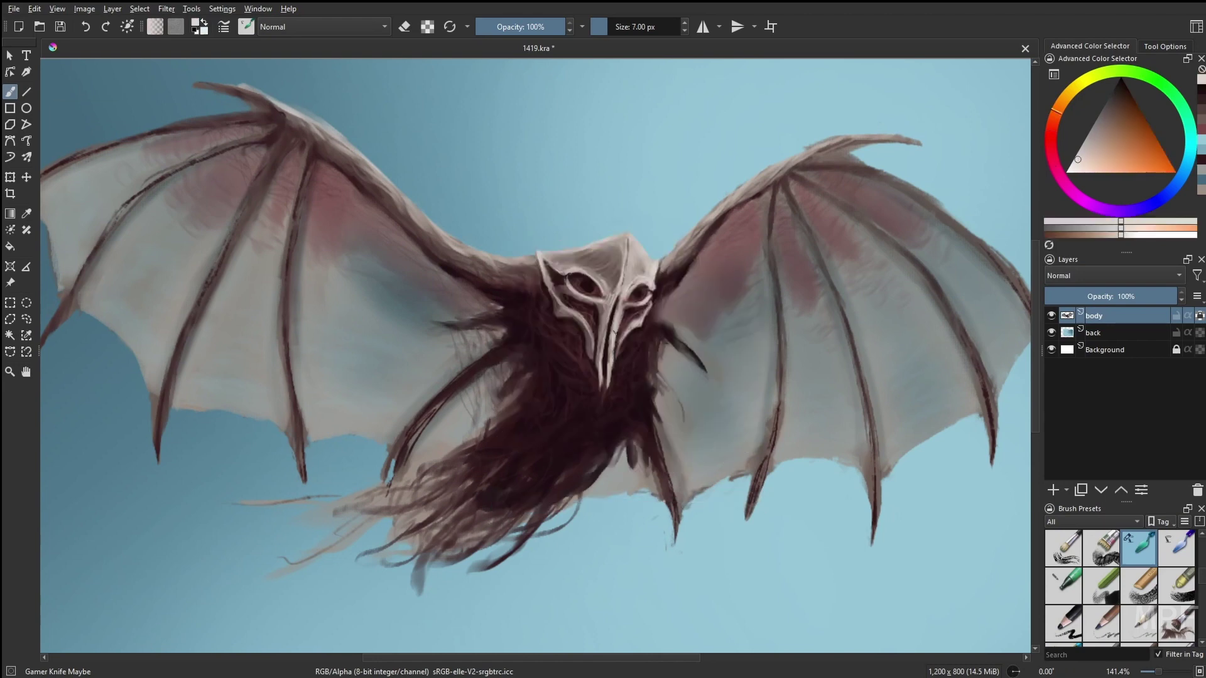
right_click(607, 372)
left_click(573, 345)
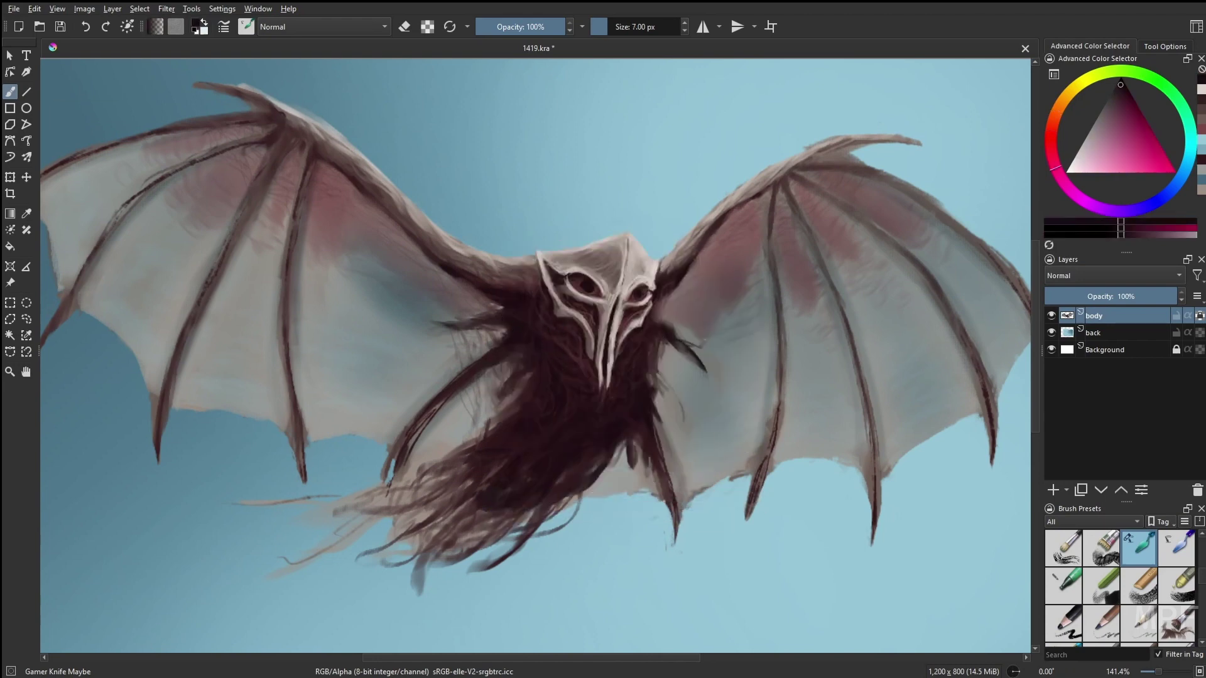
Add fine dark maroon hairs around the creature's chest with the Gamer Knife brush at 6 px.
right_click(636, 398)
left_click(635, 383)
key("bracketleft")
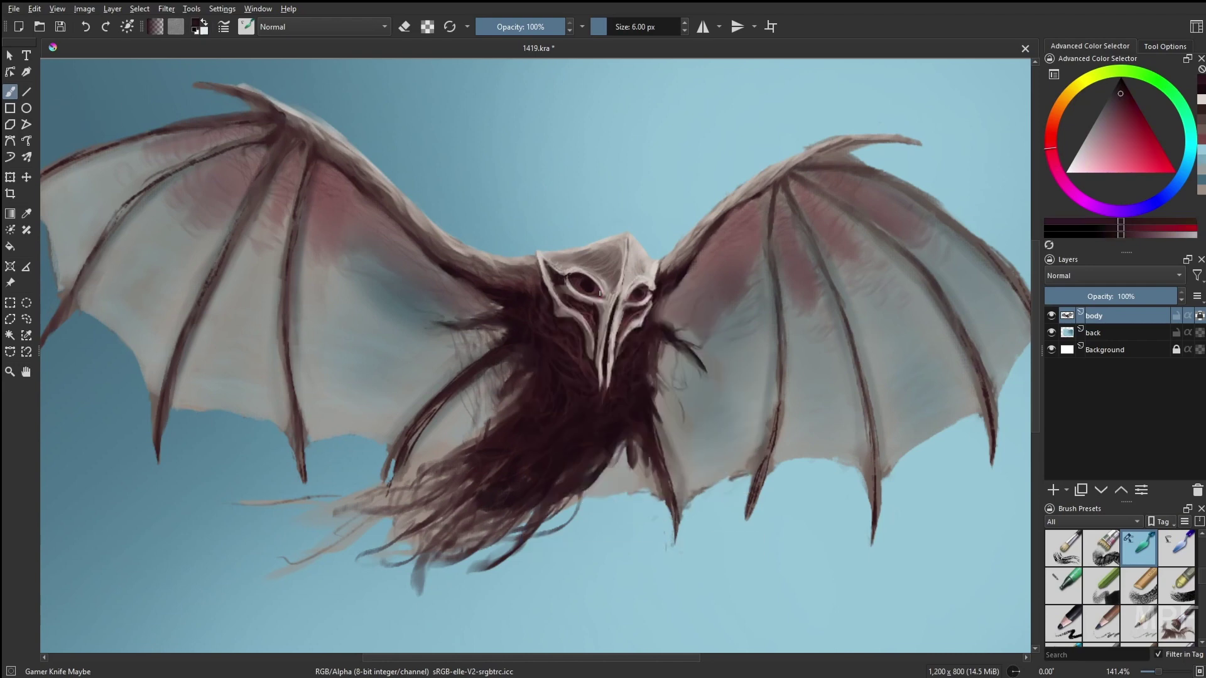
Refine the skull's ridges and eye-socket rims in brown and cream with the liner brush at 3 px and 52% opacity.
right_click(566, 315)
left_click(592, 290)
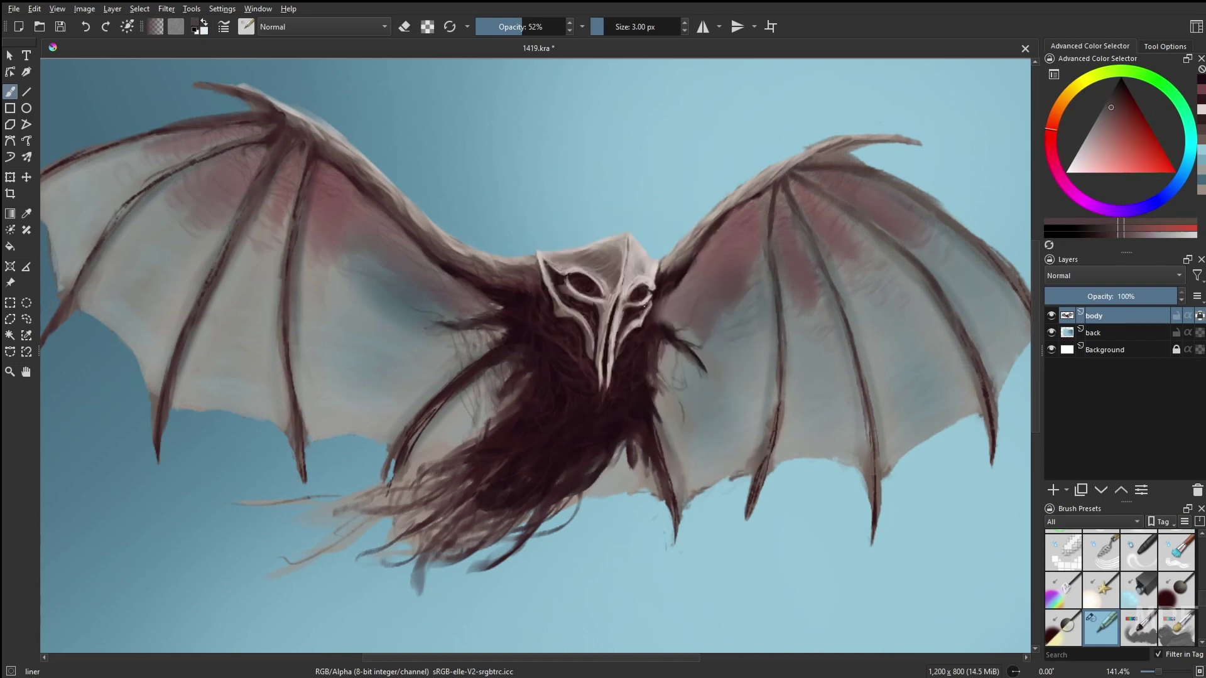
left_click(628, 271, "ctrl")
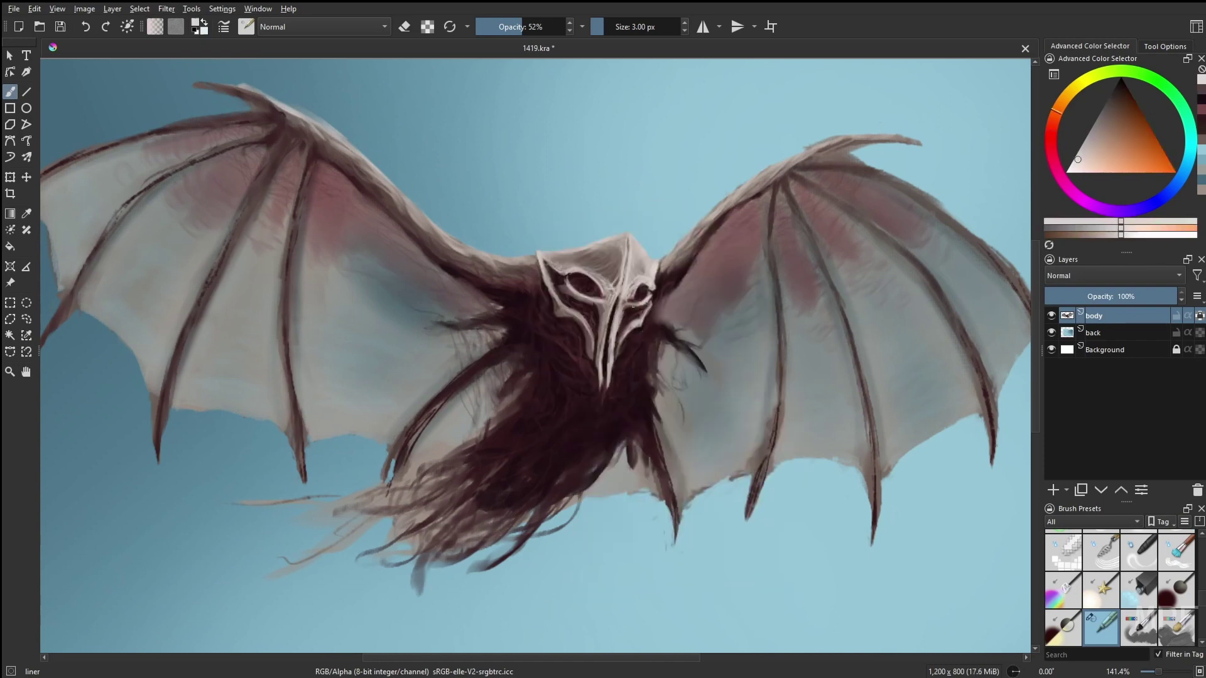
key("m")
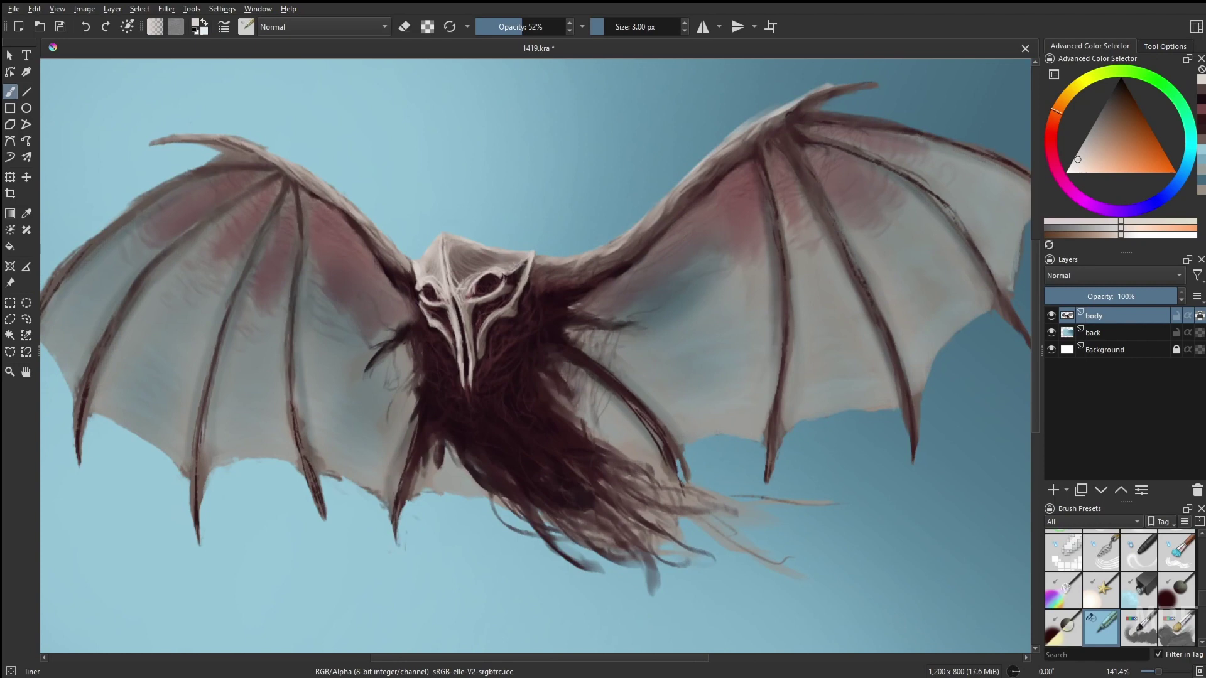
Hatch fine brown shading lines onto the skull's cheeks and brow with the 3 px liner brush at 79% opacity.
left_click(473, 309, "ctrl")
key("o")
key("o")
key("o")
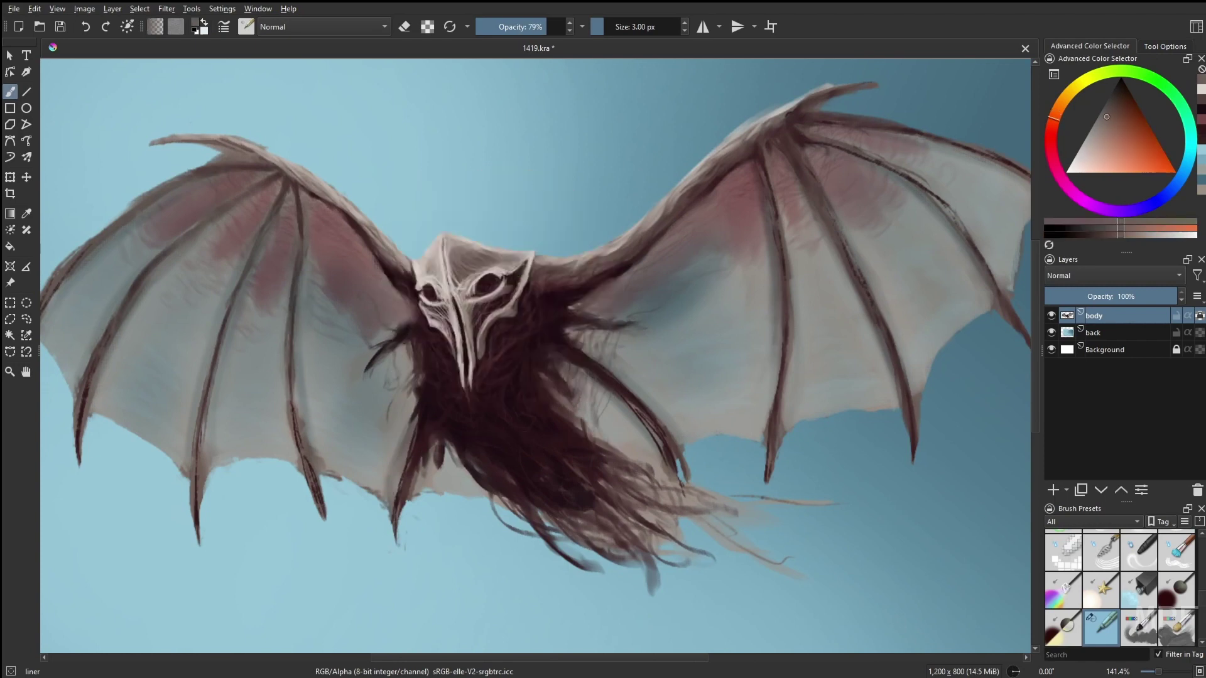
key("m")
Build up bumpy texture on both shoulders in brown and tan with Gamer Knife, and add dusky red strands to the chest fur at 6 px.
right_click(609, 326)
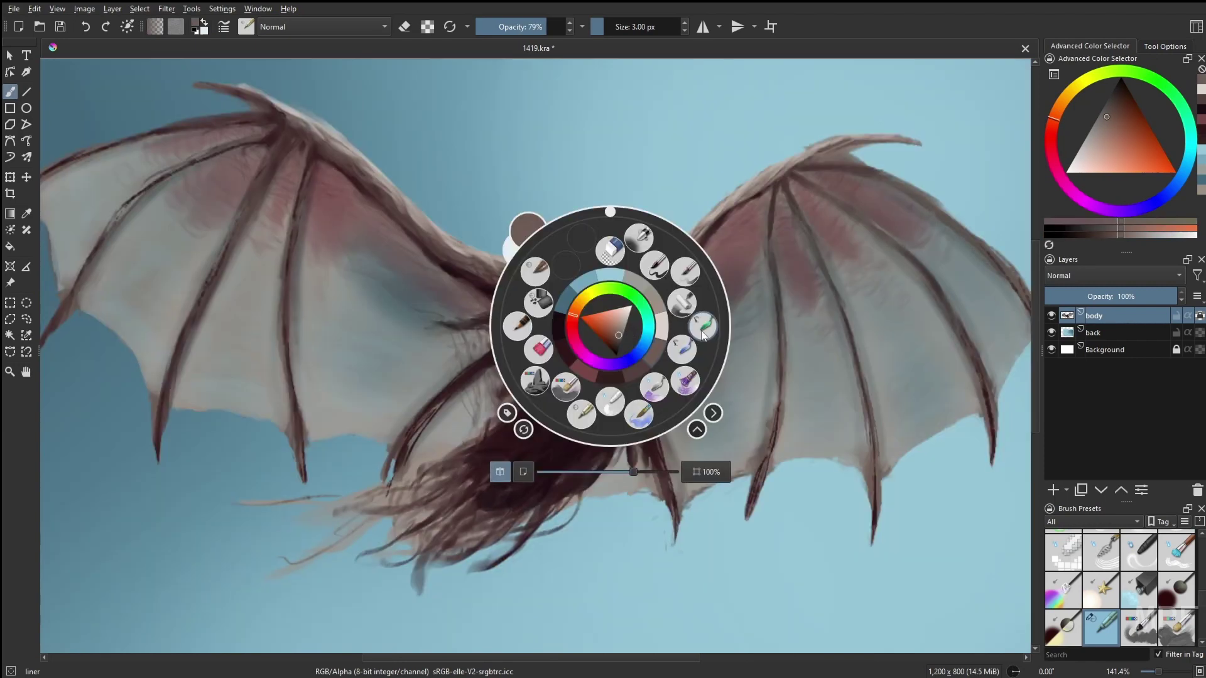
left_click(515, 289)
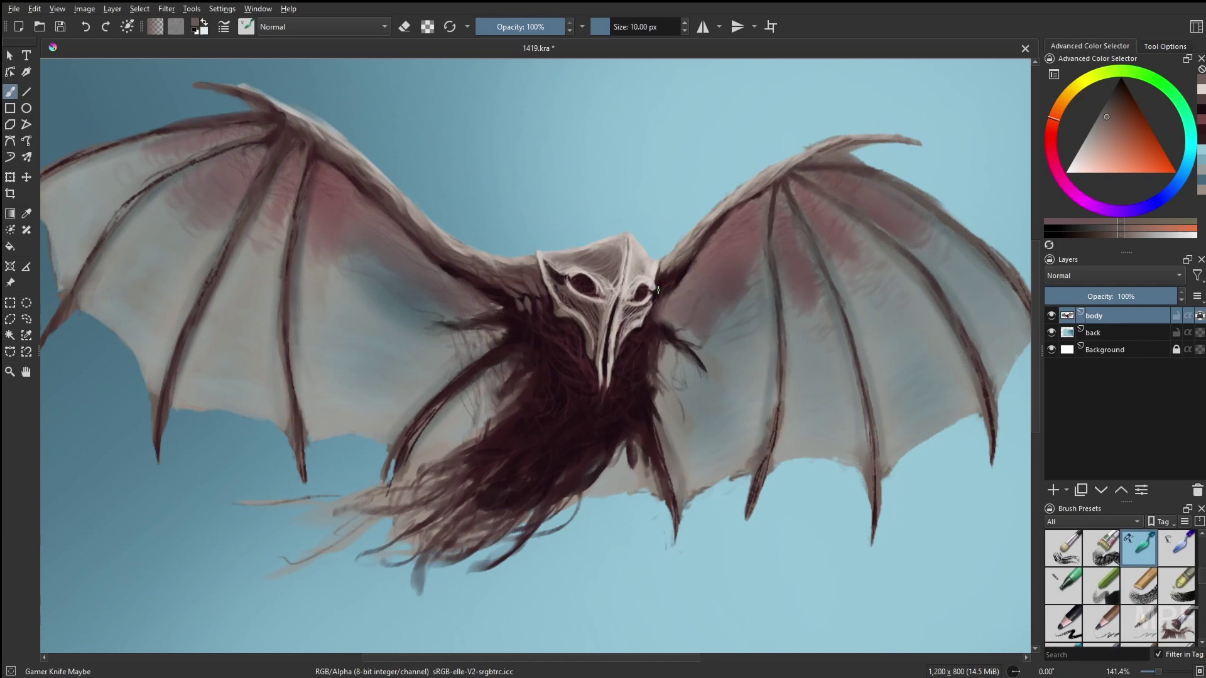
key("m")
right_click(470, 362)
left_click(439, 295)
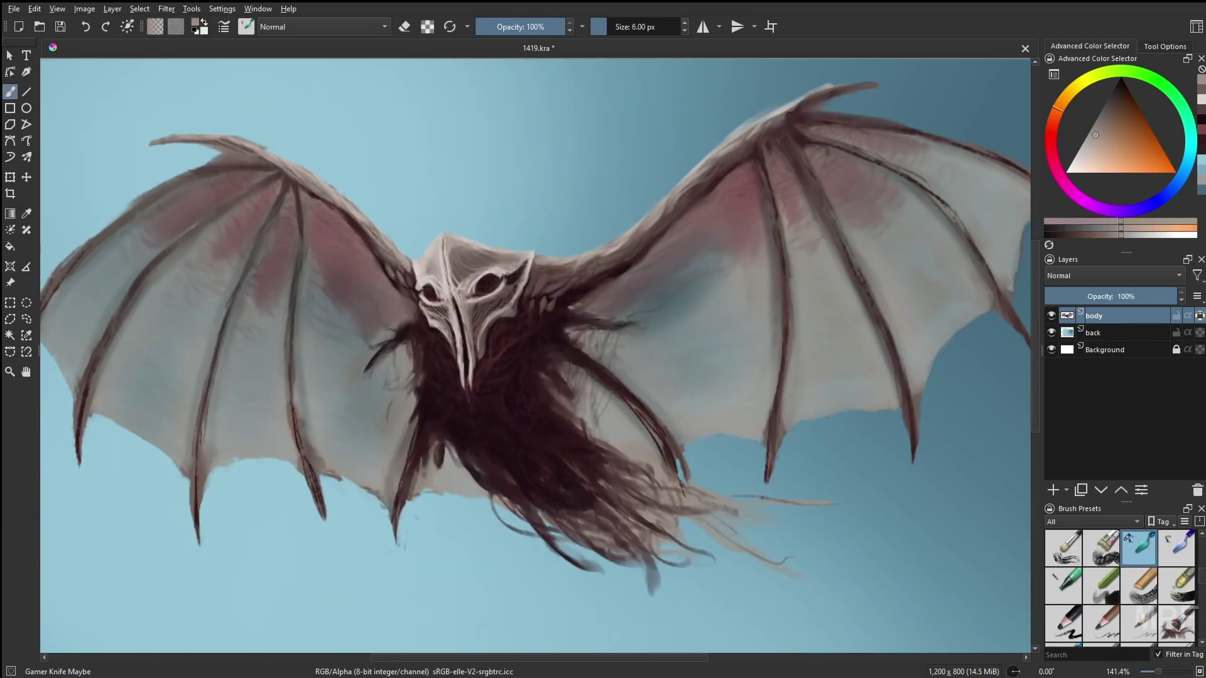
key("m")
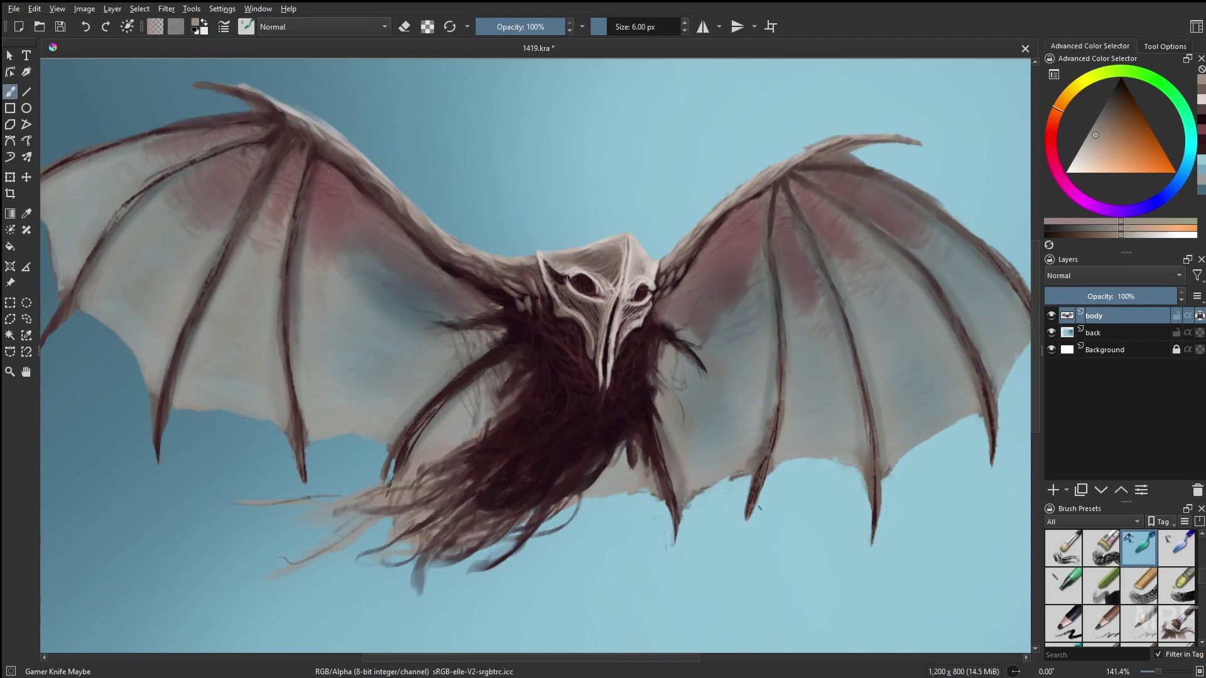
right_click(688, 461)
left_click(678, 453)
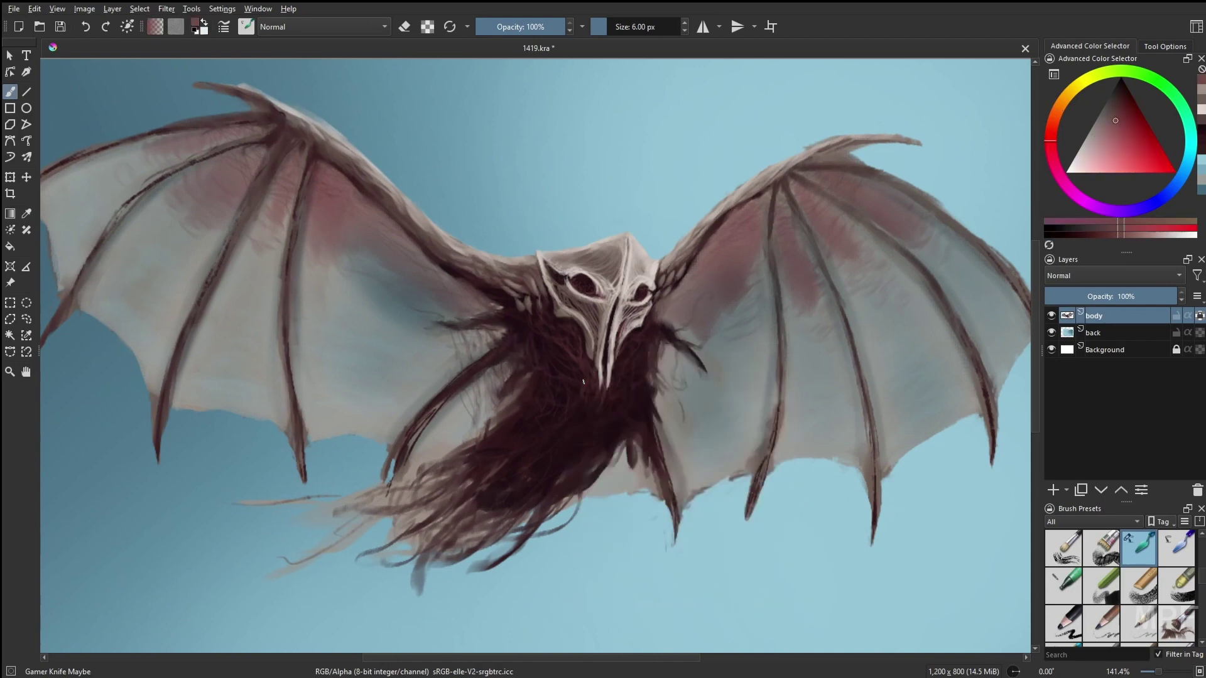
Erase the wispy tail strands below the body with the Eraser Circle brush at 50 px.
key("1")
right_click(584, 481)
right_click(584, 481)
Paint a new tail of fur sweeping diagonally from the lower body in near-black maroon with the Gamer Knife brush.
right_click(555, 476)
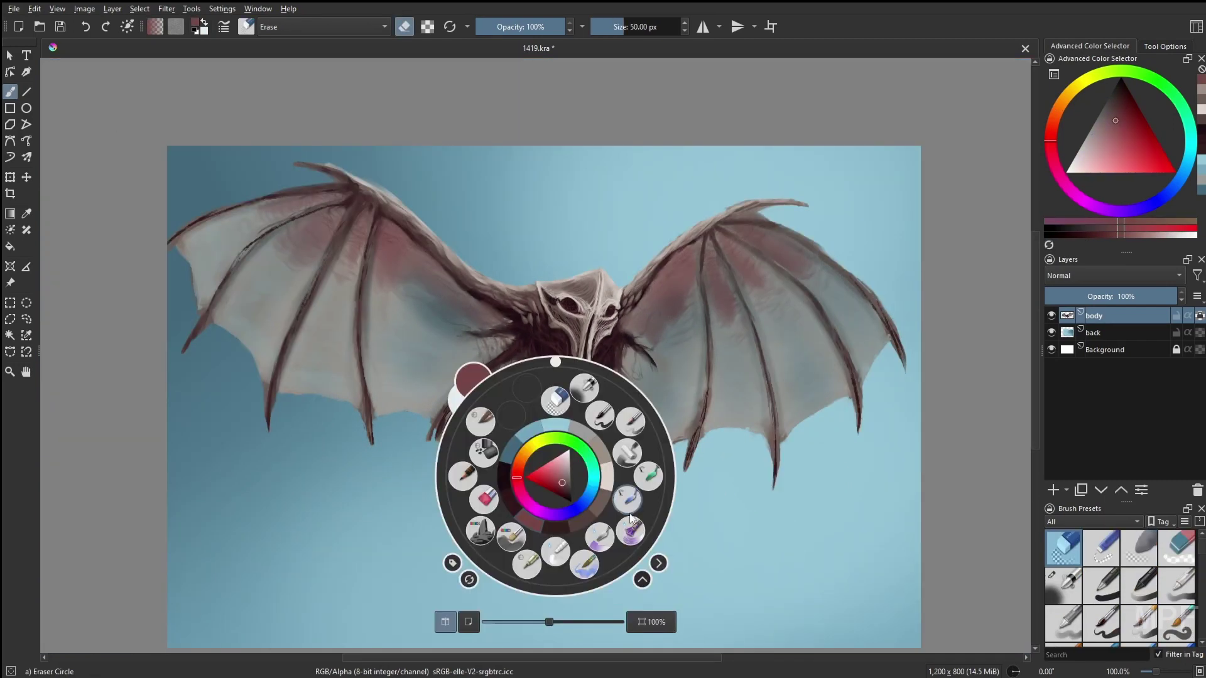
left_click(440, 424)
key("m")
key("slash")
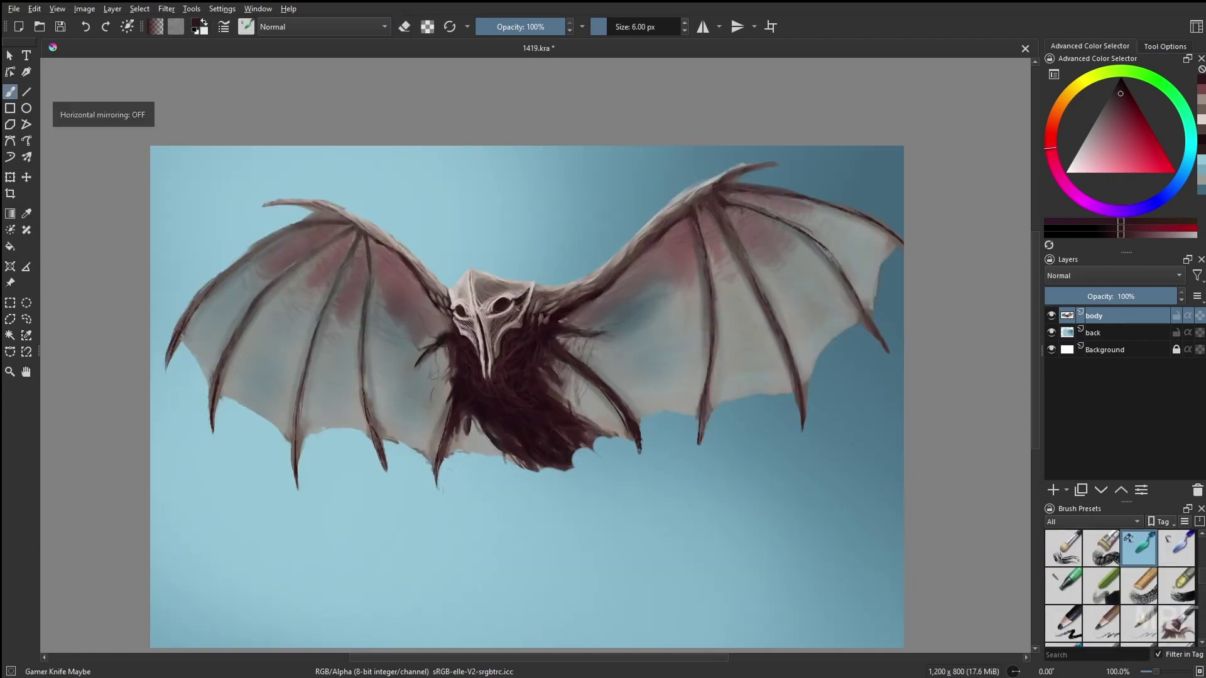
left_click_drag(572, 452, 644, 493)
left_click_drag(528, 462, 704, 535)
left_click_drag(568, 443, 641, 490)
left_click_drag(531, 453, 672, 506)
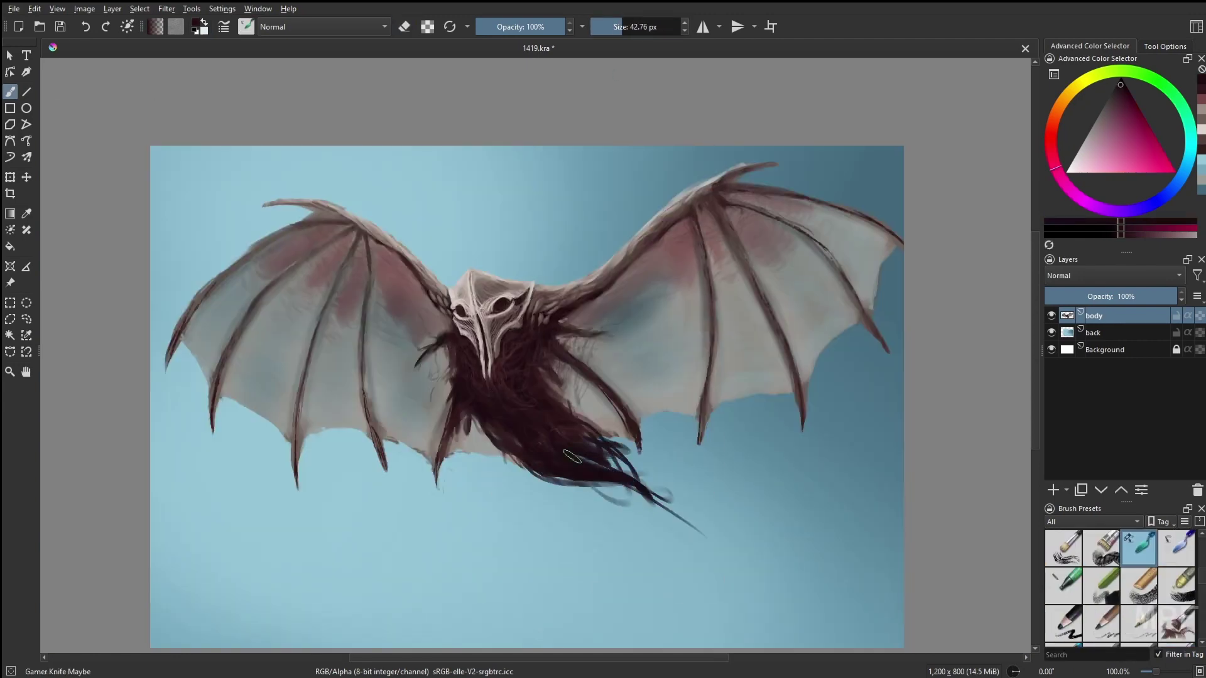
Extend the tail with long, thin near-black strands using the RGBA 06 Rock brush at 11 px.
key("slash")
mouse_move(566, 446)
left_mouse_down()
mouse_move(697, 518)
mouse_move(691, 534)
left_mouse_up()
left_click_drag(590, 461, 728, 532)
left_click_drag(553, 445, 738, 537)
left_click_drag(477, 417, 766, 515)
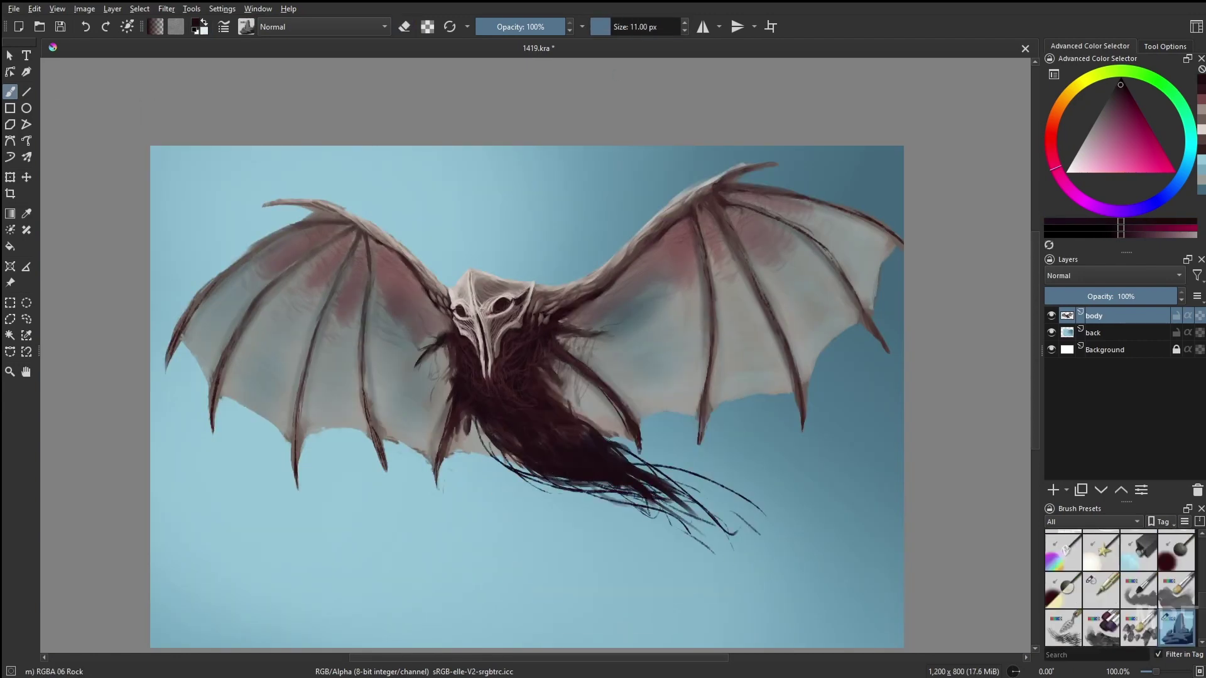
left_click_drag(594, 428, 647, 505)
left_click_drag(509, 470, 647, 502)
left_click_drag(607, 437, 738, 529)
Fill out the tail's fur in dark maroon with the Gamer Knife brush, reducing its size from 13 px to 8 px.
key("plus")
key("slash")
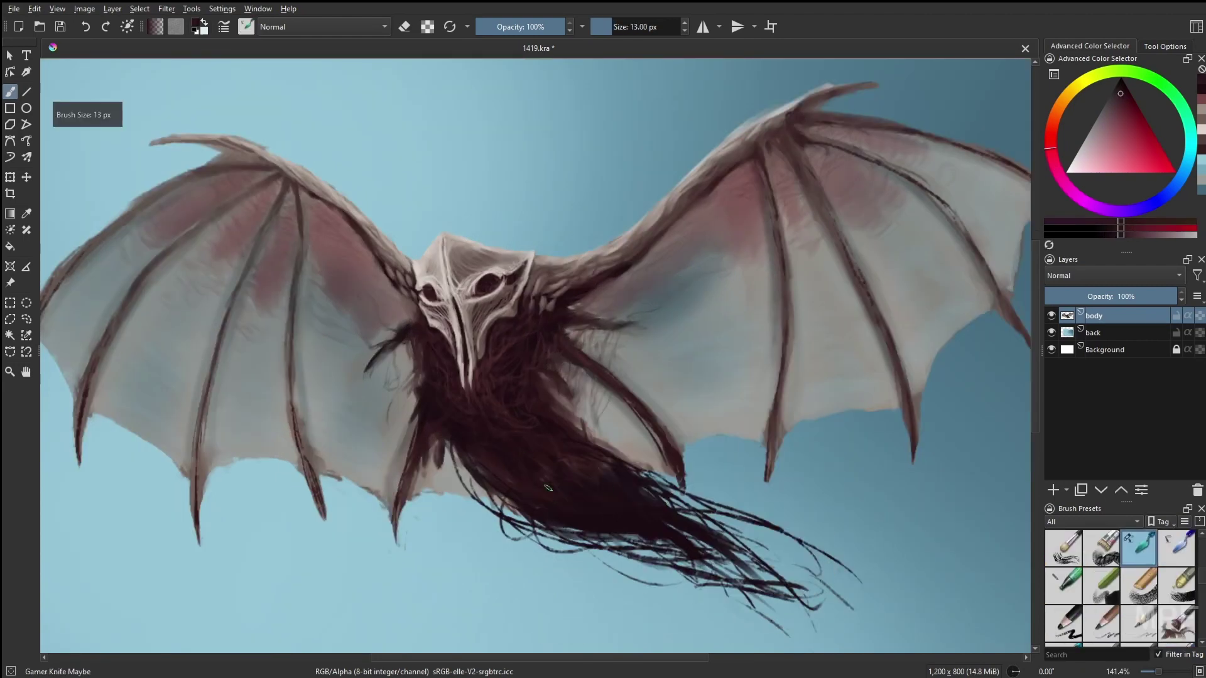
key("m")
left_click_drag(450, 544, 295, 516)
left_click_drag(552, 527, 402, 565)
key("bracketleft")
key("bracketleft")
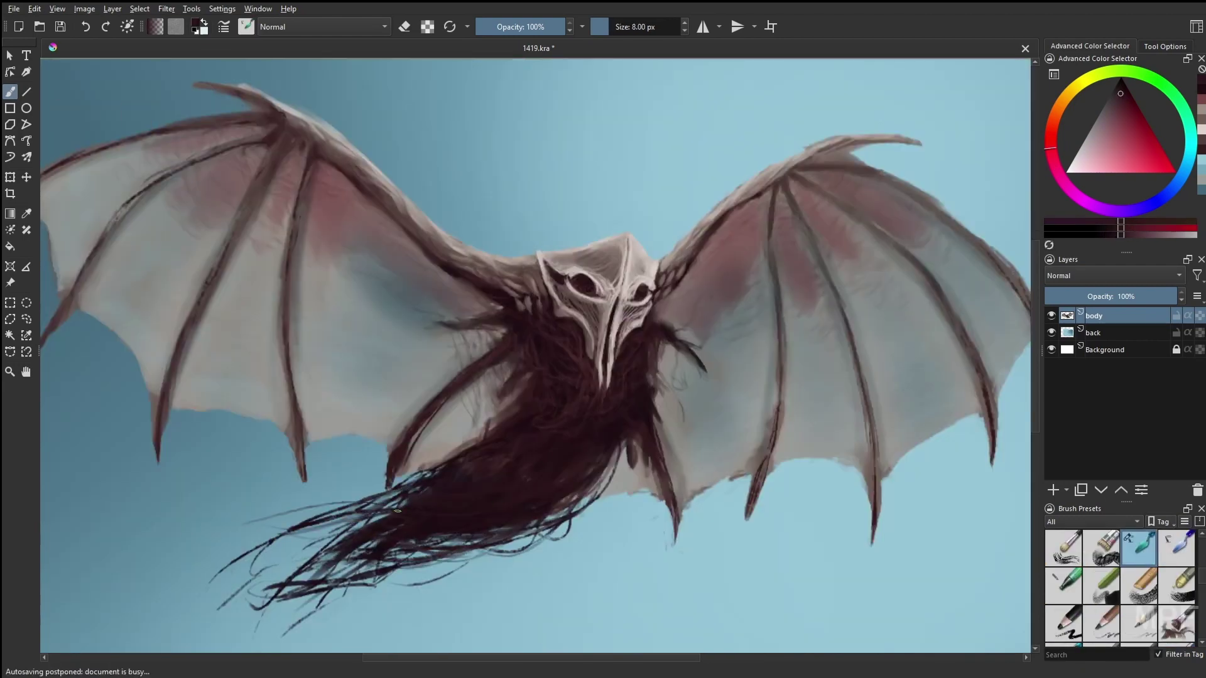
left_click_drag(578, 518, 377, 597)
left_click_drag(531, 558, 578, 490)
mouse_move(477, 497)
left_mouse_down()
mouse_move(443, 550)
mouse_move(399, 559)
mouse_move(493, 543)
mouse_move(465, 552)
mouse_move(414, 443)
left_mouse_up()
Add curling stray hairs along the tail's lower edge in dark maroon with the RGBA 06 Rock brush at 6 px.
key("slash")
key("m")
left_click_drag(710, 408, 644, 453)
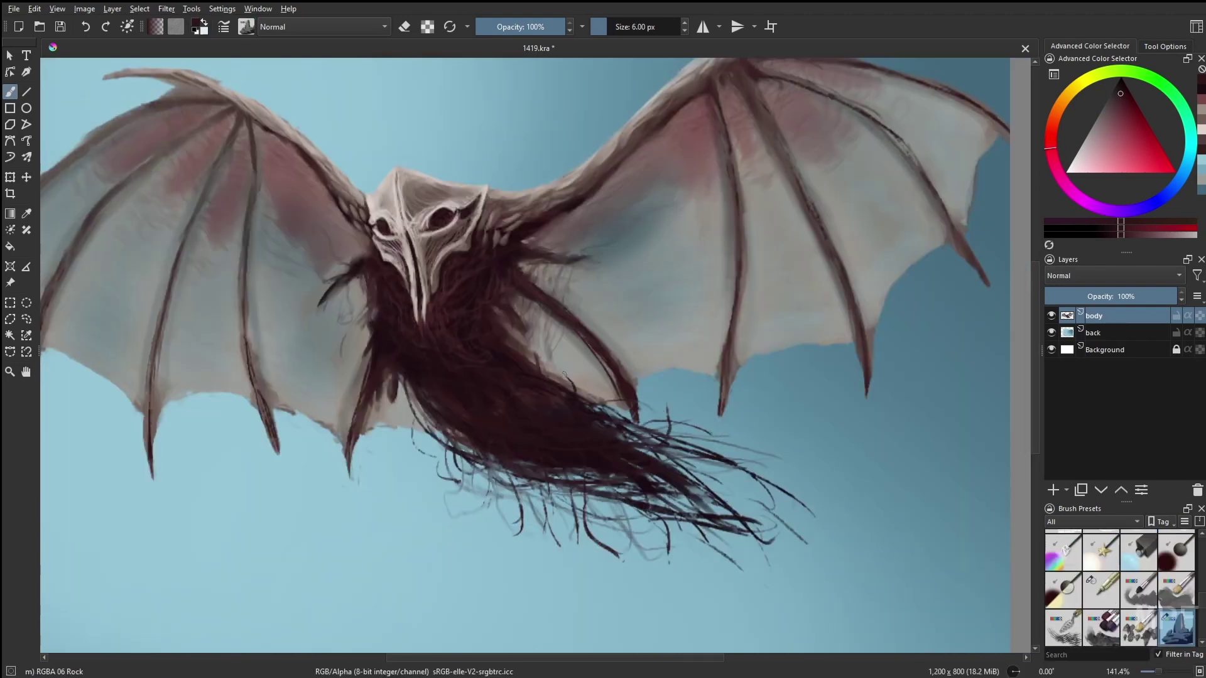
left_click_drag(647, 503, 622, 546)
Paint thin dusky red strands through the chest and tail fur with the Gamer Knife brush at 5 px.
right_click(506, 439)
left_click(446, 394)
key("slash")
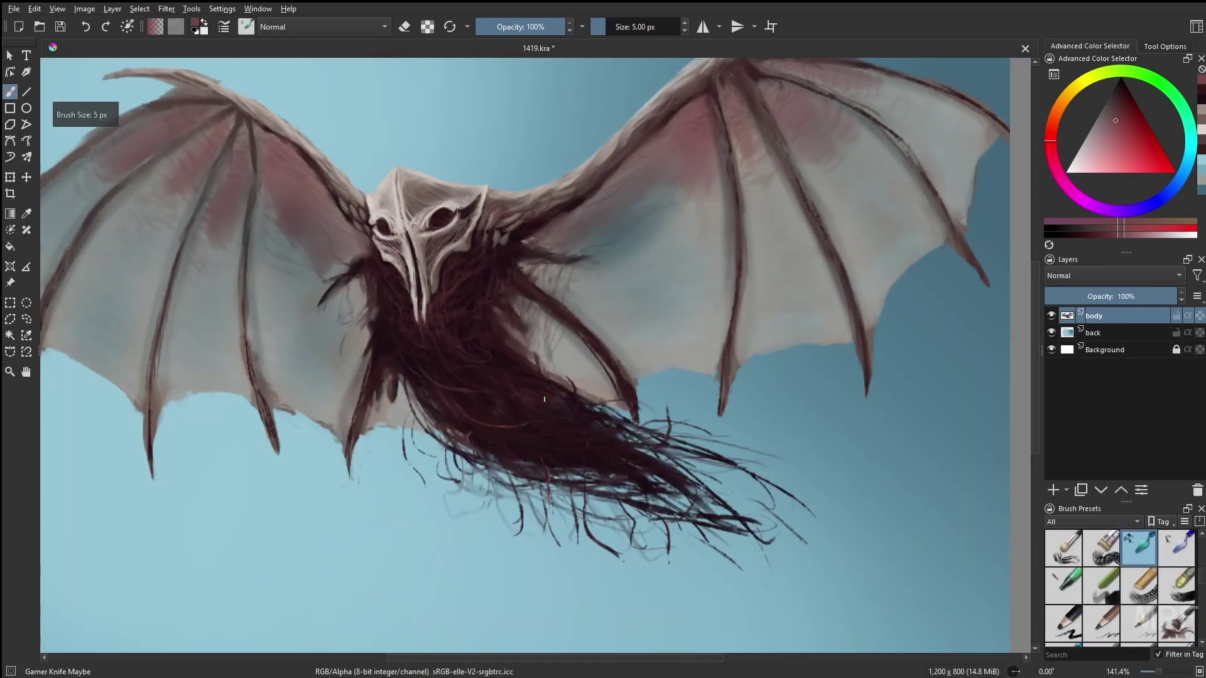
left_click_drag(365, 274, 373, 300)
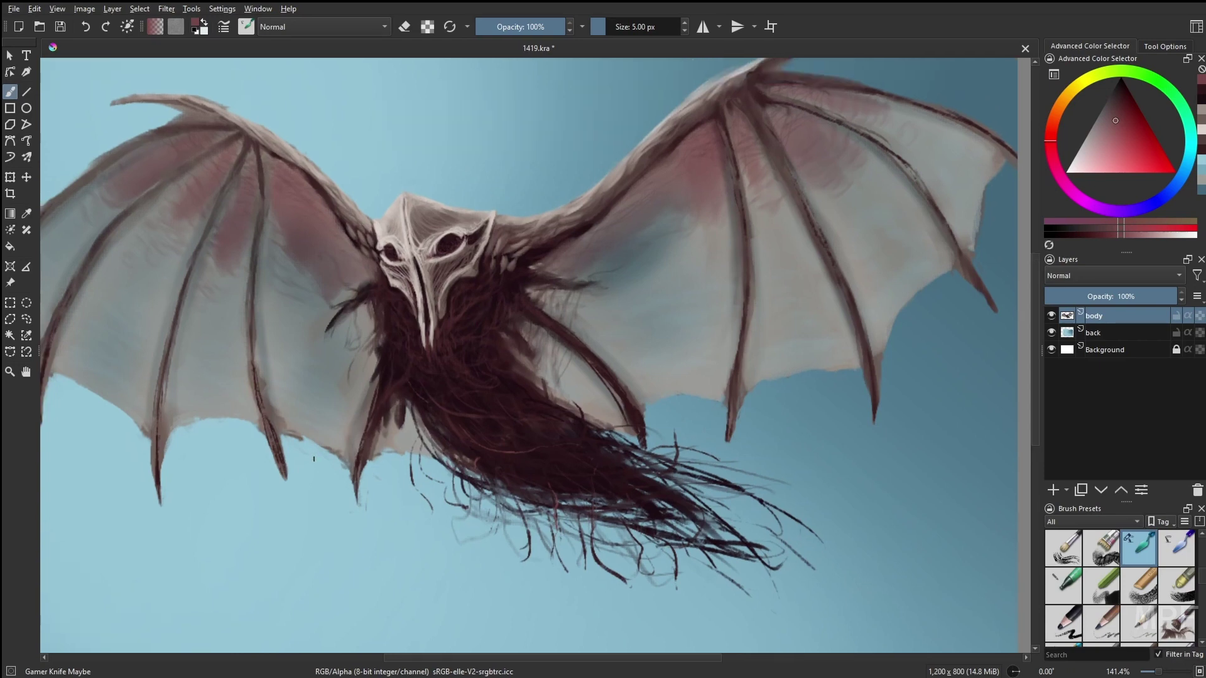
Shade the skull, chest and inner wing on the shadow side in muted blue with a large Airbrush Soft in Multiply at 22% opacity.
key("minus")
left_click_drag(698, 453, 719, 470)
right_click(718, 470)
left_click(719, 383)
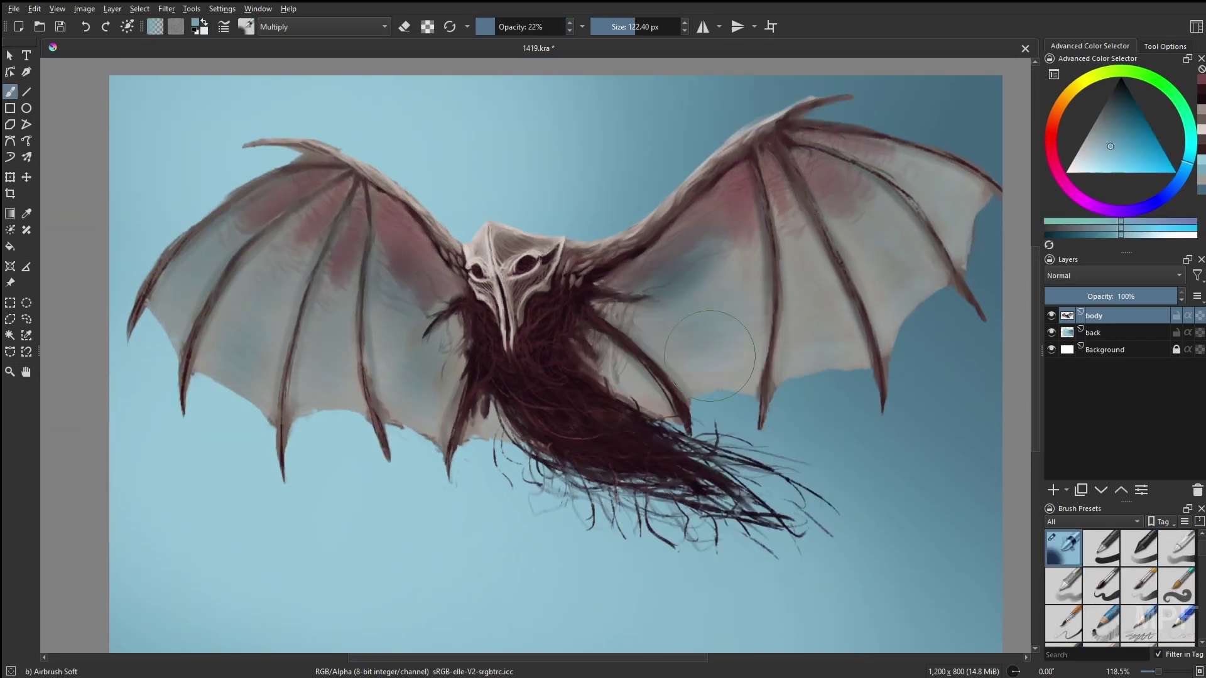
key("m")
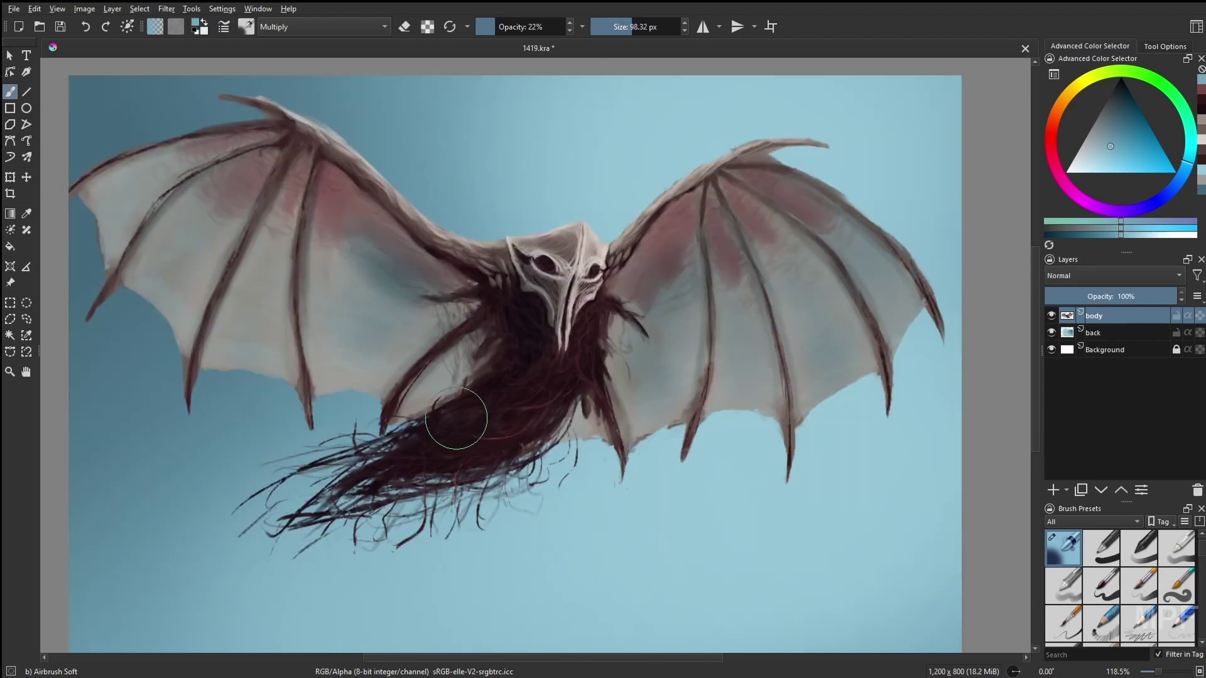
key("bracketleft")
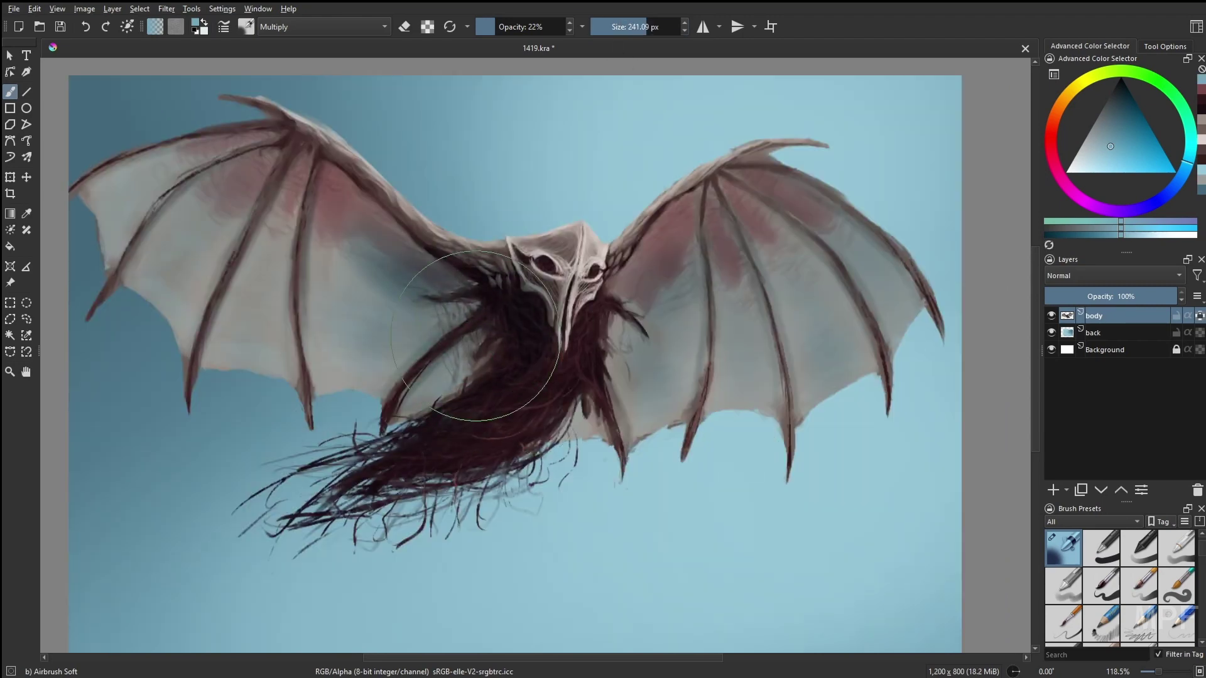
Restore the skull's pale highlights and add glints to its eyes in cream with the liner brush at 3 px and 27% opacity.
right_click(718, 484)
left_click(645, 339)
key("plus")
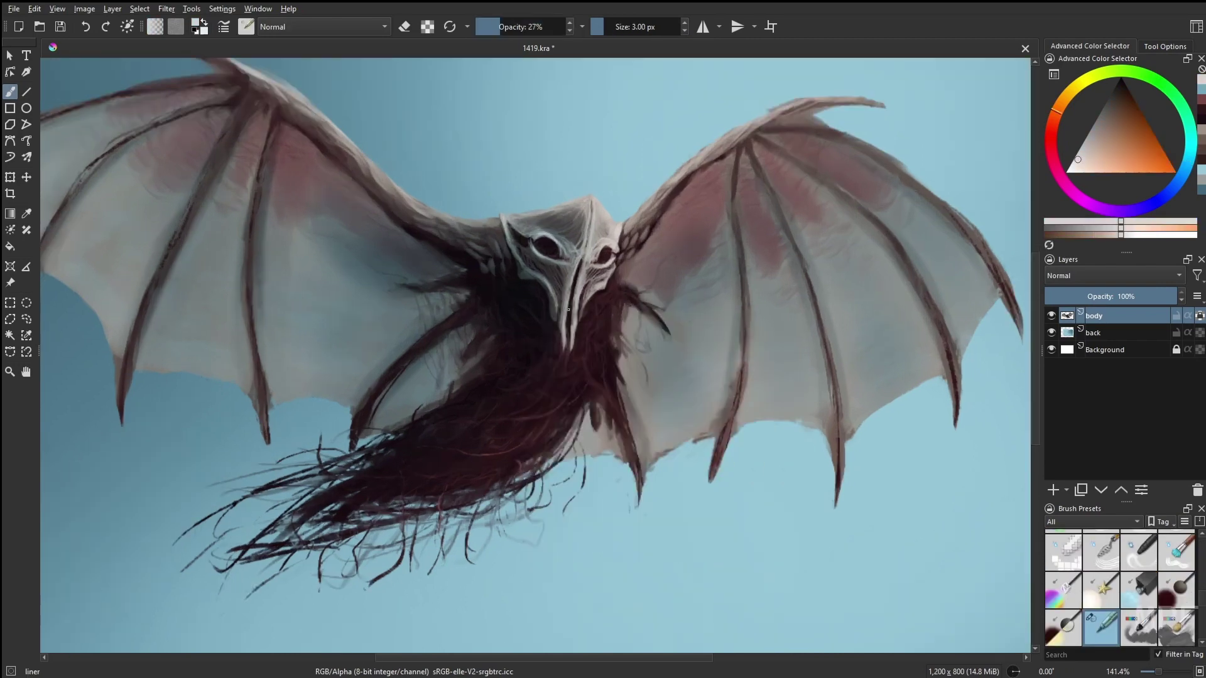
right_click(539, 247)
key("m")
right_click(578, 247)
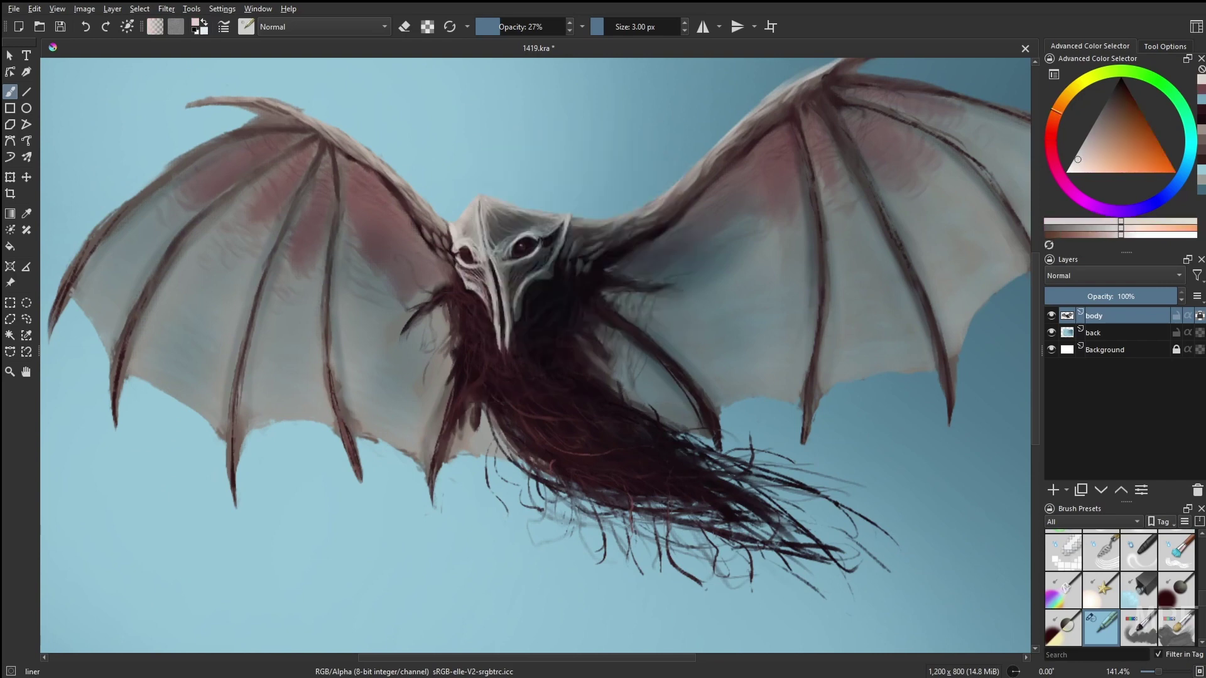
Define the eyes and a jagged row of teeth along the beak in near-black and cream with the liner brush at 52% opacity.
left_click(522, 27)
key("m")
key("minus")
key("d")
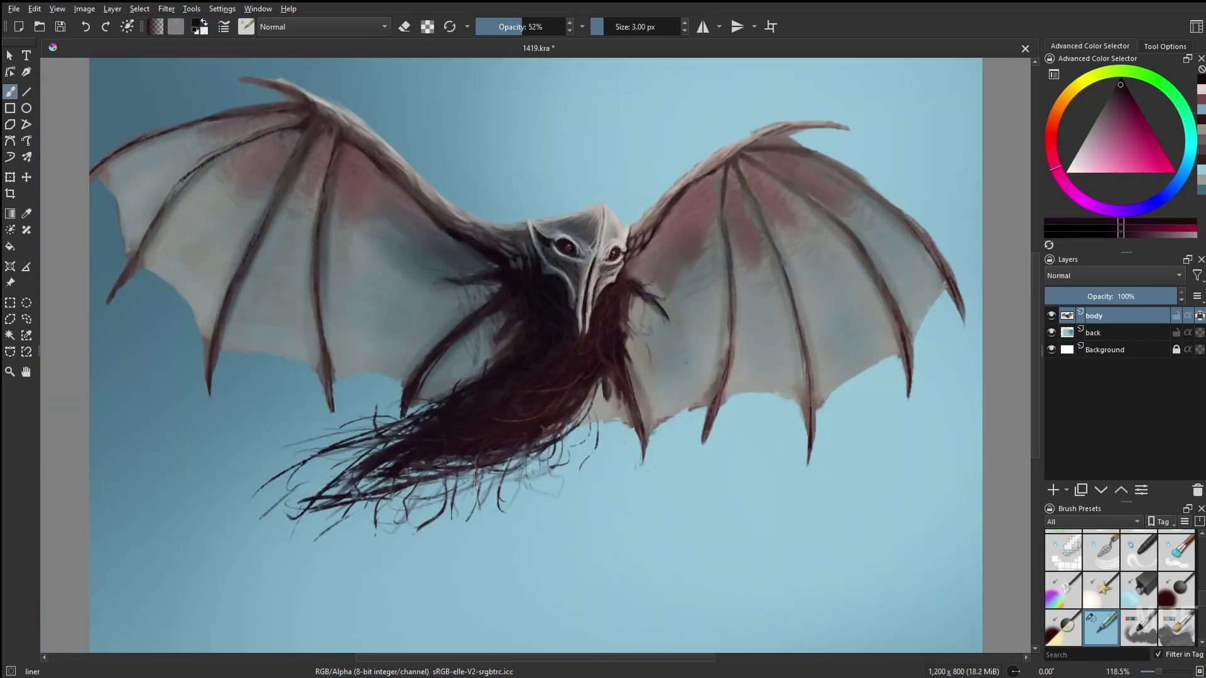
left_click(581, 250, "ctrl")
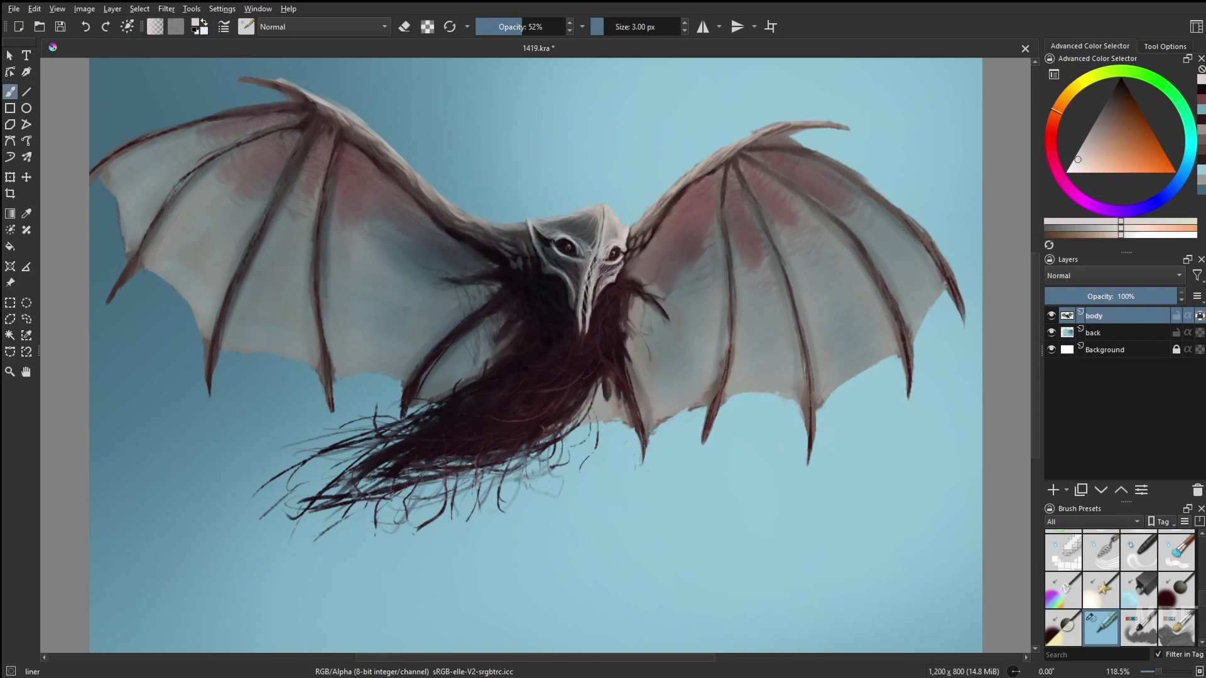
right_click(668, 253)
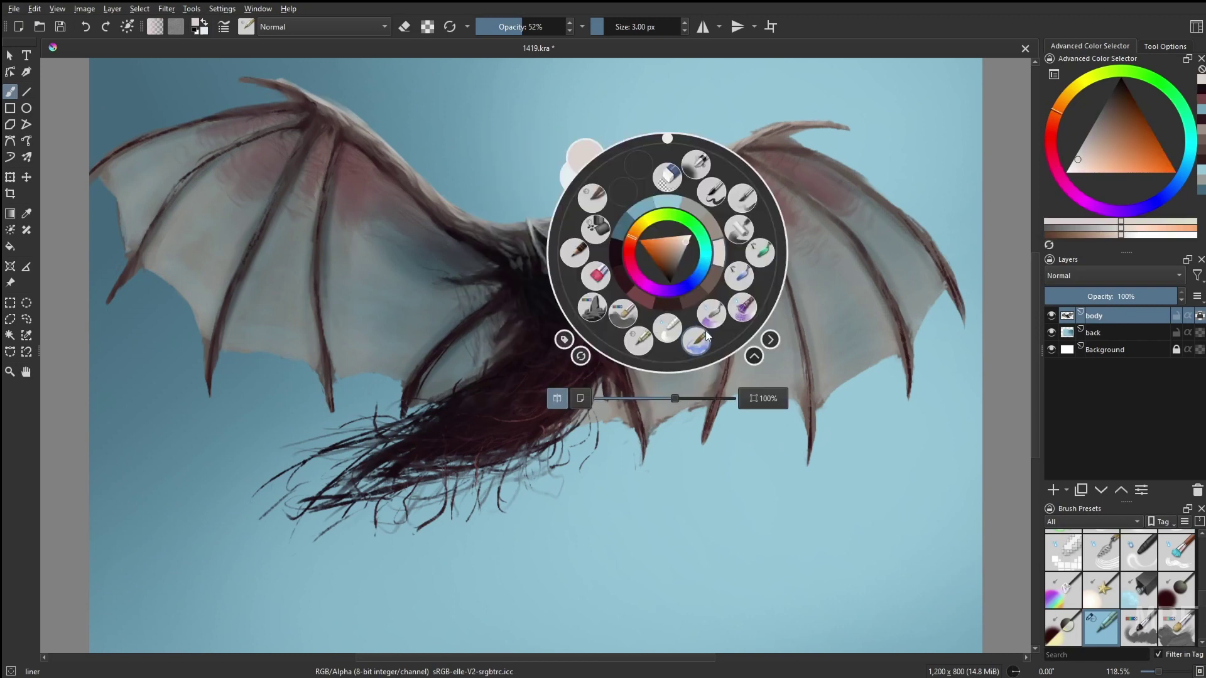
left_click(668, 253)
left_click_drag(668, 253, 678, 242)
Rework the wing membranes' ragged edges with the Gamer Knife brush at 14 px, painting in tan and trimming in eraser mode.
right_click(839, 424)
left_click(817, 352)
key("e")
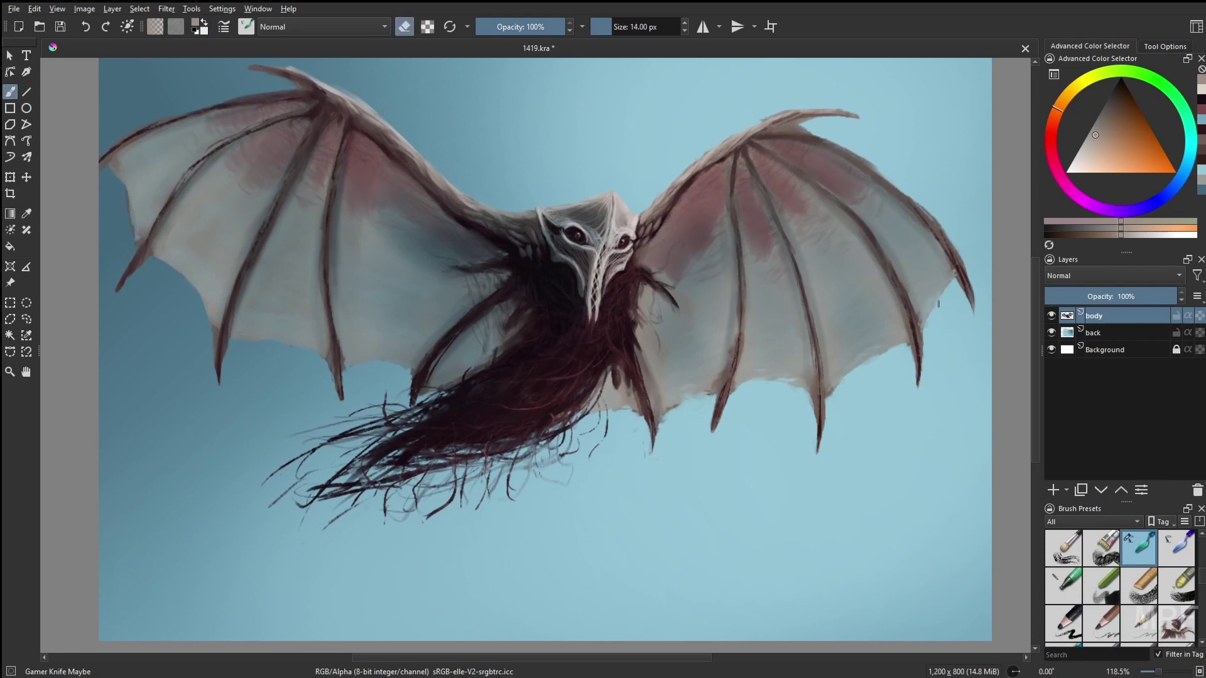
key("m")
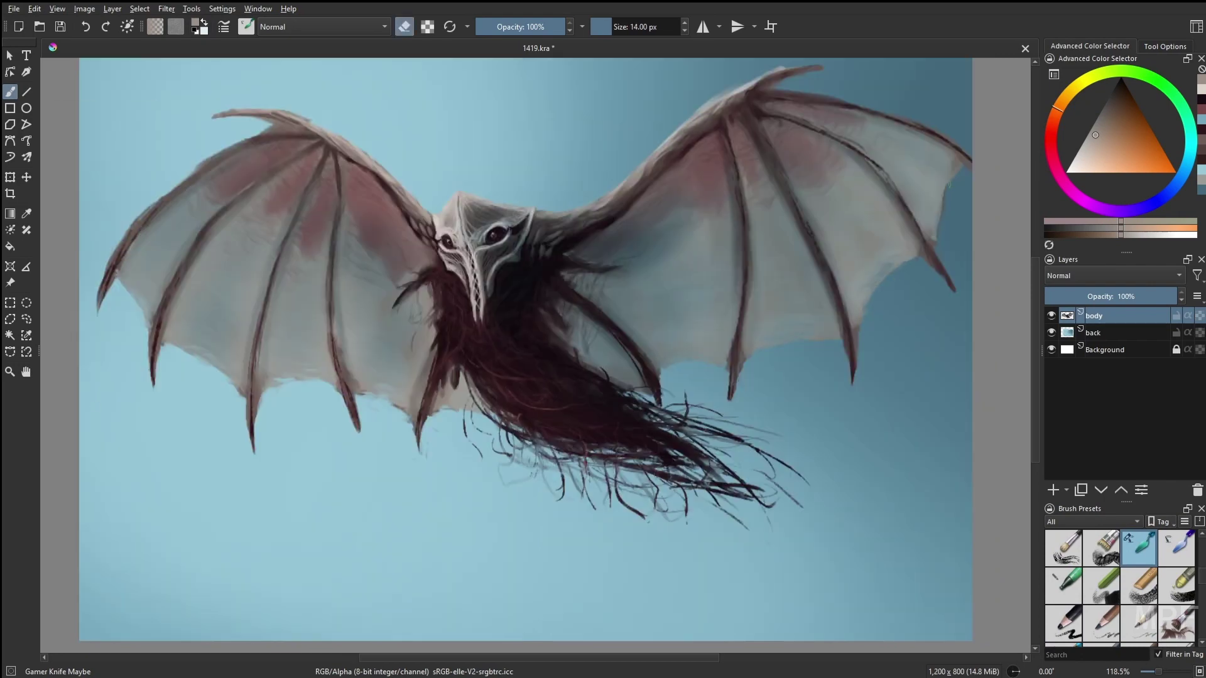
key("d")
key("e")
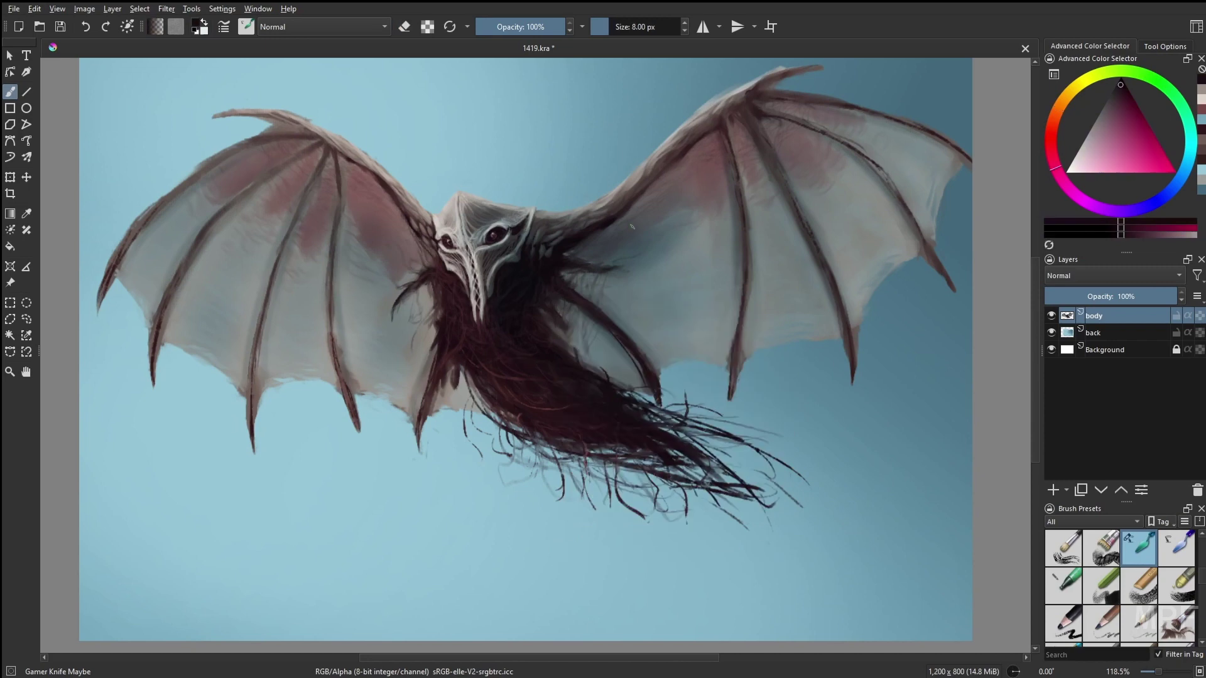
Draw fine near-black veins across both wing membranes with the liner brush at 2 px and 33% opacity.
key("i")
key("i")
key("i")
key("i")
key("i")
key("i")
key("i")
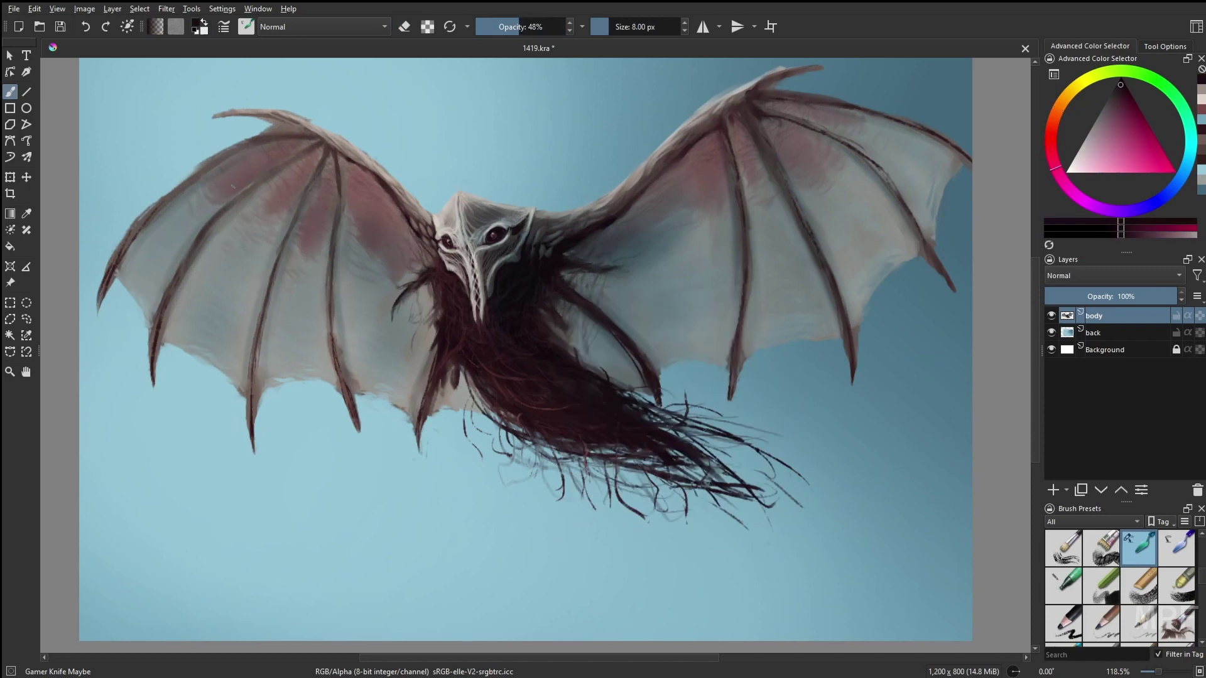
right_click(252, 391)
left_click(339, 377)
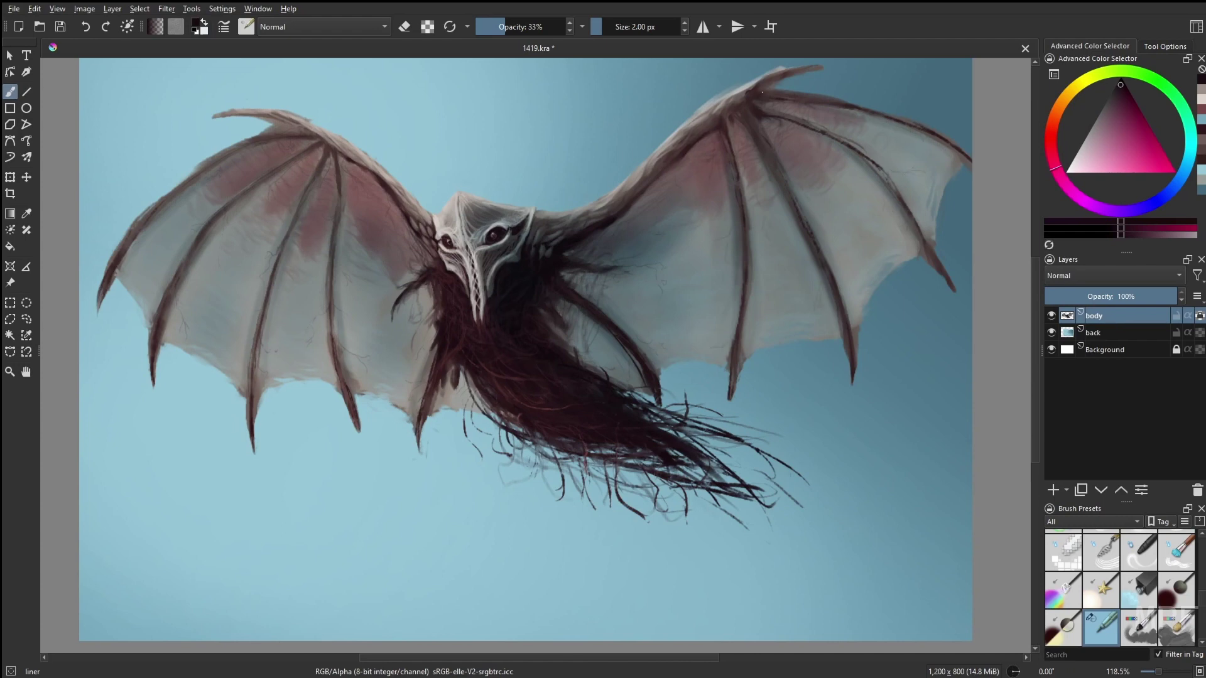
Darken the thumb claws at the top of both wings in near-black with the Gamer Knife brush at 8 px.
scroll(573, 404, "up", 2)
right_click(573, 404)
left_click(628, 339)
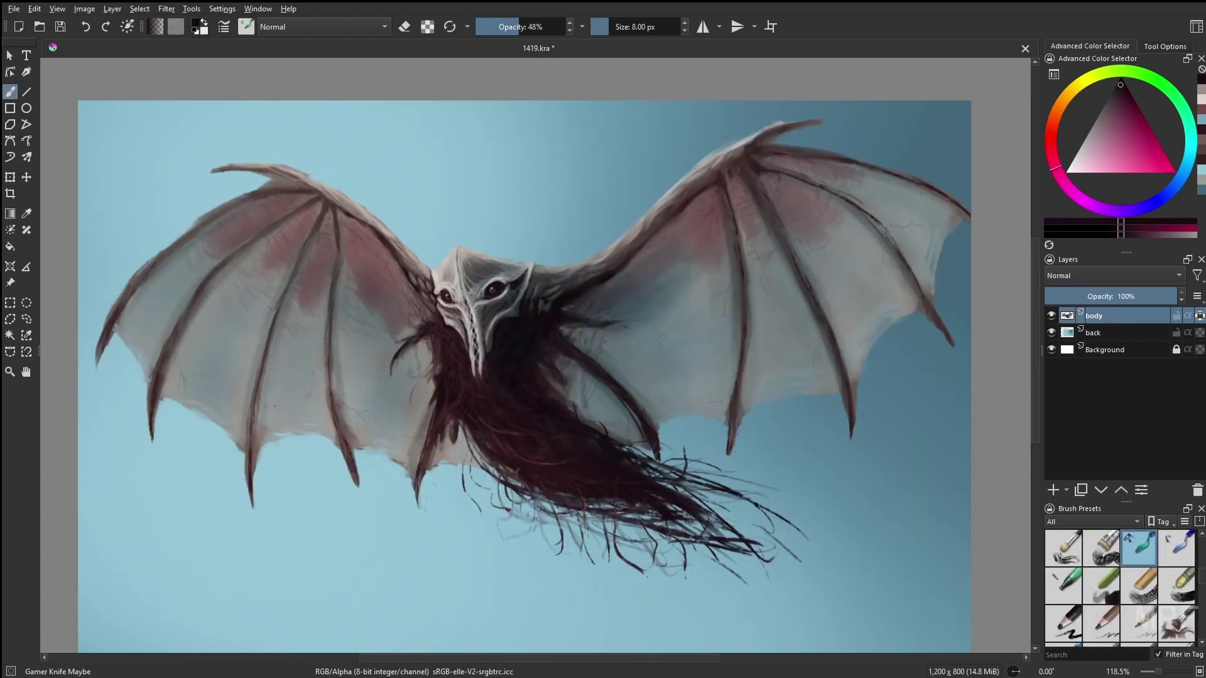
left_click_drag(282, 178, 229, 167)
key("o")
key("o")
key("o")
left_click_drag(795, 128, 772, 134)
Refine the wing joints and thumb claws in brown and cream with the Gamer Knife brush at 6 px and 100% opacity.
left_click(773, 133, "ctrl")
right_click(772, 133)
left_click(840, 102)
key("o")
key("o")
key("o")
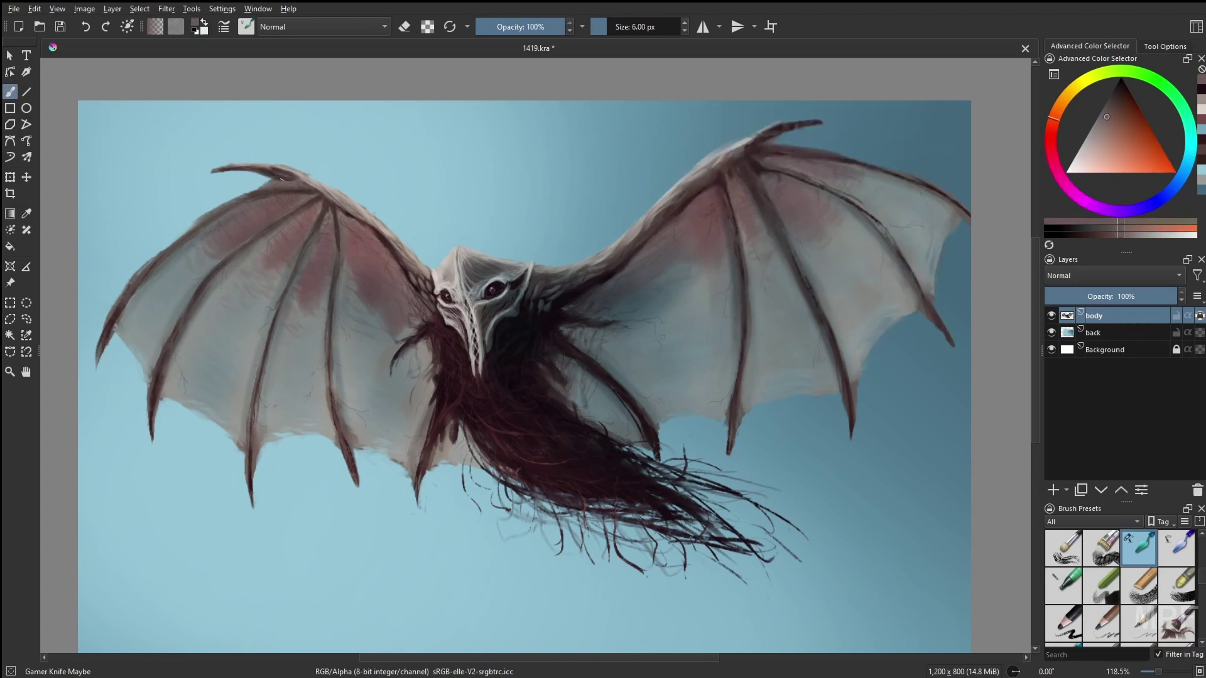
left_click(279, 178, "ctrl")
mouse_move(267, 172)
left_mouse_down()
mouse_move(307, 186)
mouse_move(124, 302)
mouse_move(271, 168)
left_mouse_up()
left_click_drag(440, 377, 425, 367)
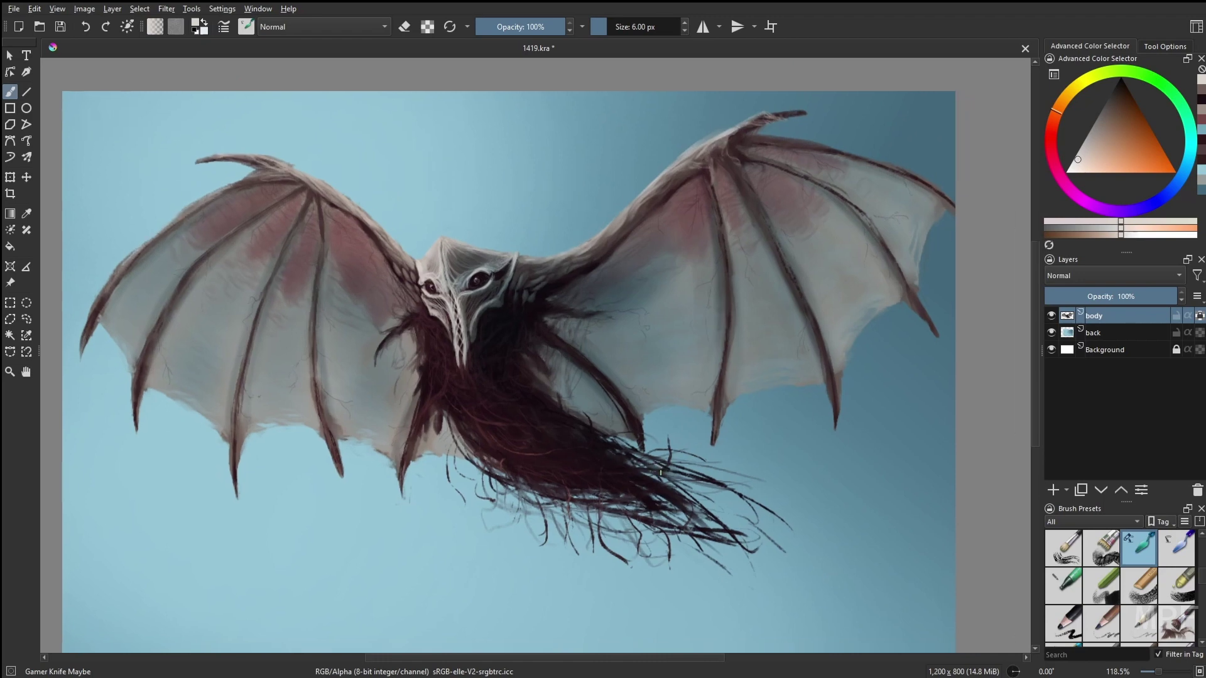
Tint the wing membranes in blue and dark red with the WaterC Spread brush in Multiply mode at 81.51 px.
key("slash")
left_click(516, 26)
left_click(678, 285, "ctrl")
left_click_drag(679, 286, 737, 219)
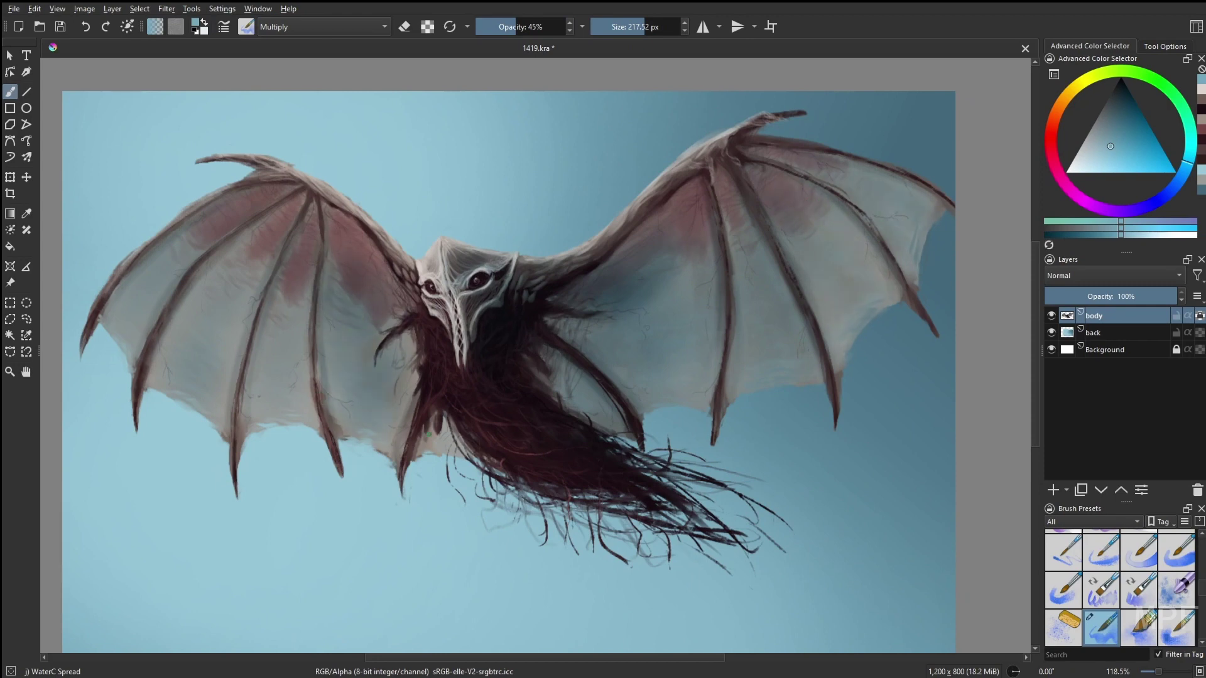
key("slash")
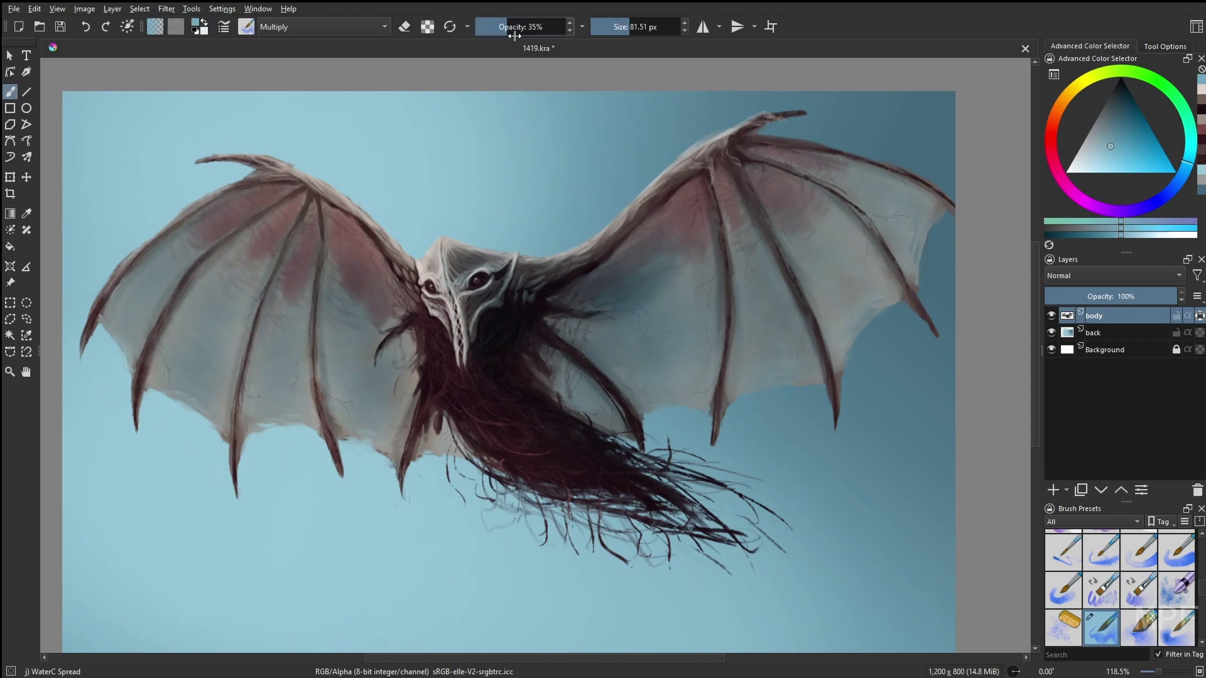
mouse_move(722, 176)
left_mouse_down()
mouse_move(747, 239)
mouse_move(792, 158)
mouse_move(822, 170)
left_mouse_up()
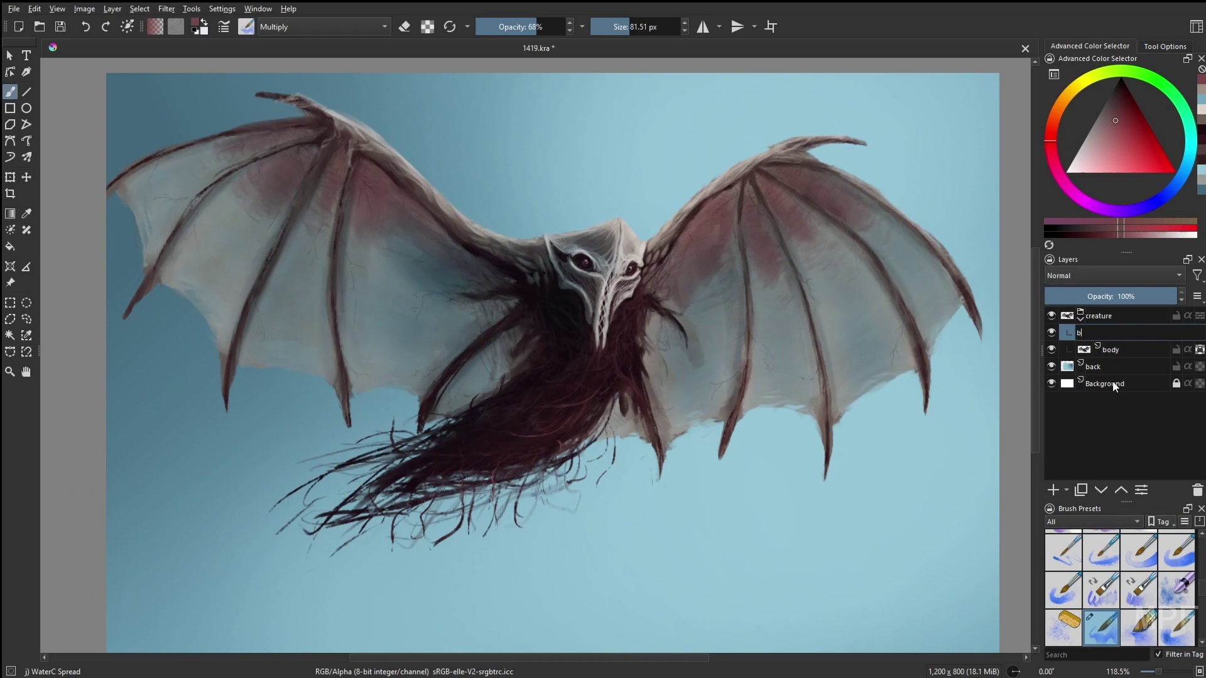
Paint a blue haze over the far wing and tail on the blue layer with the Airbrush Soft brush at 22% opacity.
right_click(758, 194)
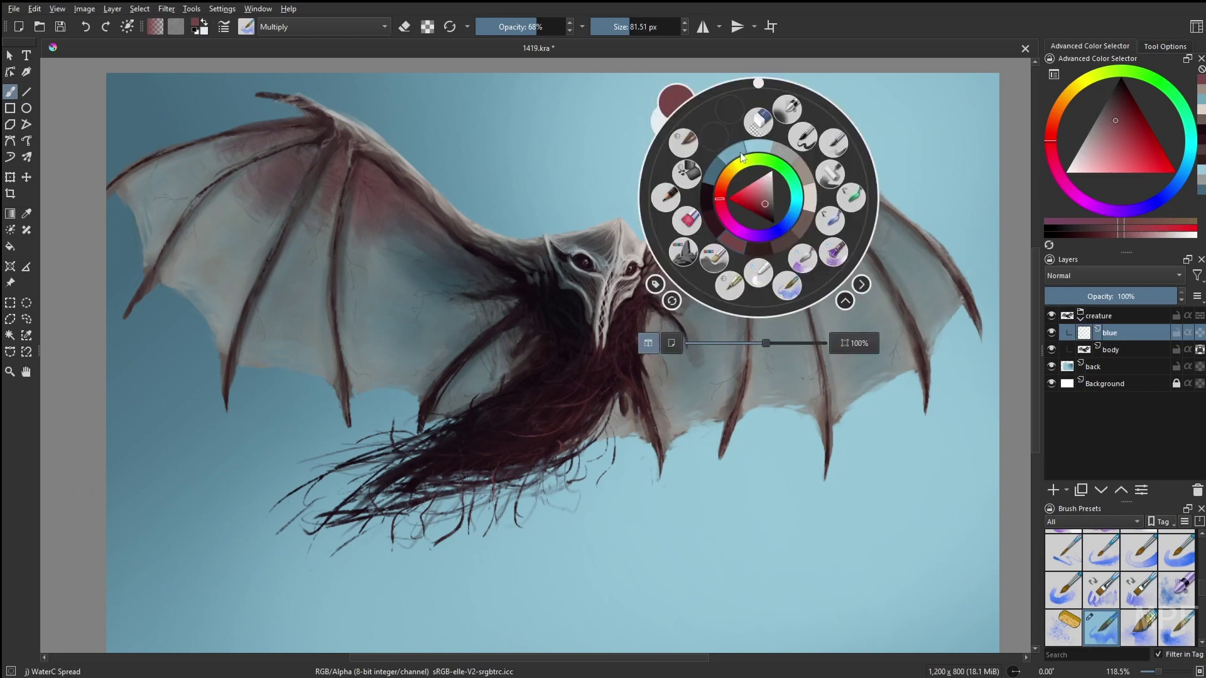
left_click(713, 125)
mouse_move(355, 498)
left_mouse_down()
mouse_move(479, 525)
mouse_move(808, 526)
mouse_move(930, 216)
mouse_move(649, 507)
left_mouse_up()
Add a Gaussian Blur mask to the body layer and adjust its coverage in white with the Airbrush Soft brush at 64% opacity.
left_click(166, 9)
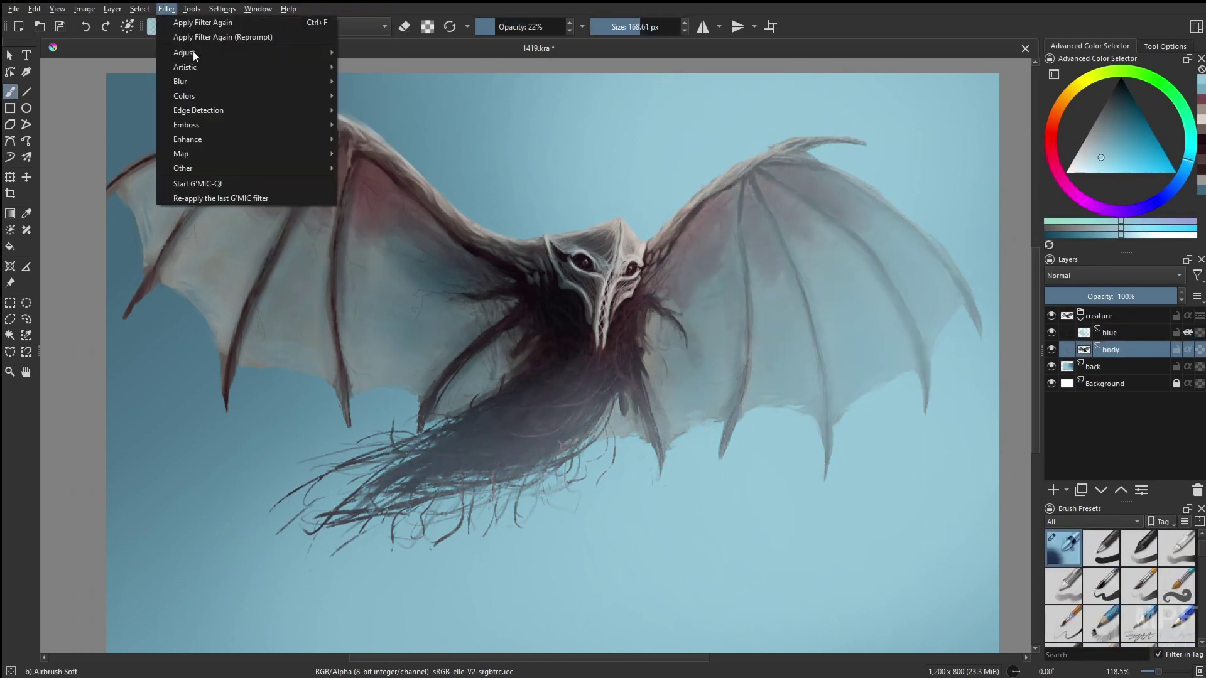
left_click(188, 81)
right_click(821, 431)
left_click(792, 402)
left_click_drag(433, 259, 538, 358)
key("slash")
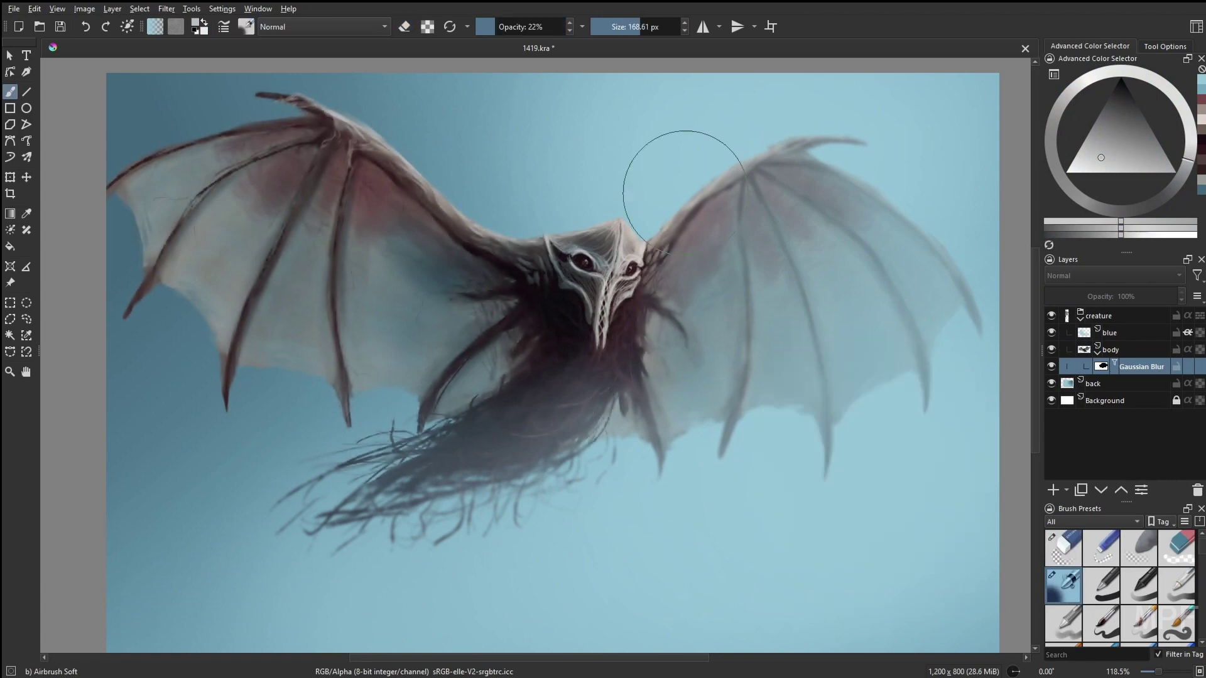
left_click(1074, 169)
key("o")
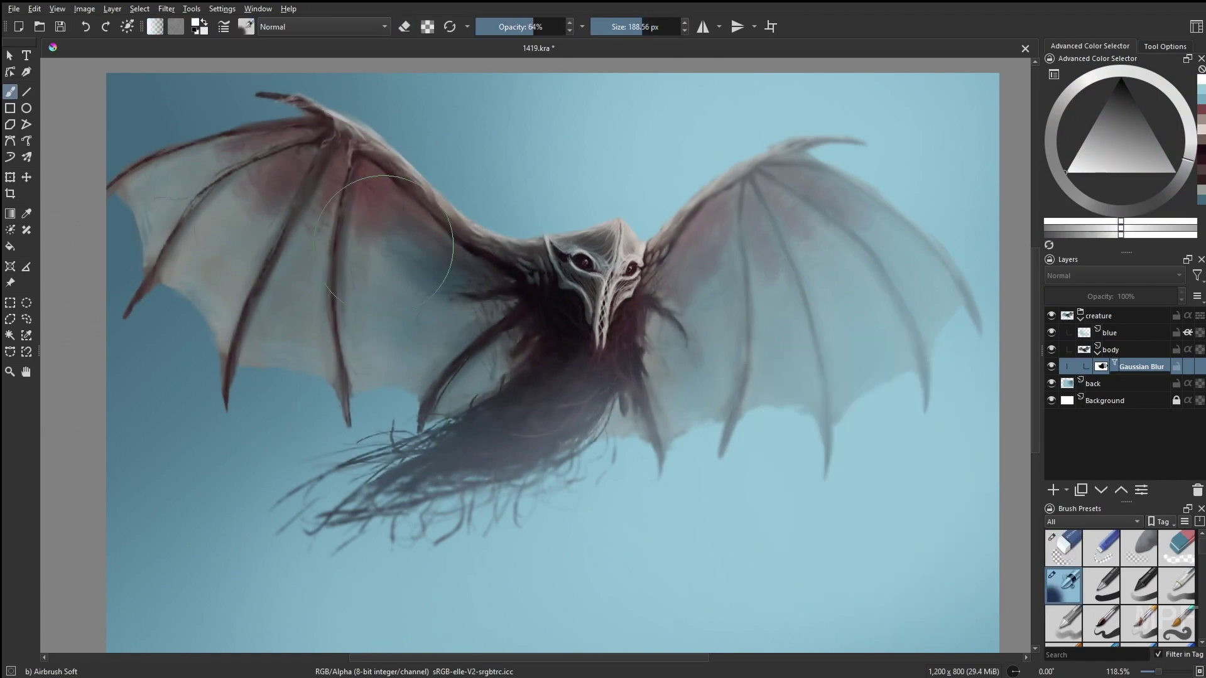
Fade the far wing's outer edges on the body layer with the Airbrush Soft brush in eraser mode at 362.91 px.
key("m")
left_click(1110, 350)
key("bracketright")
key("bracketright")
key("bracketright")
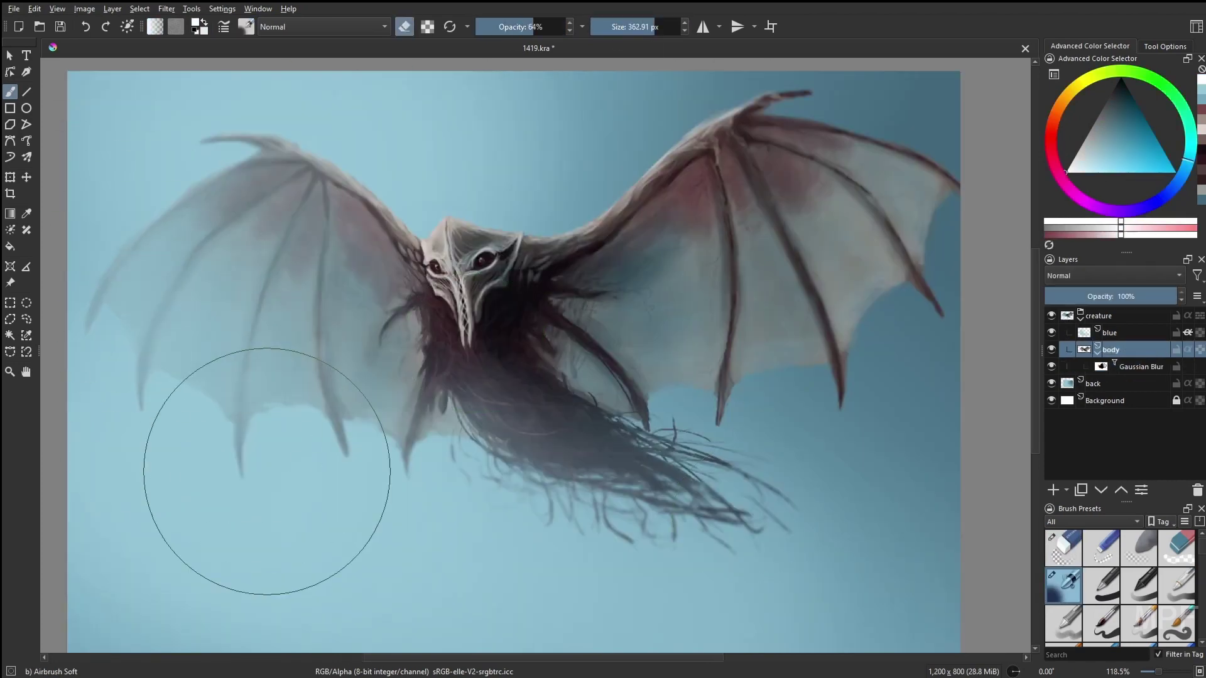
key("e")
Refine the near wing's finger bones in brown and grey with the Gamer Knife brush at 21.90 px and 100% opacity.
key("slash")
right_click(870, 408)
left_click(927, 404)
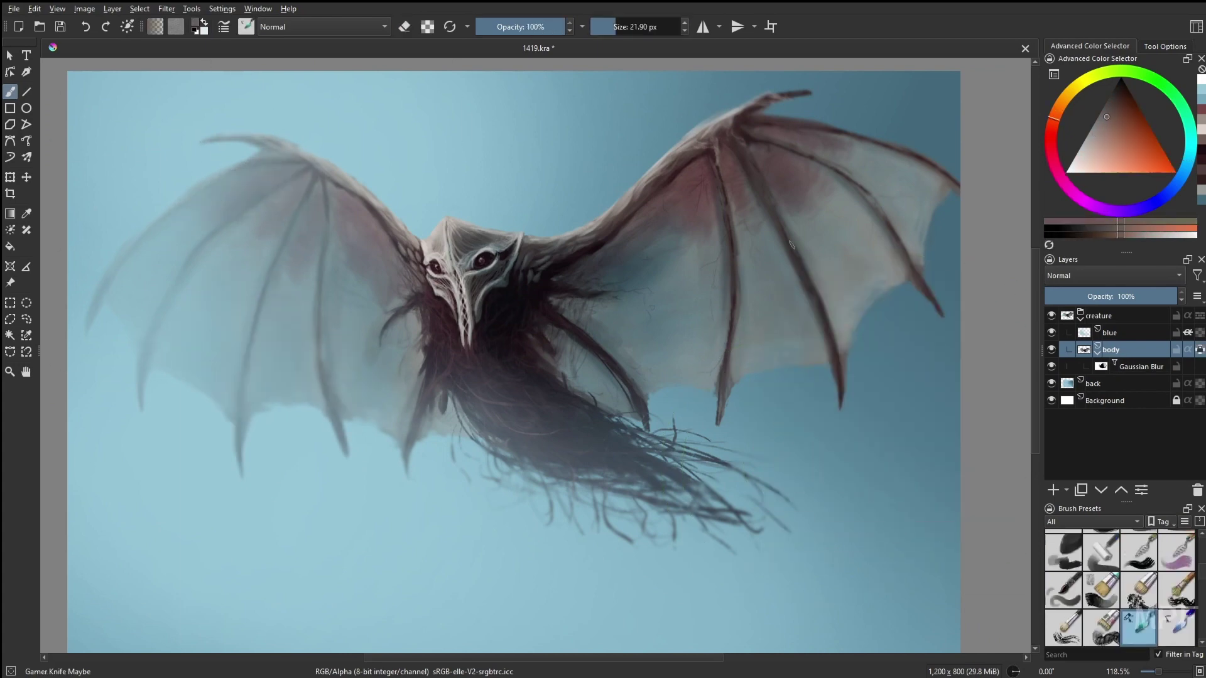
right_click(887, 351)
left_click(899, 282)
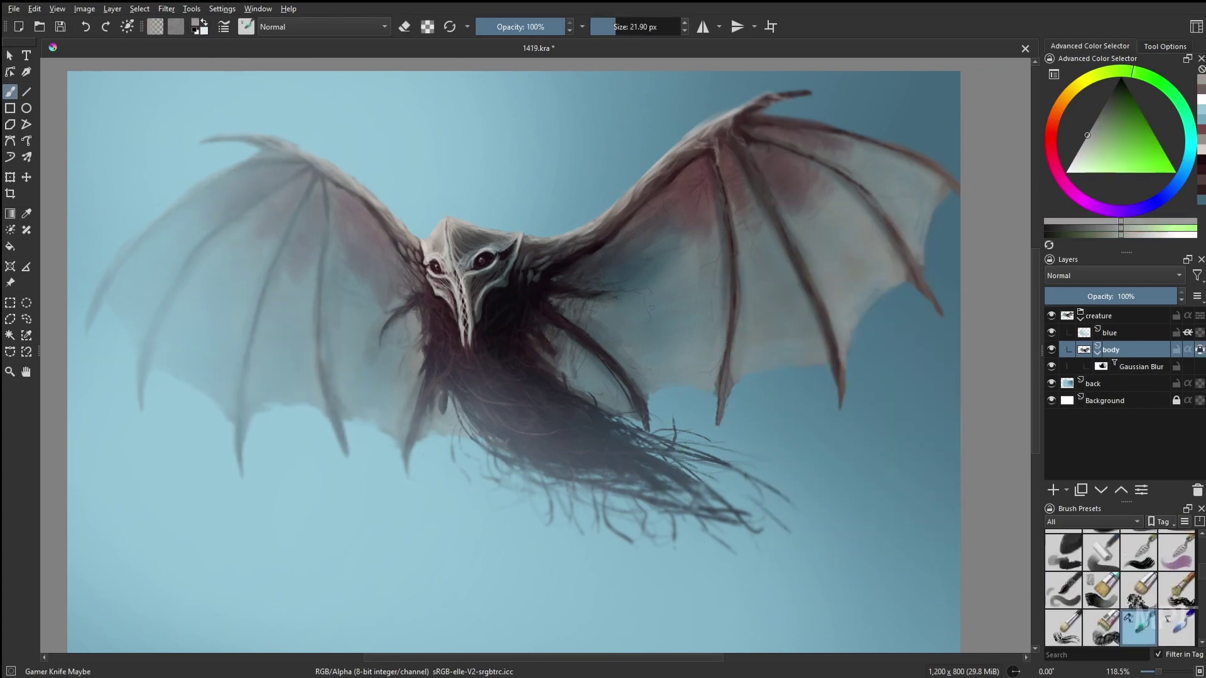
key("i")
key("i")
key("i")
Select the outer part of the near wing freehand and enlarge and reposition it with the Transform tool.
key("l")
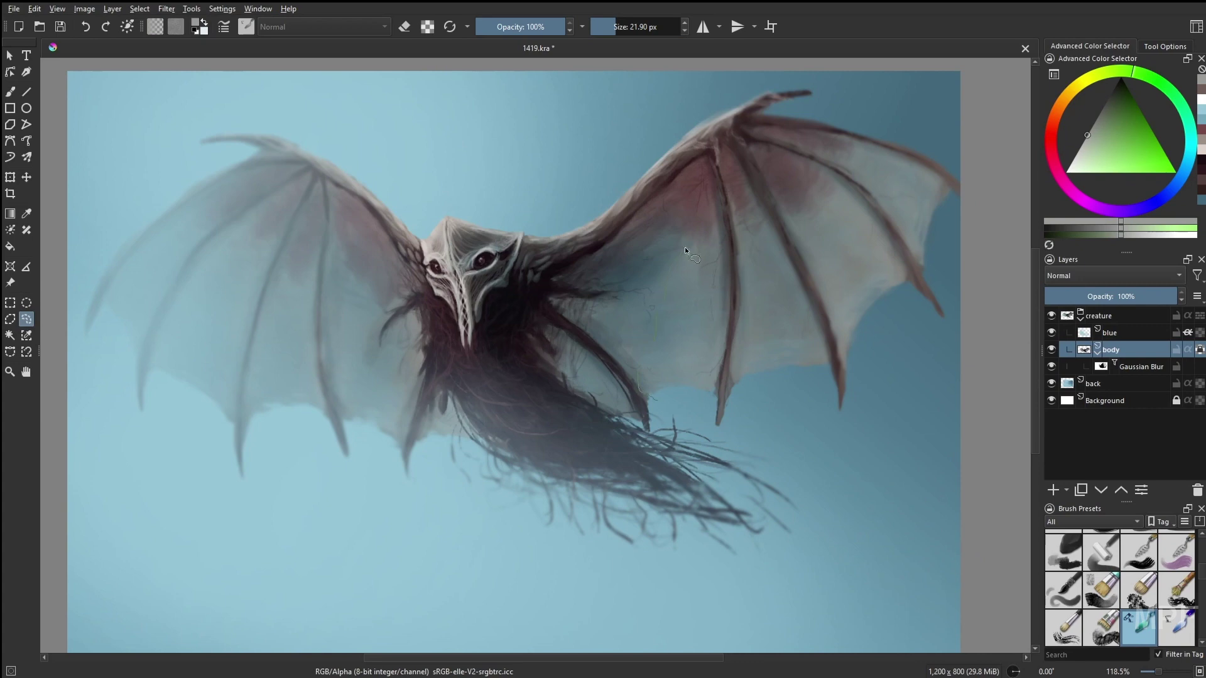
mouse_move(686, 251)
left_mouse_down()
mouse_move(955, 93)
mouse_move(634, 251)
left_mouse_up()
key("ctrl+t")
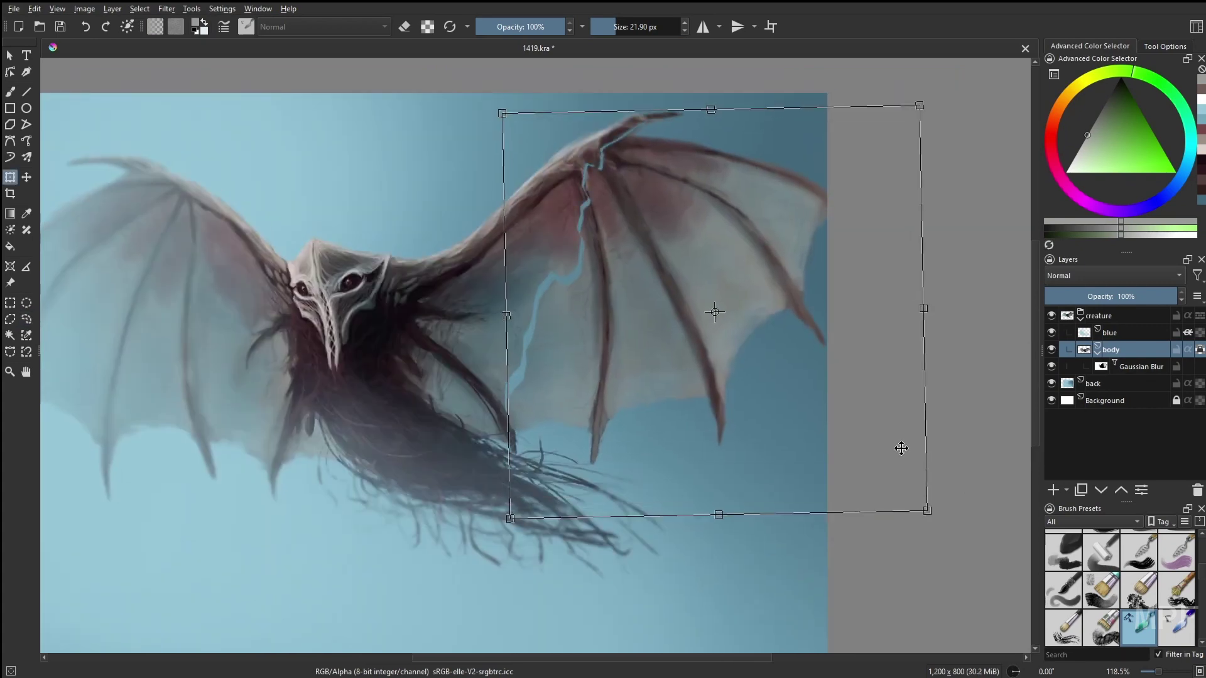
key("2")
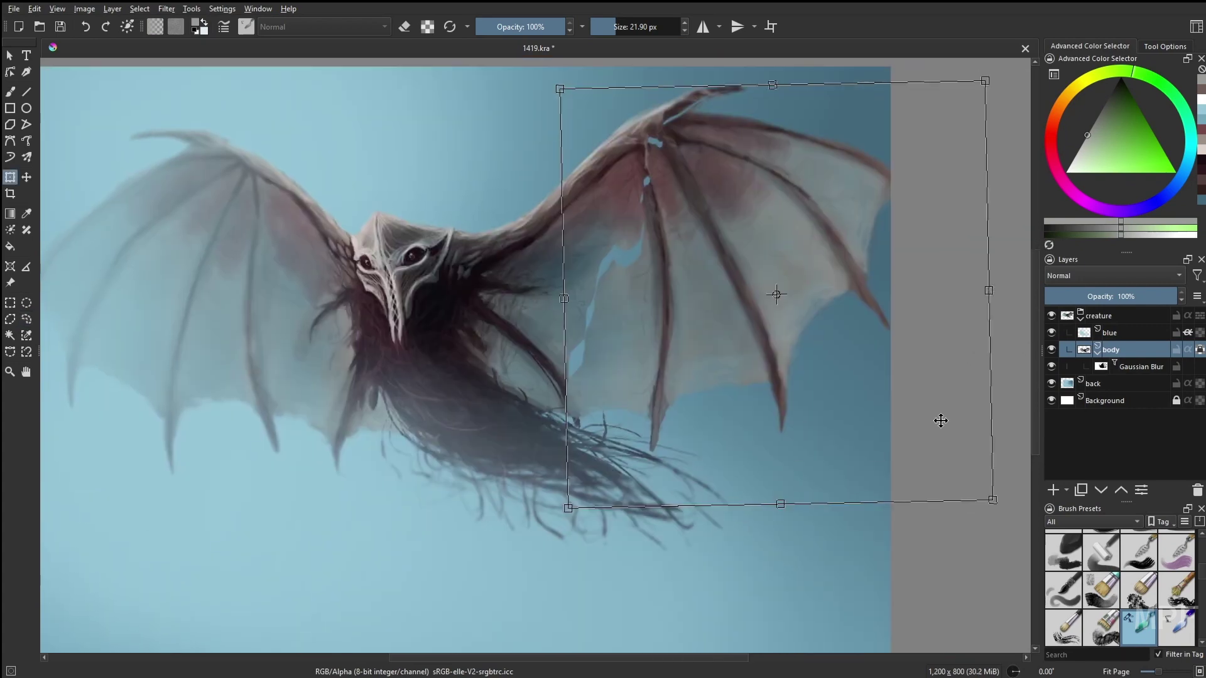
right_click(800, 424)
left_click(722, 367)
key("2")
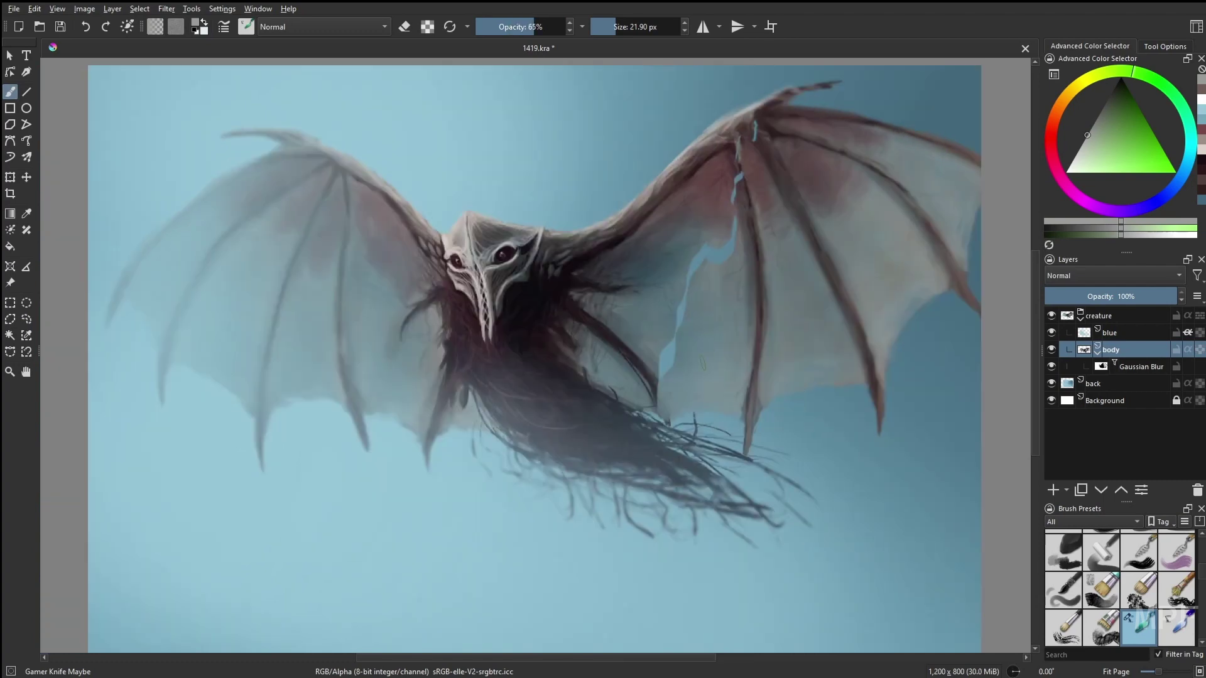
Fill the gap in the near wing's membrane with sampled wing tones using the Gamer Knife brush, with the blue layer hidden.
left_click(702, 364, "ctrl")
left_click(695, 239, "ctrl")
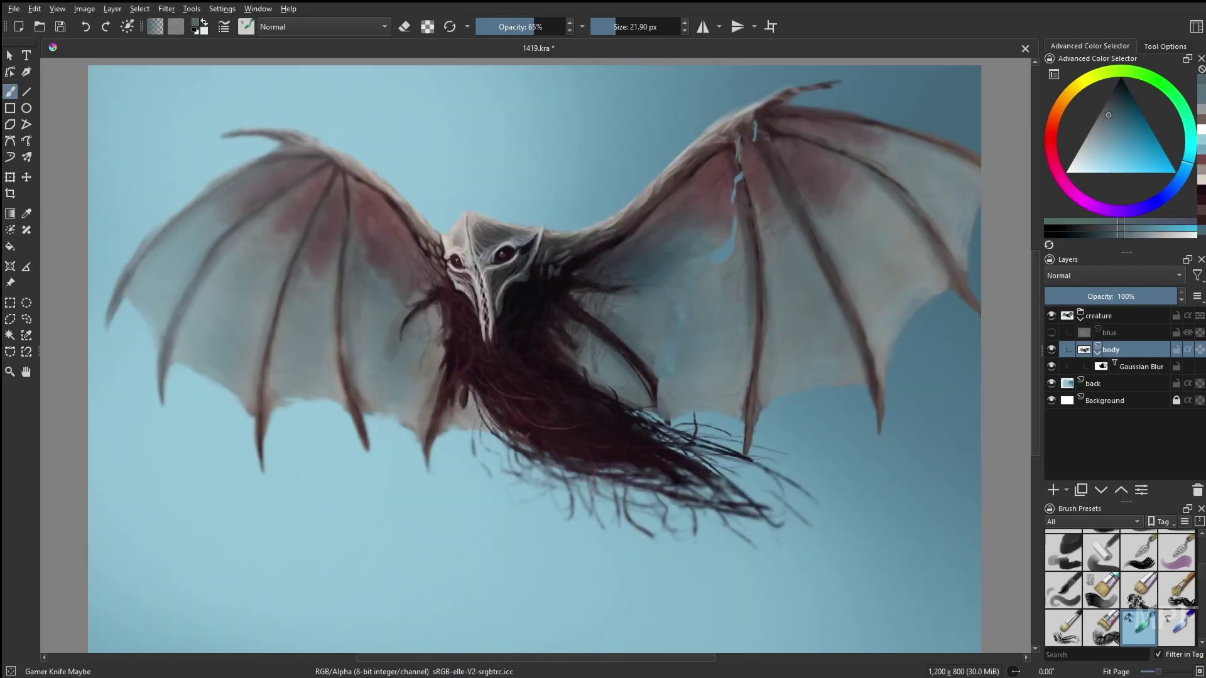
left_click(657, 396, "ctrl")
left_click(656, 396, "ctrl")
left_click(656, 396, "ctrl")
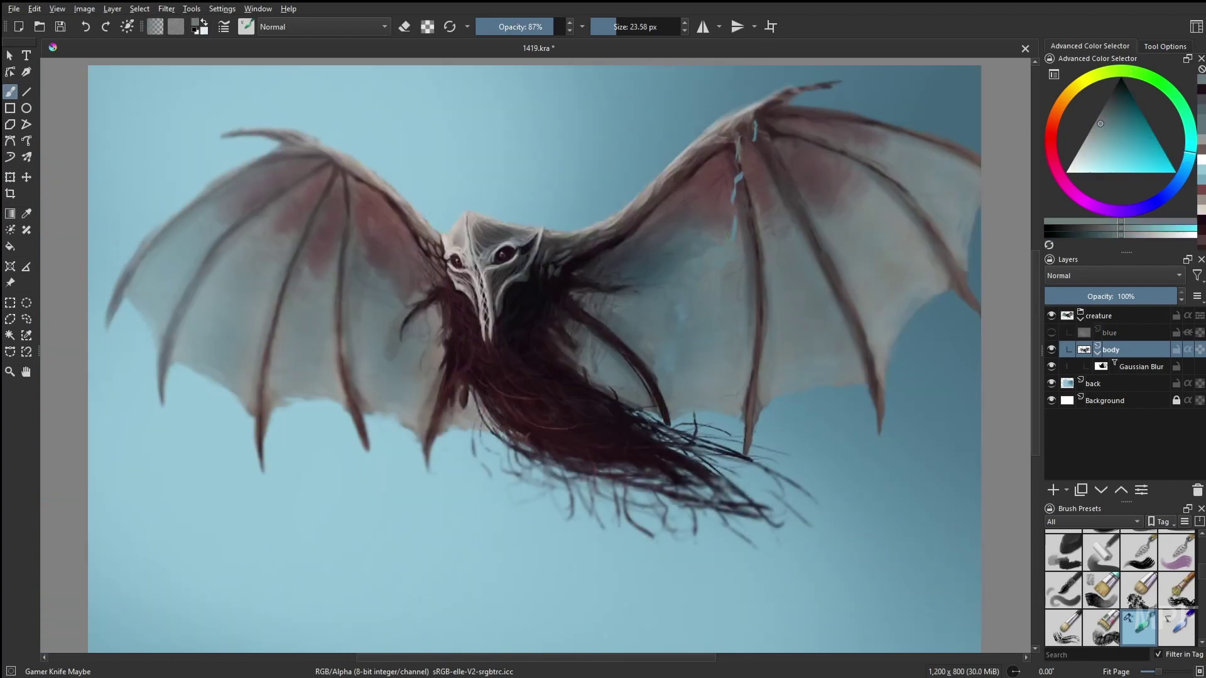
key("ctrl+z")
Repaint the near wing's joint and finger roots in dark red and grey with the Gamer Knife brush at 7 px.
left_click(795, 118, "ctrl")
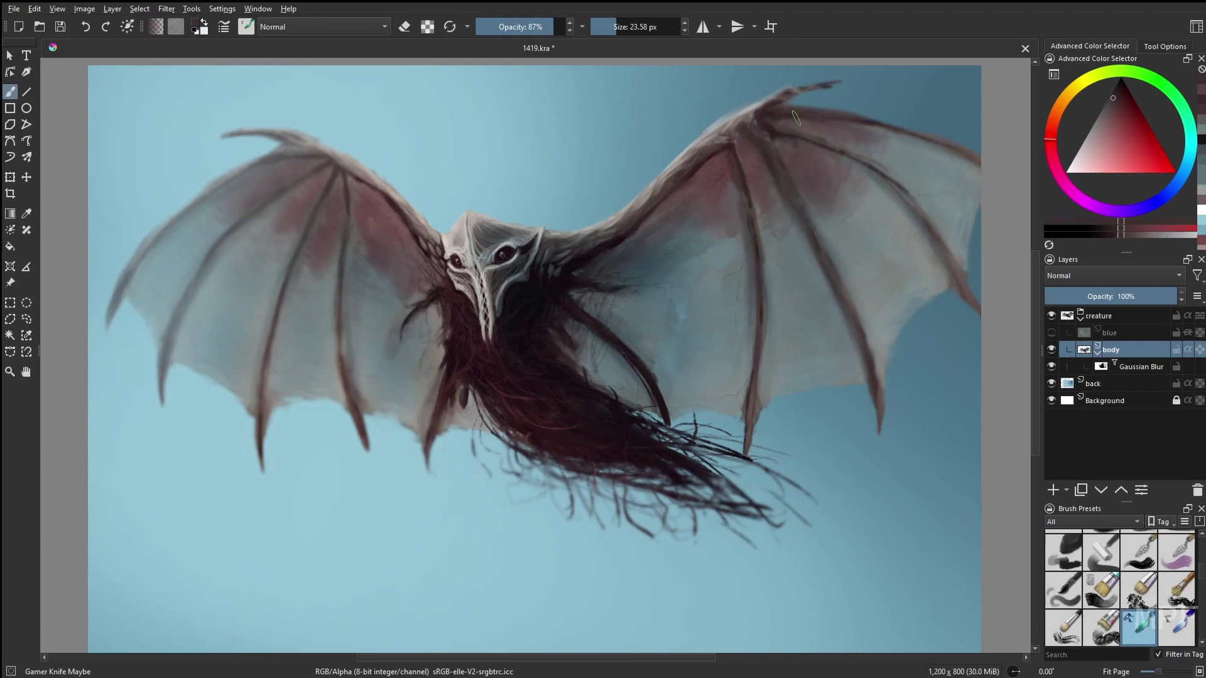
left_click_drag(795, 118, 738, 132)
key("x")
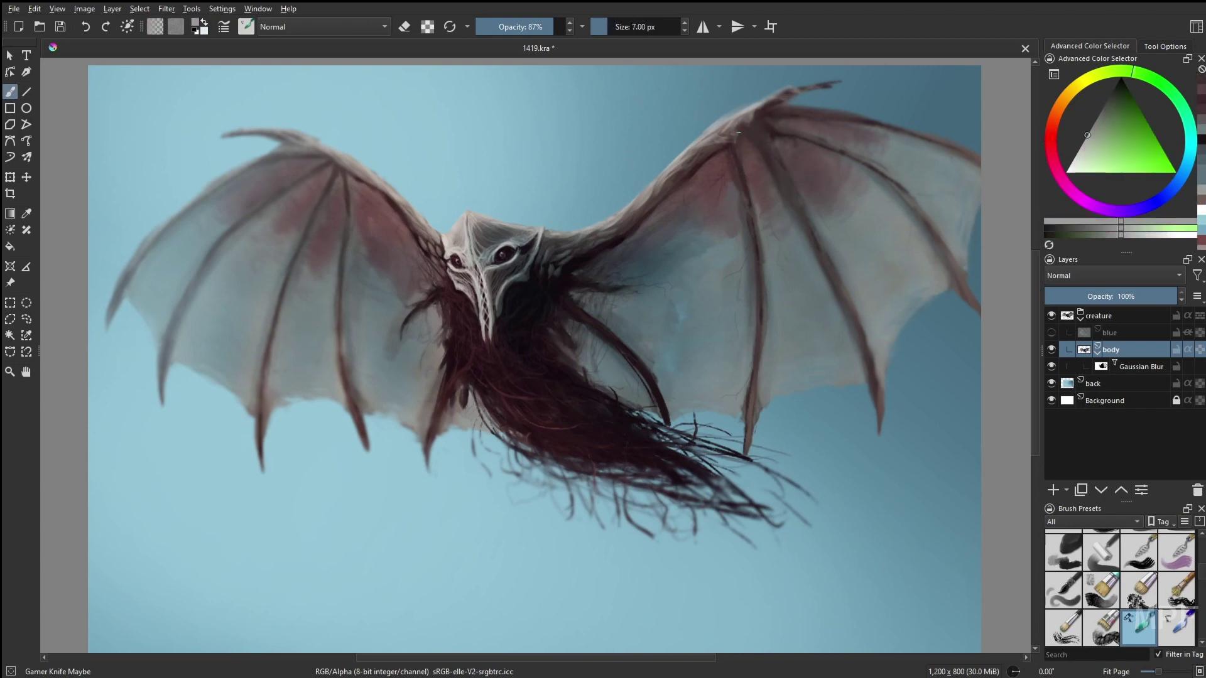
key("o")
key("m")
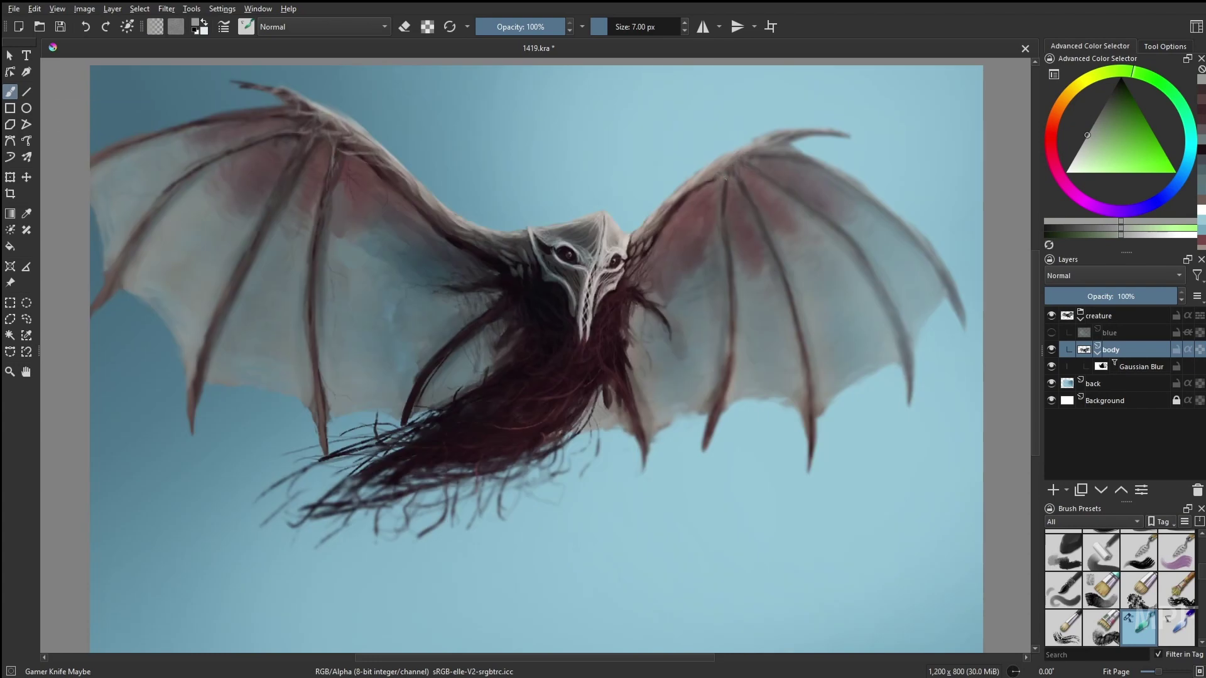
Paint near-black fur strands along the body beside the near wing's arm with the Gamer Knife brush at 11 px.
left_click(499, 309, "ctrl")
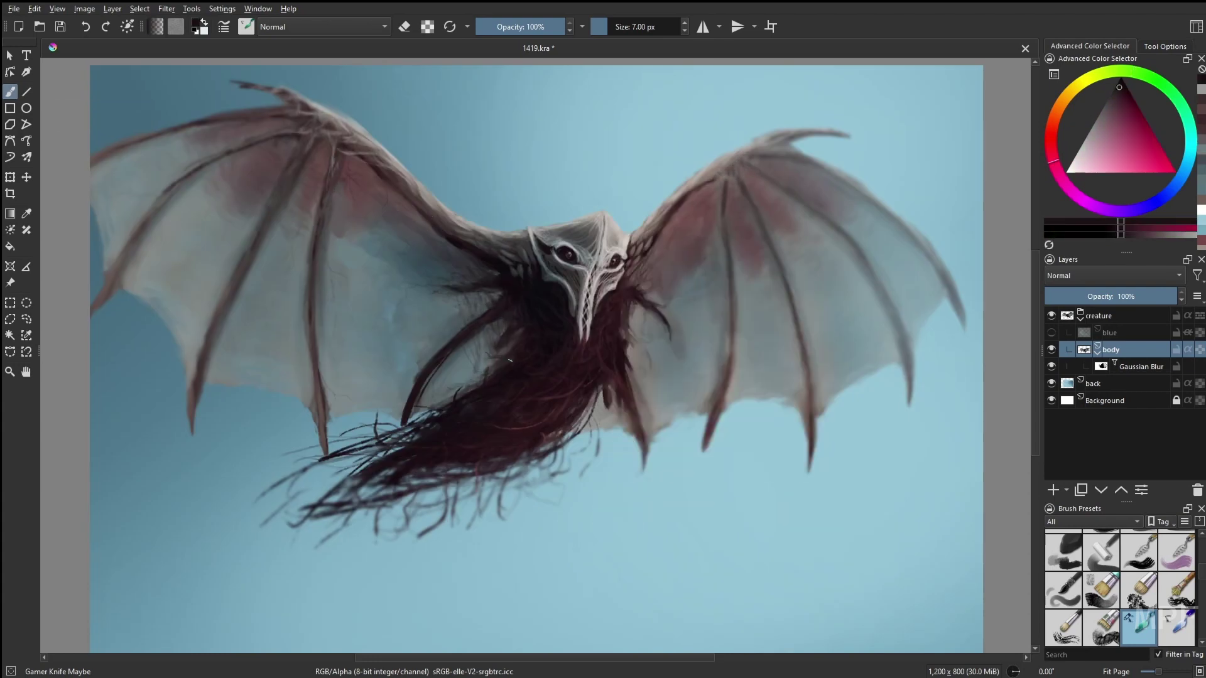
key("]")
key("]")
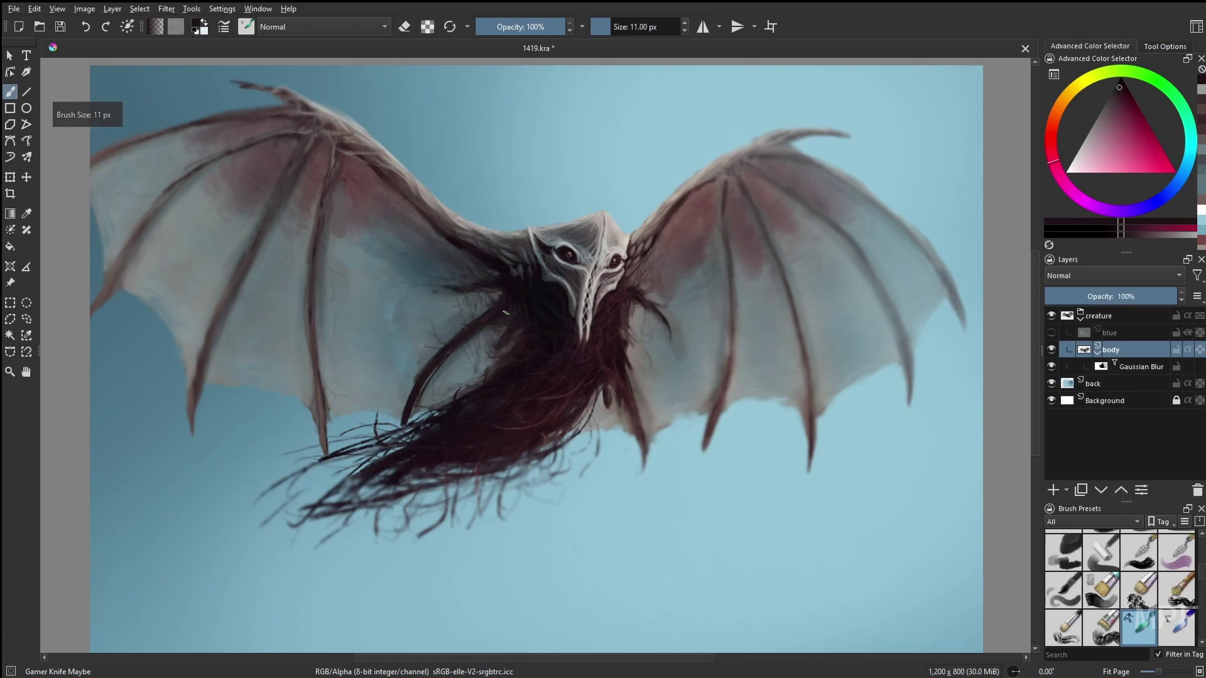
Highlight the lit side of the skull's crown in cream with the Gamer Knife brush at 13 px.
right_click(691, 392)
left_click_drag(1125, 252, 1125, 260)
key("m")
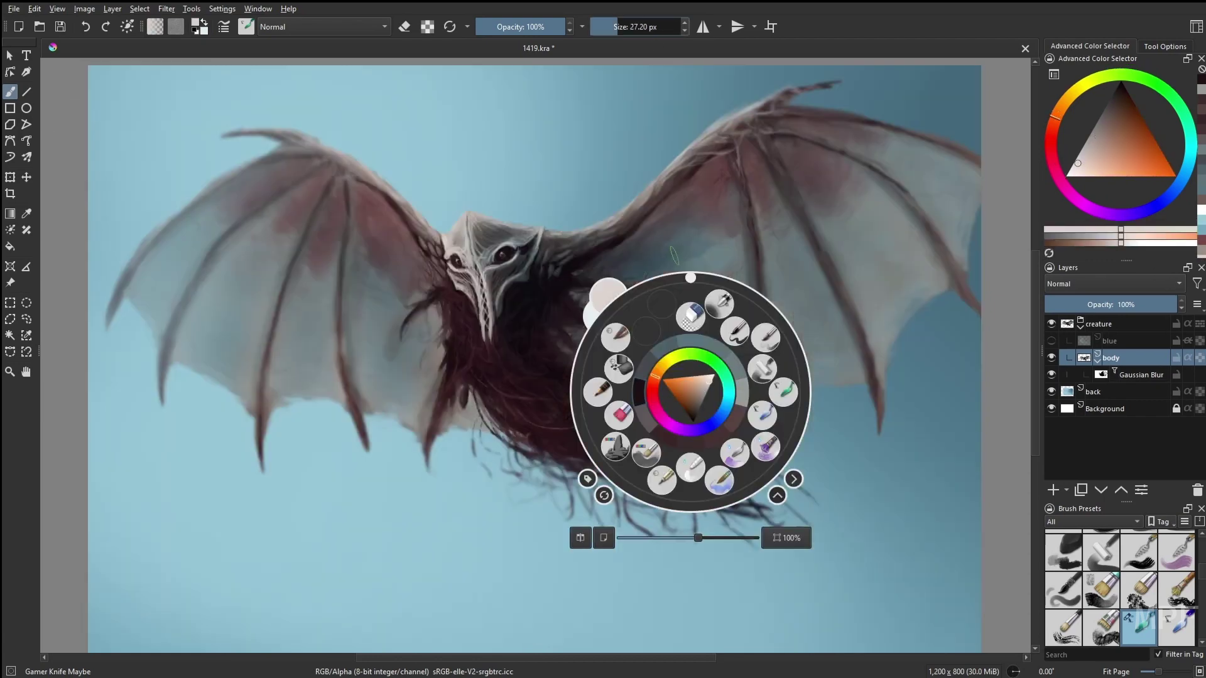
left_click(463, 223)
key("[")
key("[")
key("[")
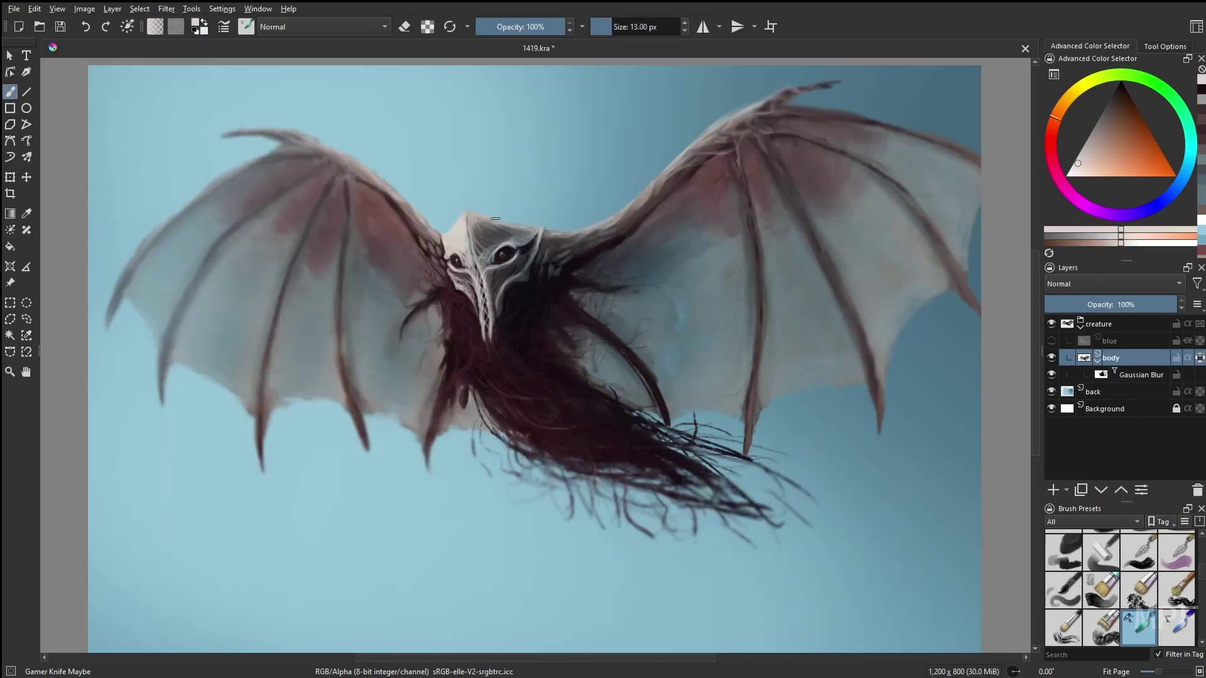
Shade the skull's side and the shoulder in grey-brown and near-black with the Gamer Knife brush at 9 and 7 px.
left_click(508, 217, "ctrl")
key("[")
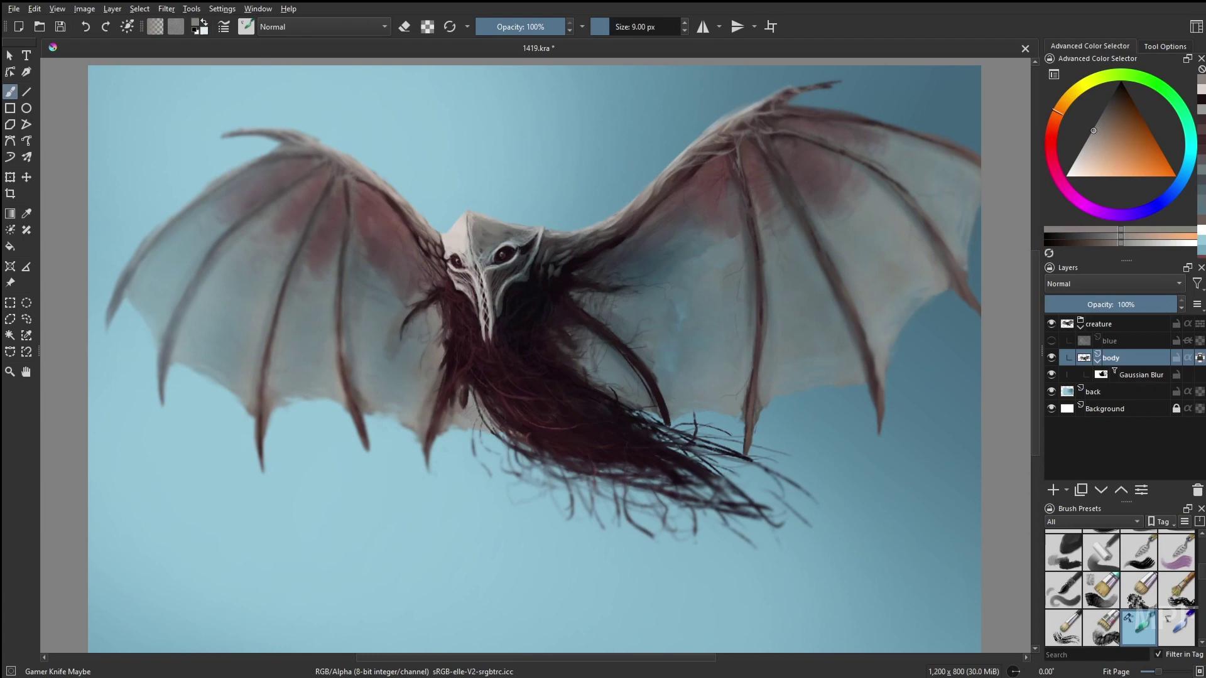
left_click(588, 248, "ctrl")
key("m")
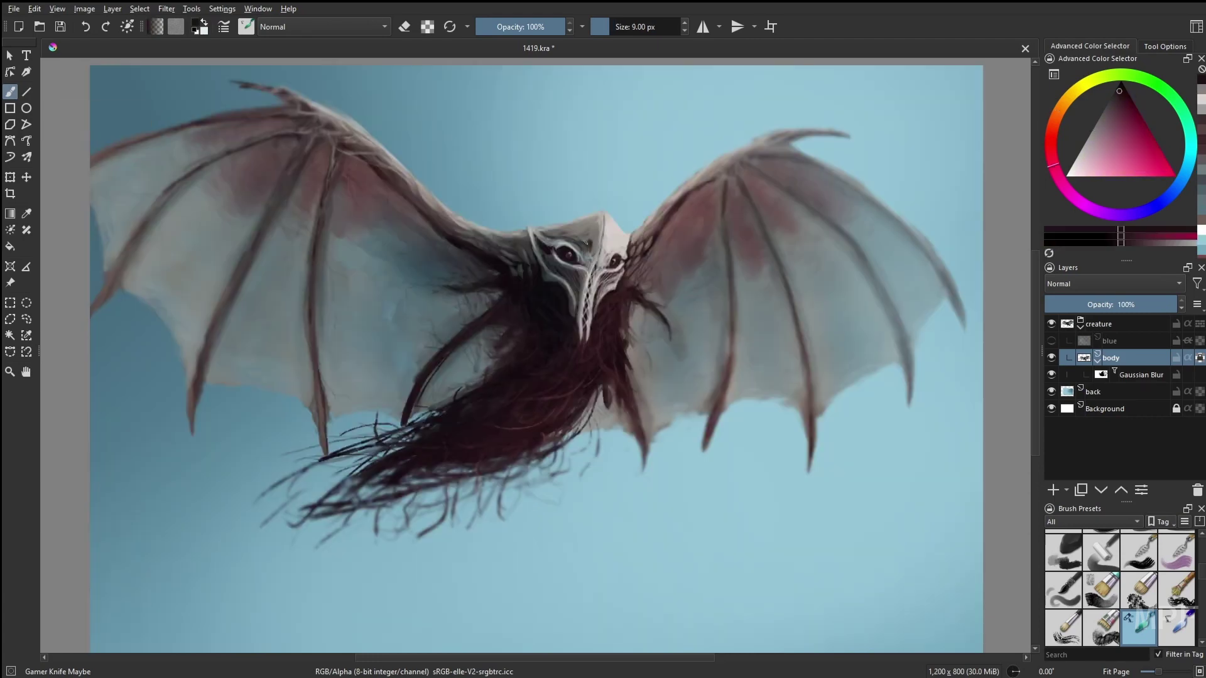
right_click(639, 275)
left_click(607, 258)
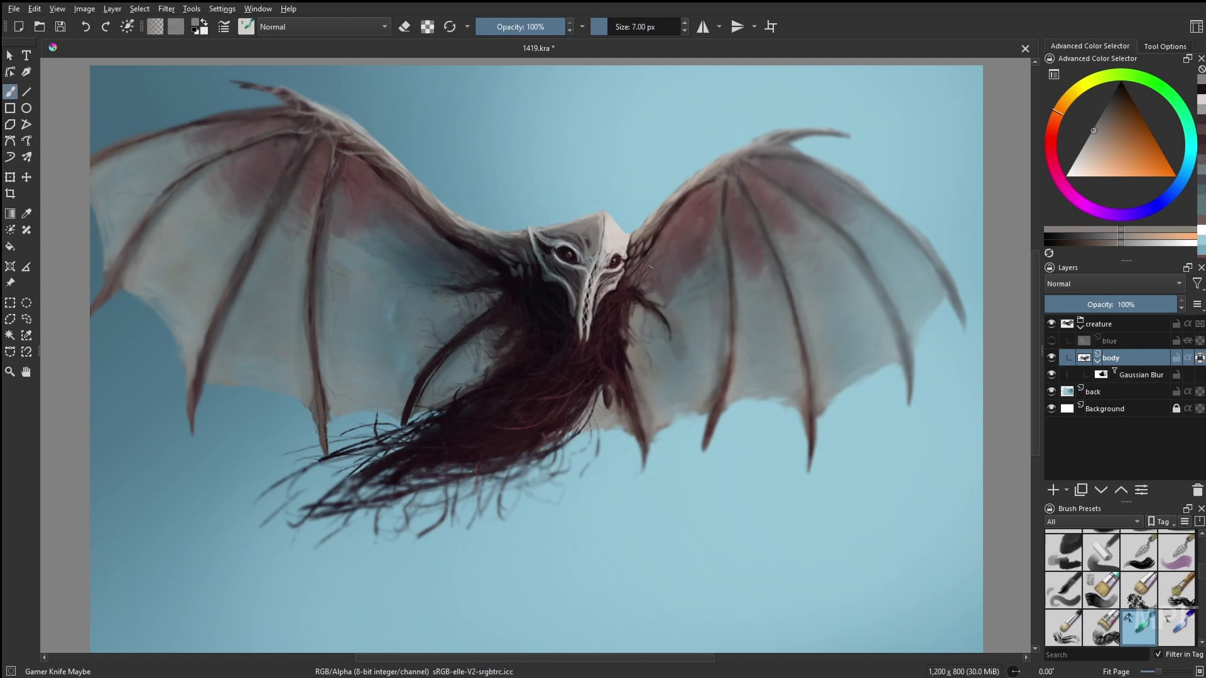
Draw fine near-black detail lines on the skull with the liner brush at 2 px and 55% opacity.
right_click(563, 394)
left_click(605, 301)
key("m")
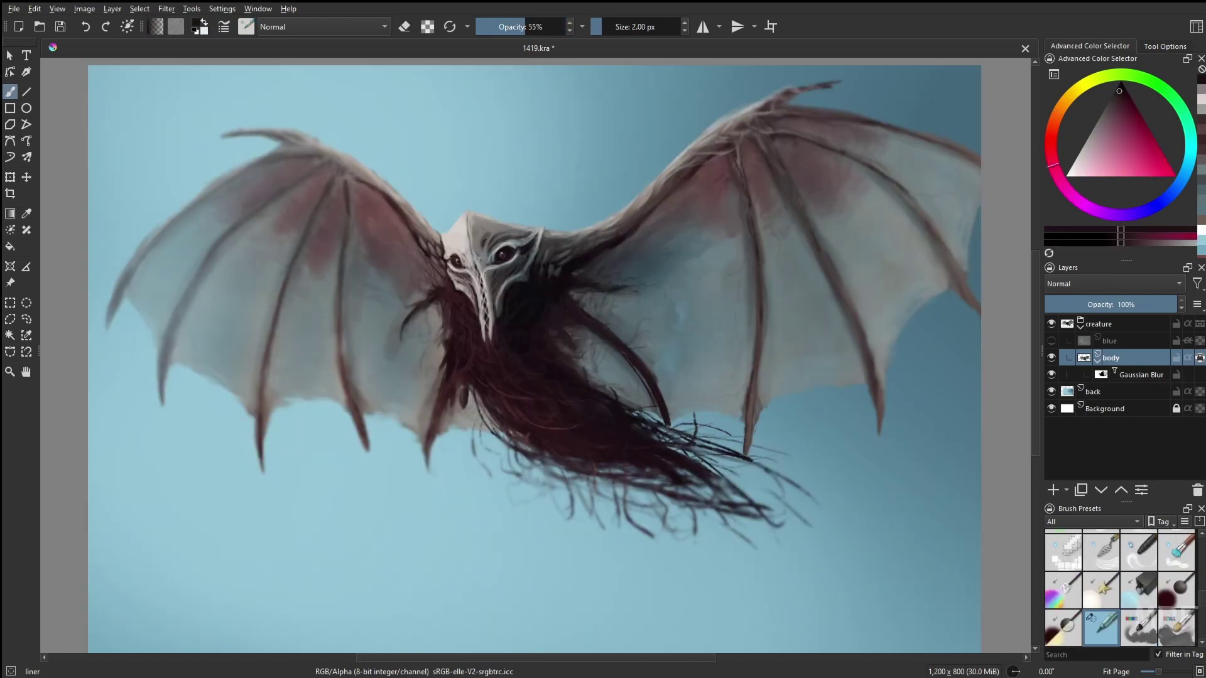
key("m")
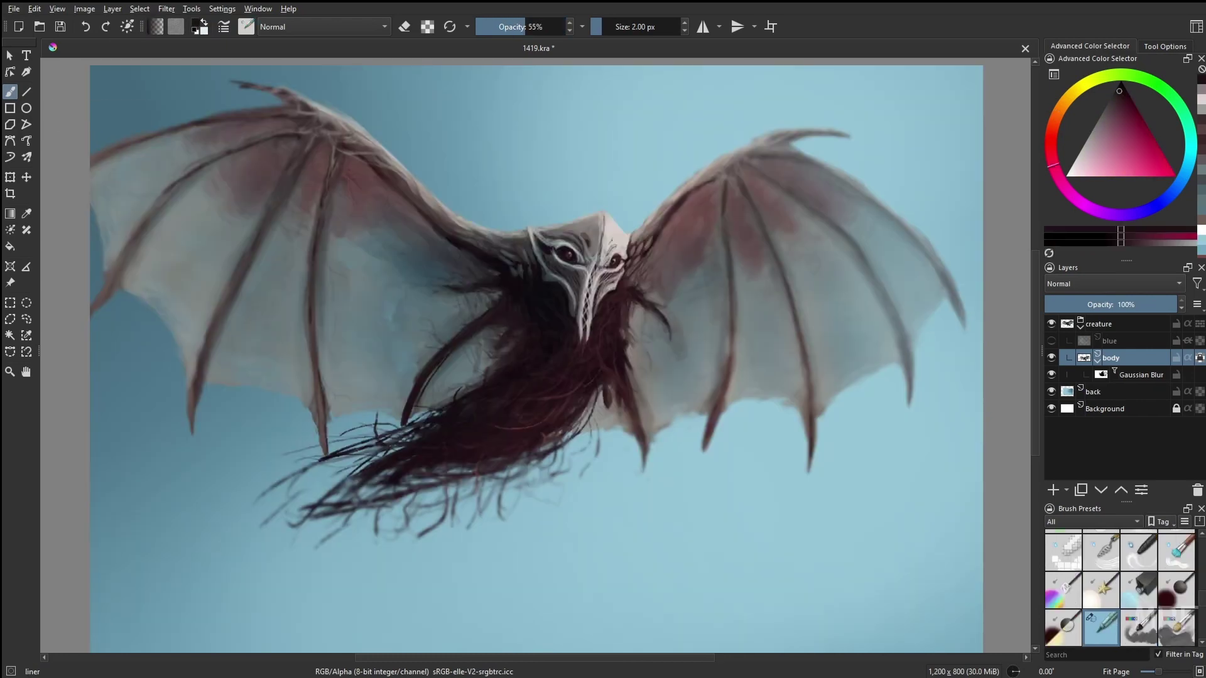
Refine the skull's brow and face in grey-brown and cream with the Gamer Knife brush at 7 px and 86% opacity.
key("slash")
right_click(676, 406)
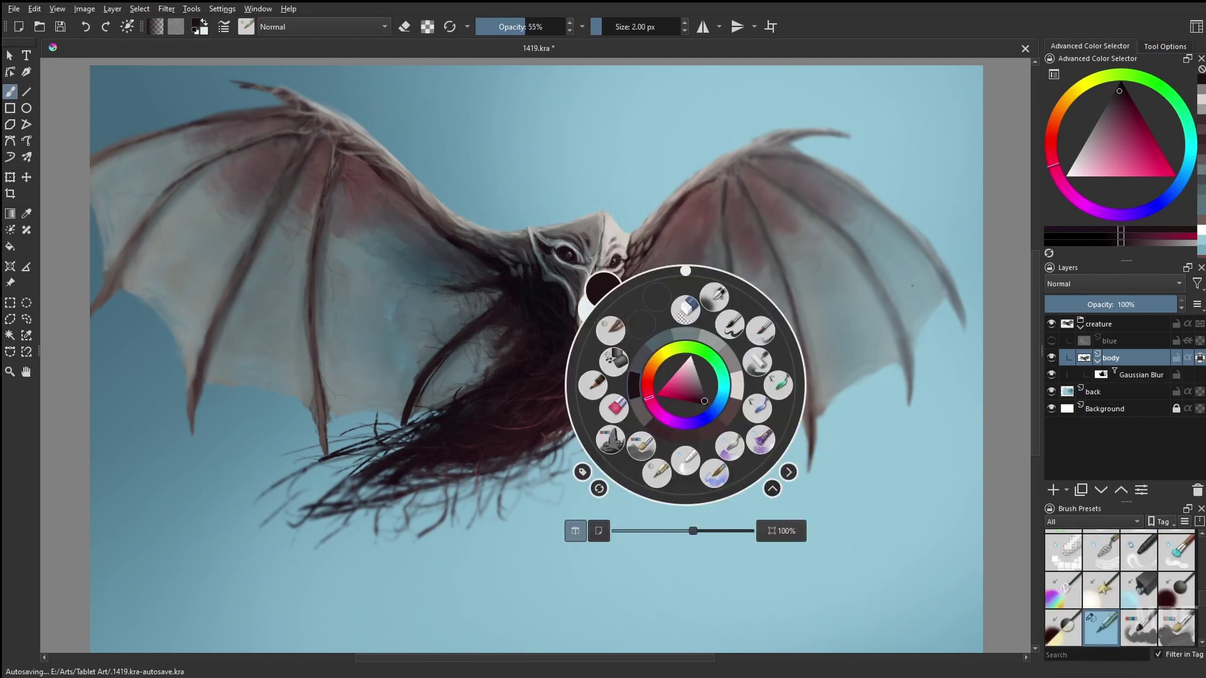
left_click(657, 400)
key("o")
key("bracketright")
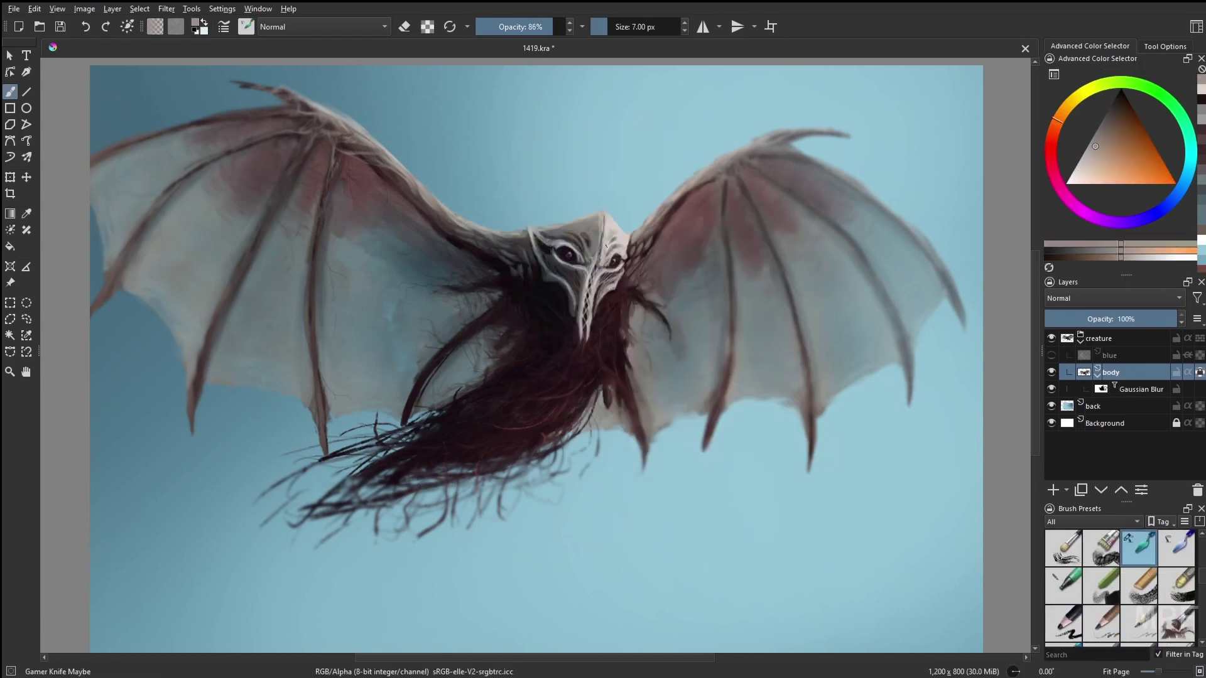
key("m")
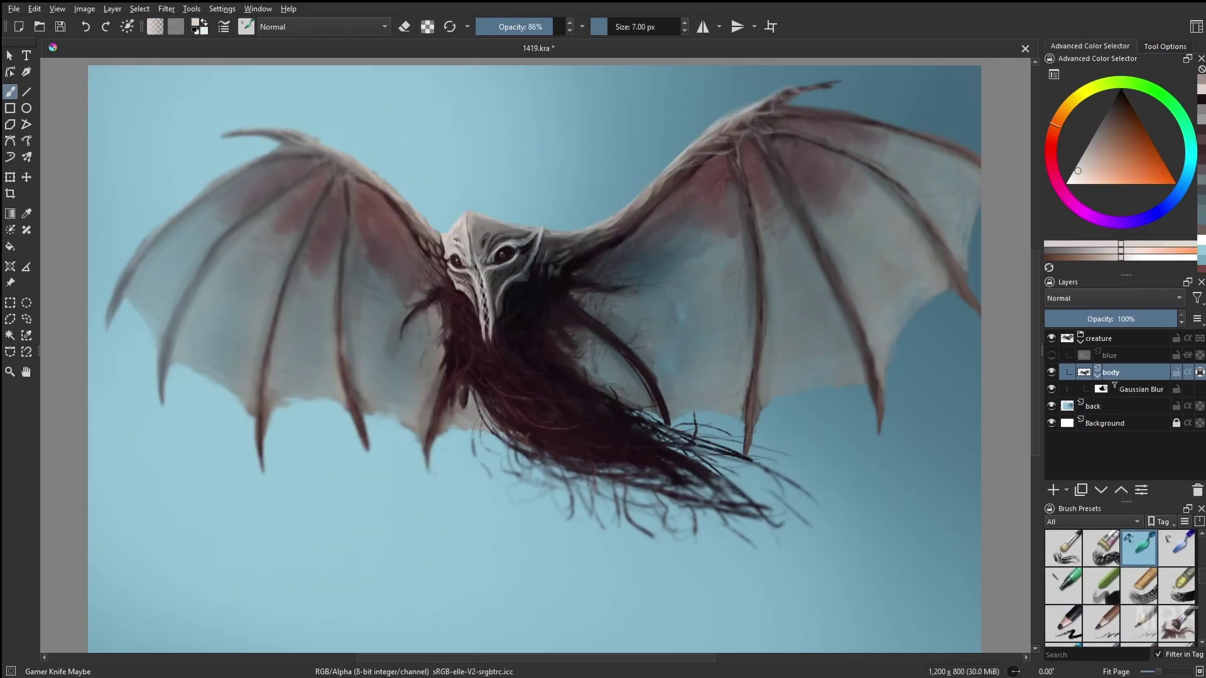
right_click(552, 337)
left_click(560, 264)
key("2")
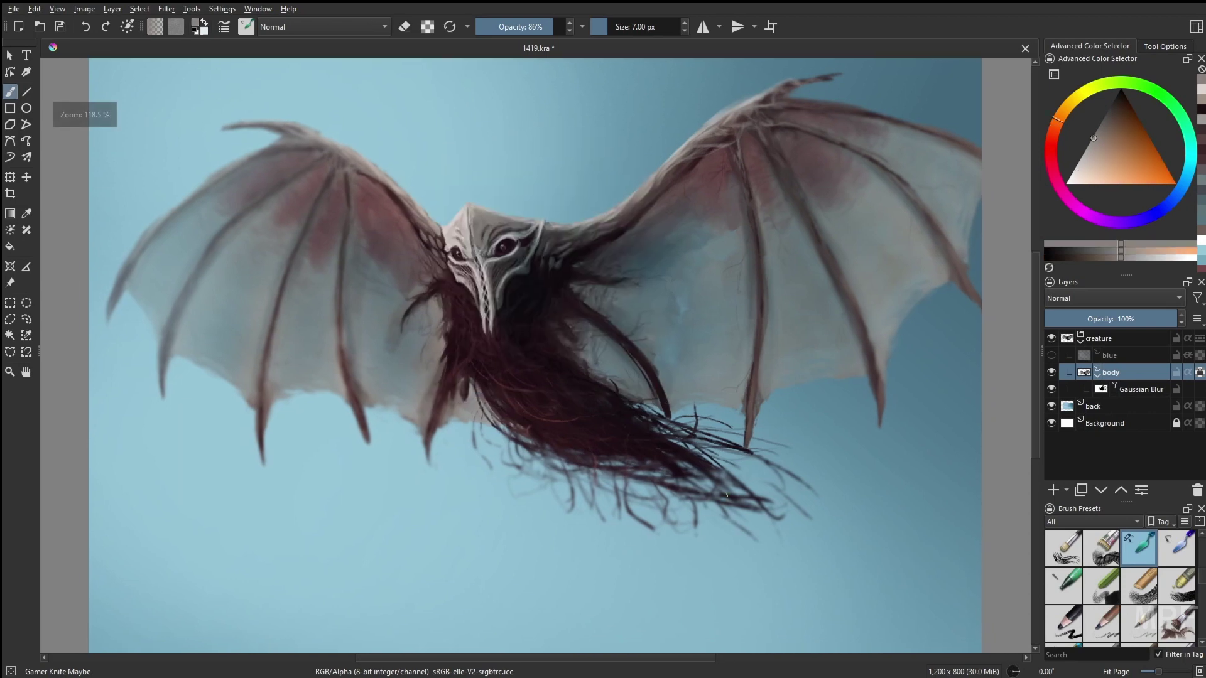
Show the blue layer and strengthen its haze over the far wing in pale cyan with the Airbrush Soft brush at 64% opacity.
left_click(1063, 547)
left_click(1051, 355)
left_click(1109, 355)
left_click(1083, 171)
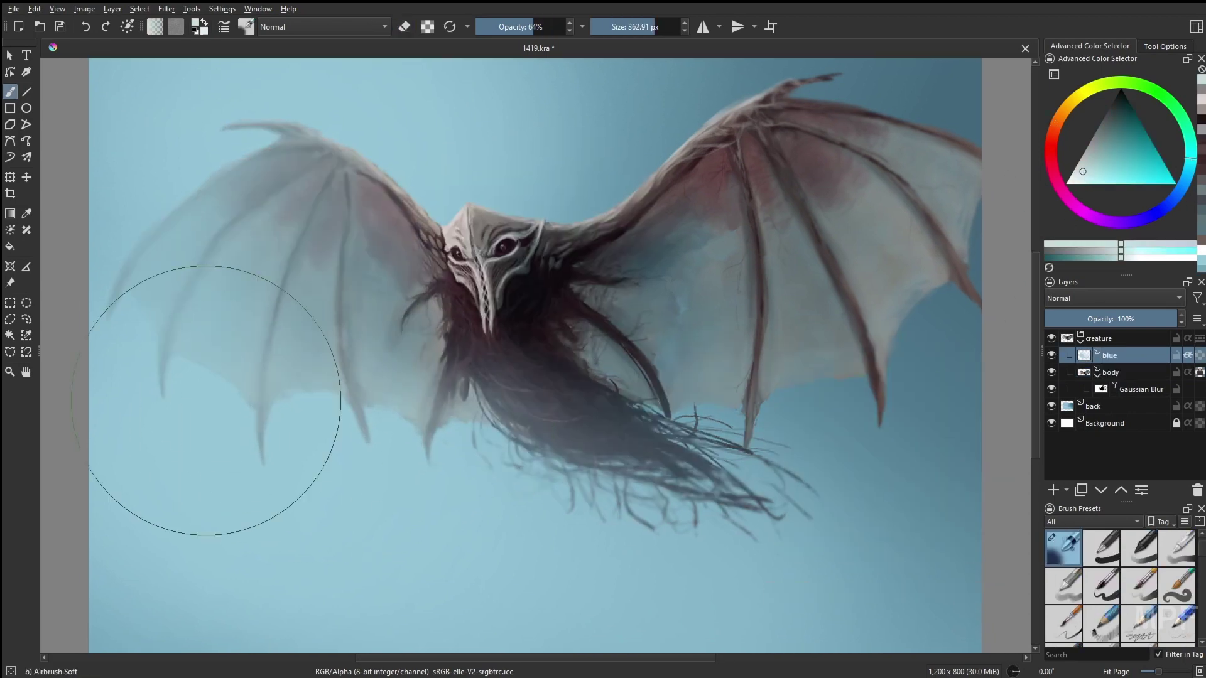
key("bracketleft")
key("bracketleft")
key("bracketleft")
key("bracketleft")
key("bracketleft")
key("bracketleft")
Select the back layer and paint a dark blue mountain in the canvas's lower-left corner with the Gamer Knife brush at 45% opacity.
key("Page_Down")
right_click(885, 487)
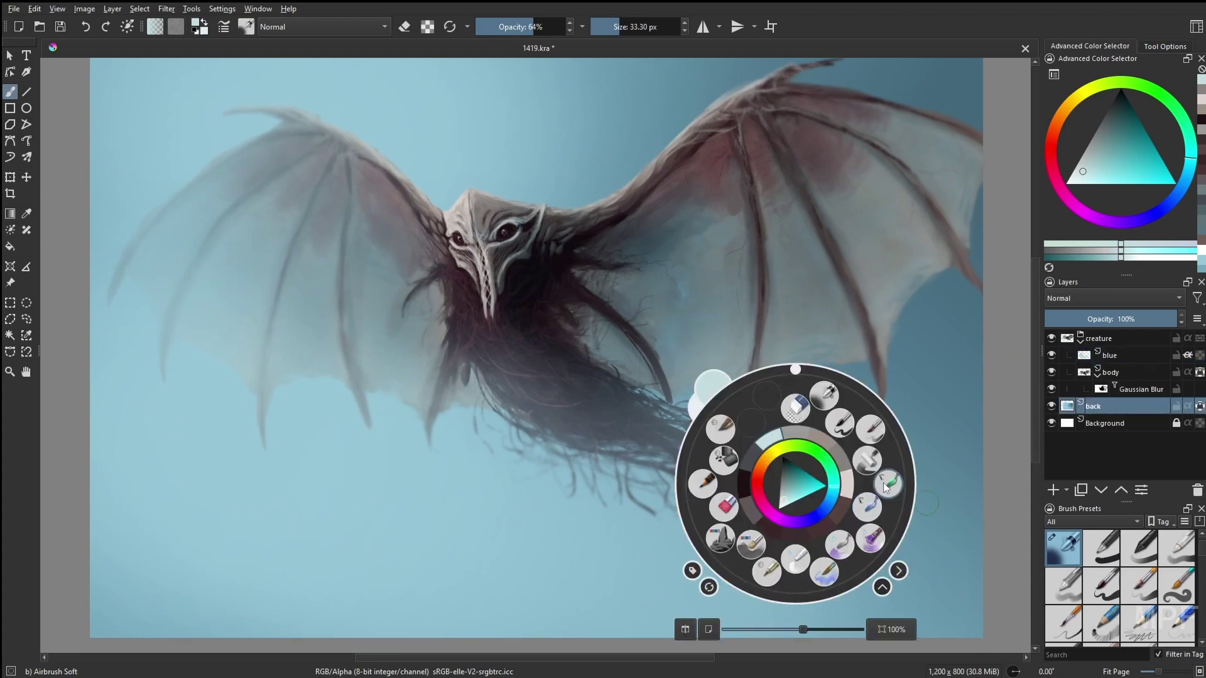
left_click(886, 487)
key("1")
left_click(1184, 181)
mouse_move(252, 439)
left_mouse_down()
mouse_move(182, 553)
mouse_move(302, 584)
left_mouse_up()
left_click_drag(189, 453, 333, 597)
key("bracketleft")
left_click_drag(252, 484, 327, 584)
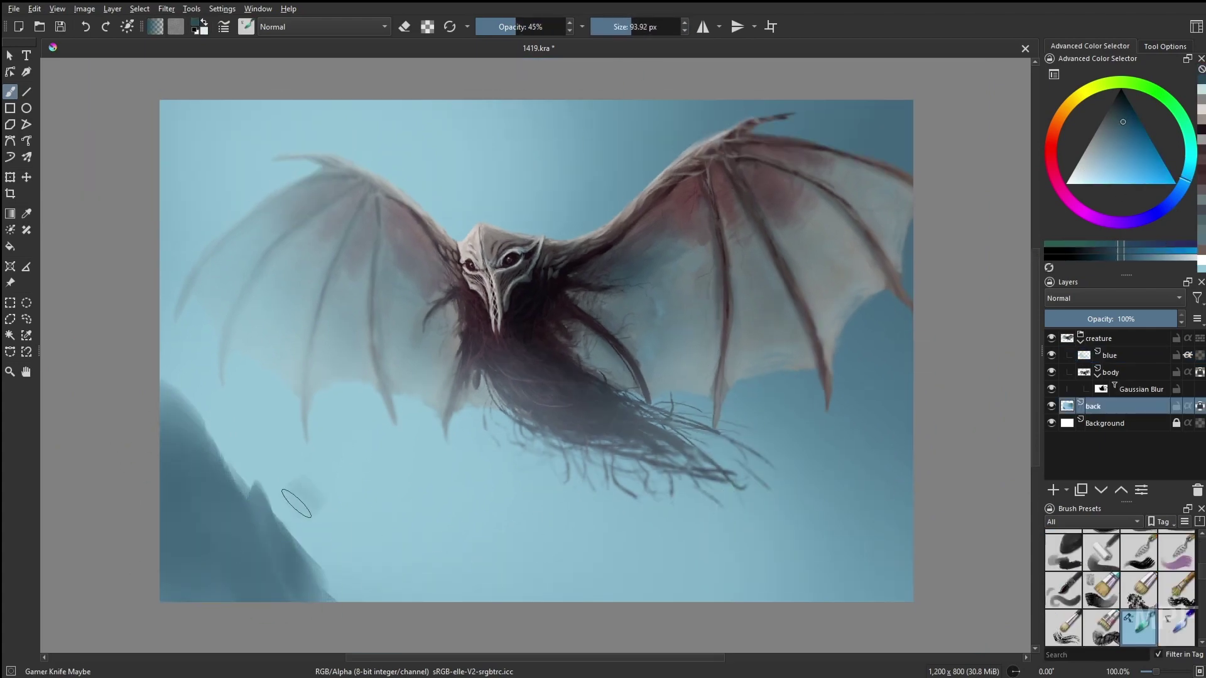
Paint fainter distant mountains along the bottom of the background with the Gamer Knife brush at 22% opacity and 59 px.
mouse_move(296, 504)
left_mouse_down()
mouse_move(371, 560)
mouse_move(368, 540)
mouse_move(404, 511)
left_mouse_up()
key("i")
key("i")
key("bracketleft")
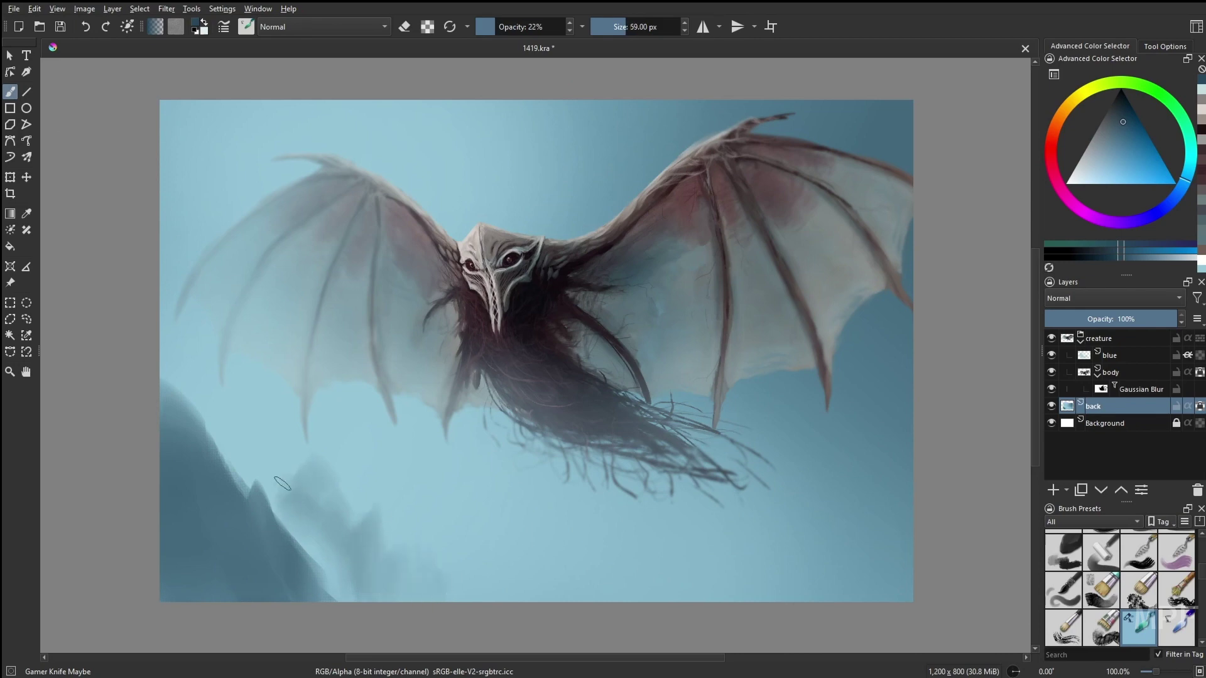
mouse_move(546, 559)
left_mouse_down()
mouse_move(590, 544)
mouse_move(583, 587)
mouse_move(697, 528)
left_mouse_up()
mouse_move(653, 587)
left_mouse_down()
mouse_move(574, 552)
mouse_move(525, 565)
left_mouse_up()
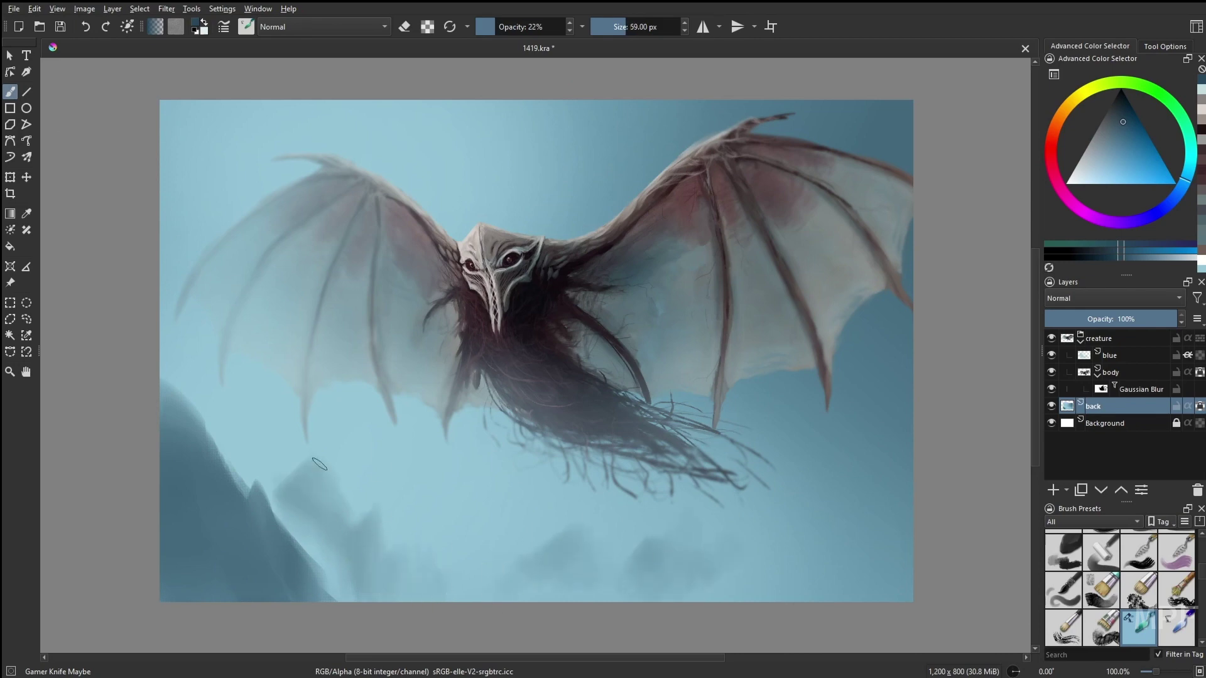
Define the ridges of the distant peaks beneath the far wing in dark blue, working in normal and mirrored view.
left_click_drag(319, 464, 280, 502)
key("m")
left_click_drag(729, 465, 637, 576)
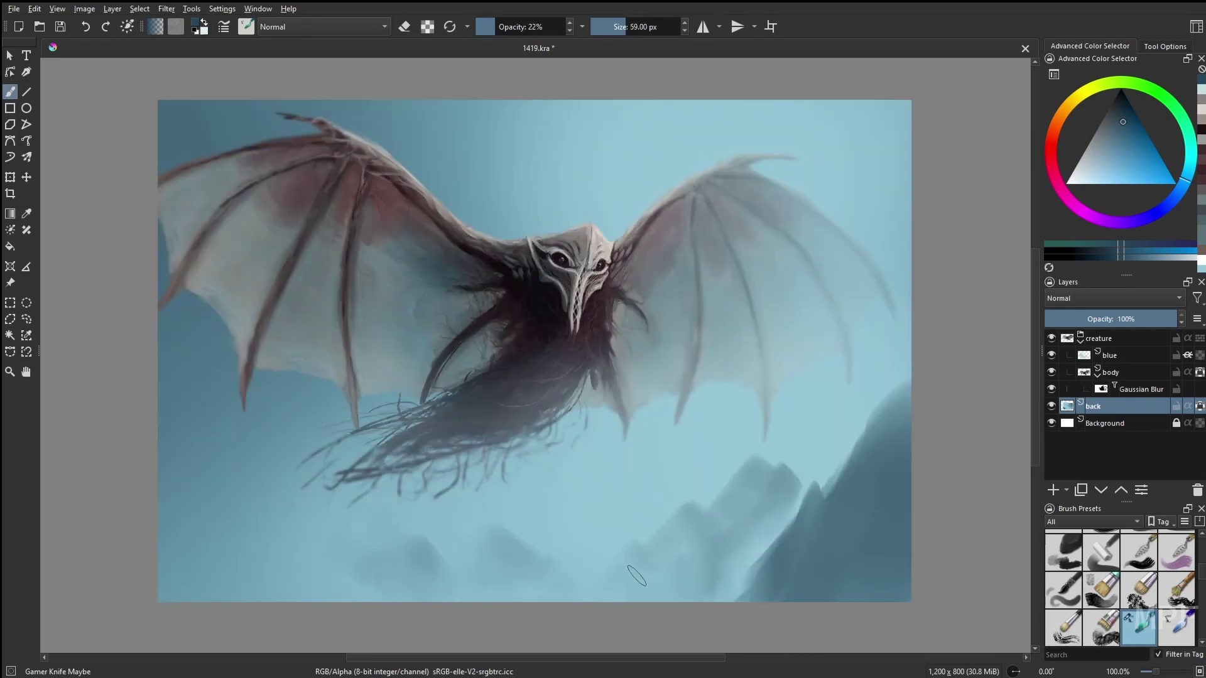
left_click_drag(709, 506, 759, 478)
key("m")
Build up a hazy dark blue mountain mass beneath the near wing at 22% opacity with brush sizes of 169 and 60 px.
left_click_drag(773, 584, 829, 477)
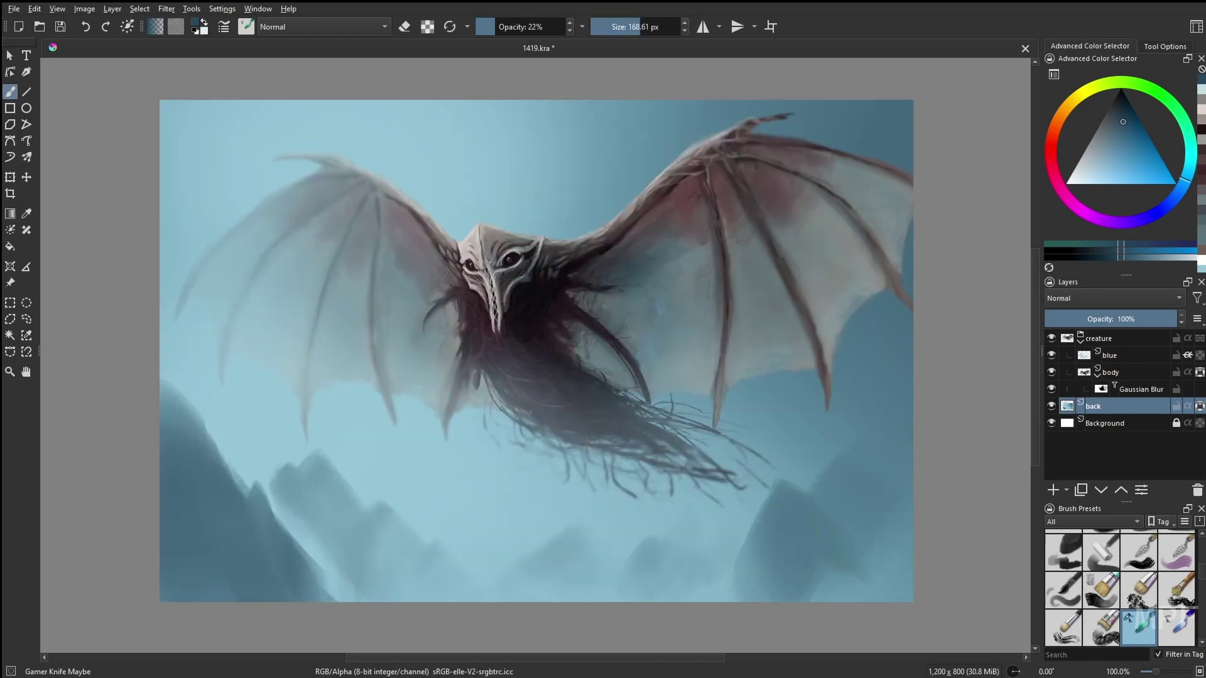
mouse_move(754, 566)
left_mouse_down()
mouse_move(868, 454)
mouse_move(836, 553)
mouse_move(766, 584)
mouse_move(782, 569)
mouse_move(780, 589)
left_mouse_up()
key("bracketleft")
key("bracketleft")
key("bracketleft")
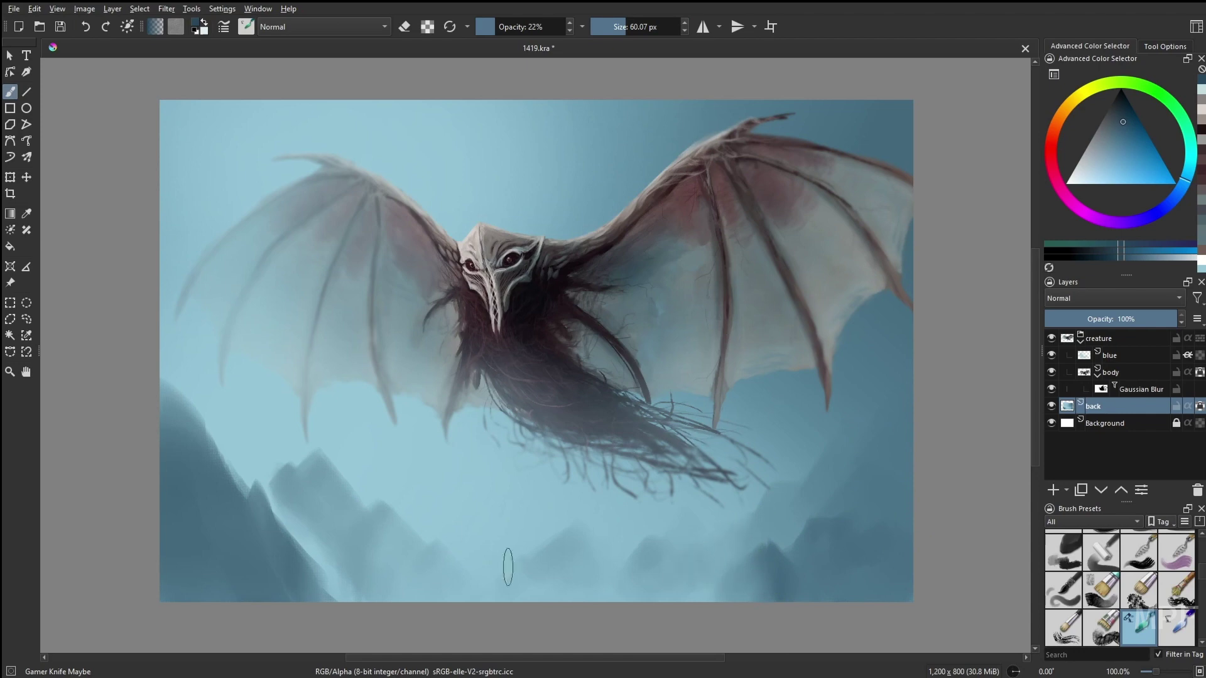
Darken the foreground slope at the foot of the large mountain beneath the far wing.
mouse_move(219, 597)
left_mouse_down()
mouse_move(182, 568)
mouse_move(245, 585)
left_mouse_up()
key("bracketright")
key("bracketright")
mouse_move(207, 534)
left_mouse_down()
mouse_move(264, 585)
mouse_move(169, 578)
left_mouse_up()
Shape dark blue jagged peaks in the corner beneath the near wing with the Gamer Knife brush at 22% opacity.
key("m")
scroll(763, 584, "down", 1)
key("bracketleft")
key("bracketleft")
key("bracketleft")
key("bracketleft")
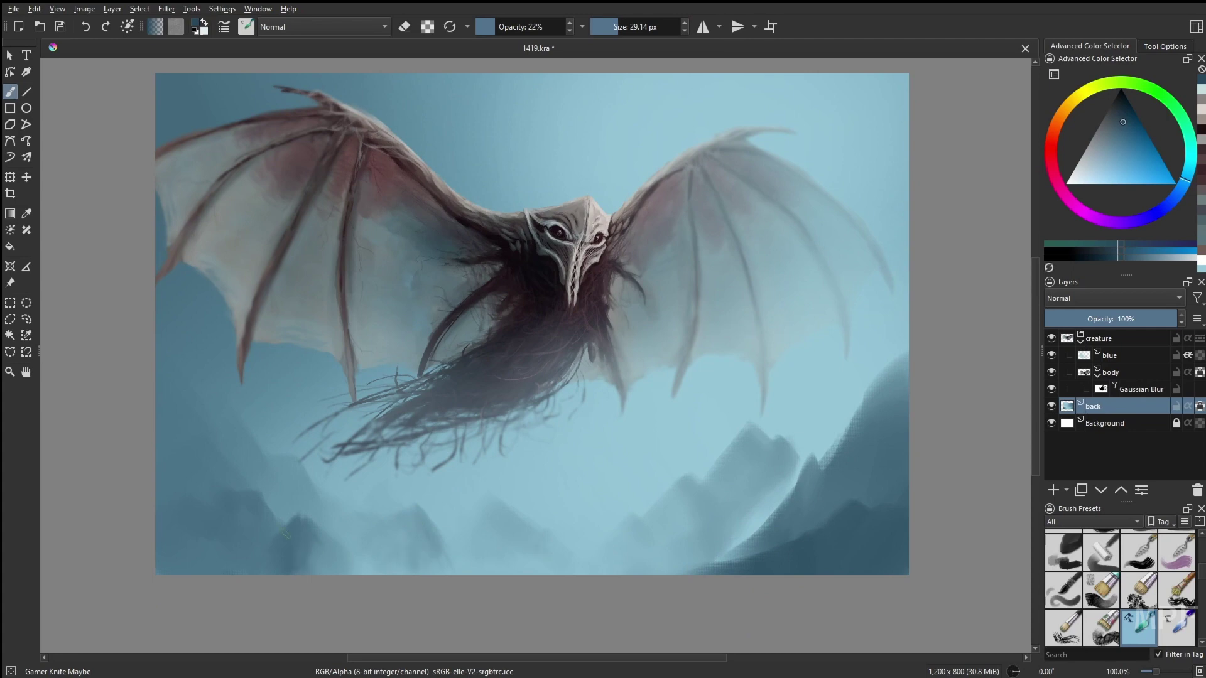
key("m")
key("bracketright")
key("bracketright")
key("bracketright")
mouse_move(848, 504)
left_mouse_down()
mouse_move(917, 436)
mouse_move(886, 534)
mouse_move(920, 406)
mouse_move(902, 540)
left_mouse_up()
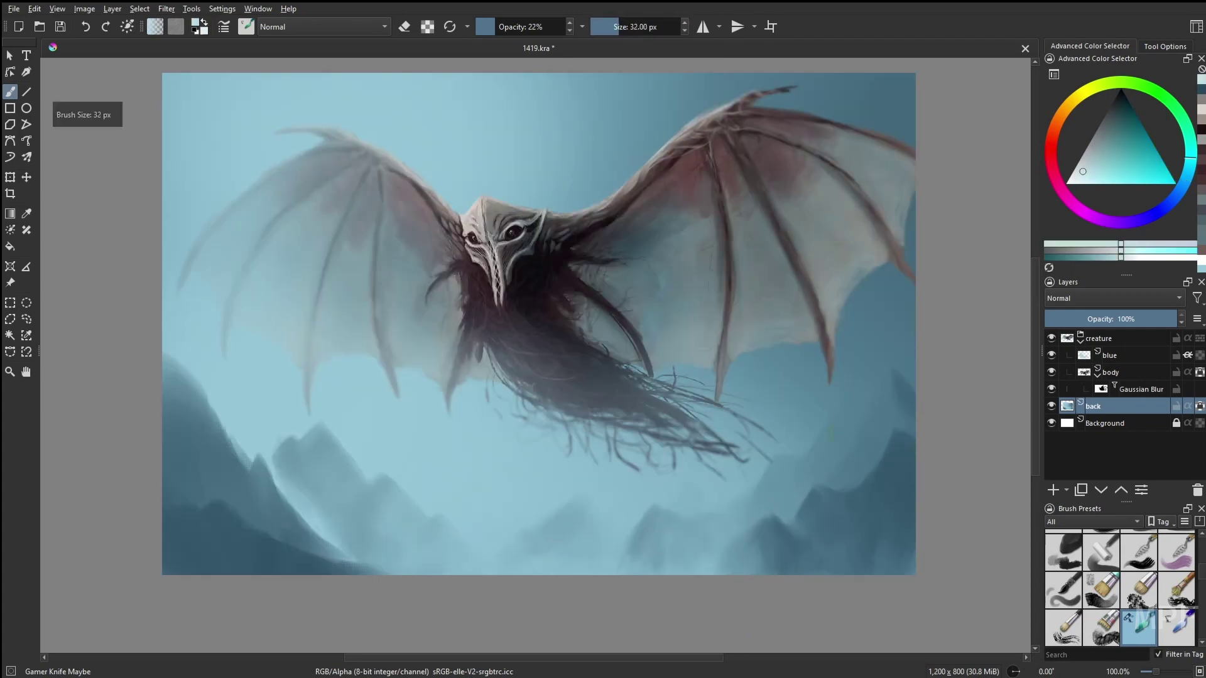
Brush pale cyan light onto the mountain slopes beneath the near wing at 32 and 22 px and 22% opacity.
key("m")
left_click_drag(219, 446, 268, 422)
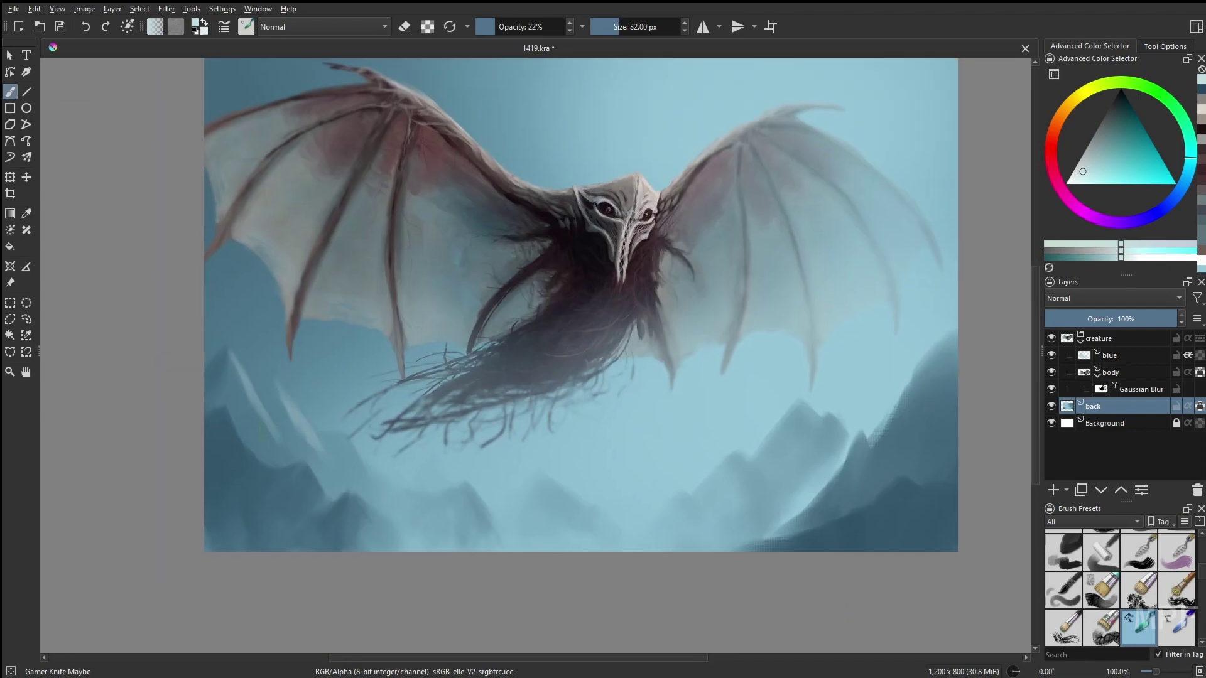
key("bracketleft")
key("m")
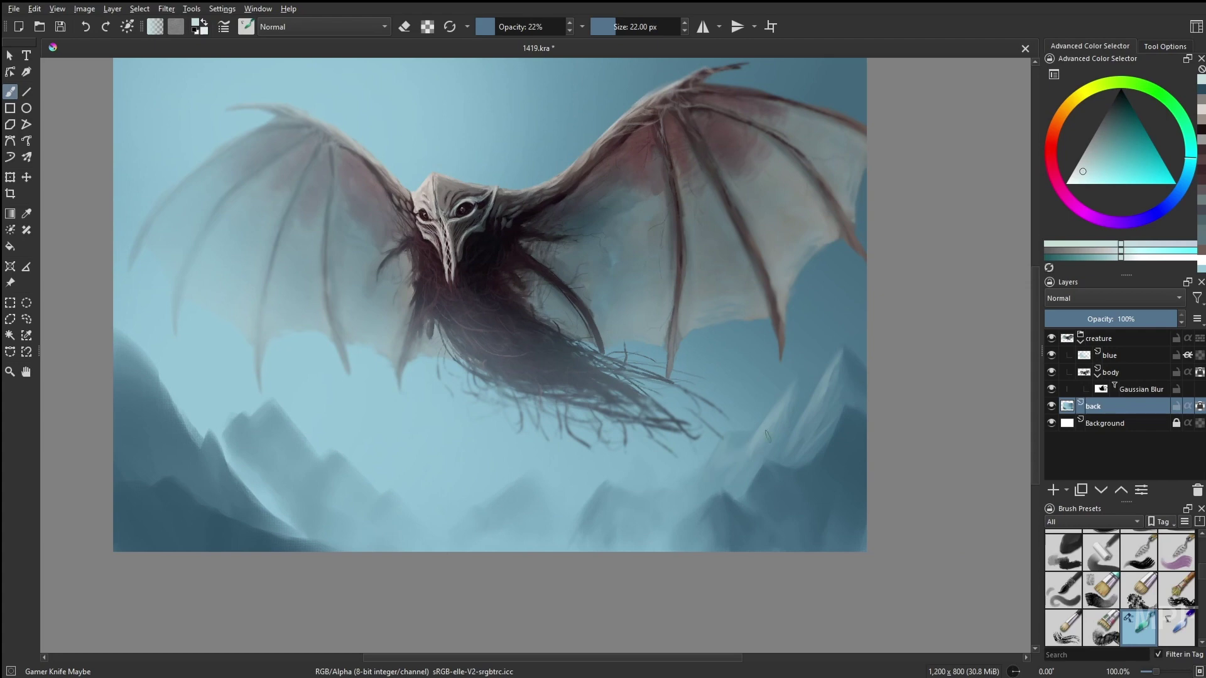
Add finer pale cyan highlights to the near-wing side and central peaks at 14 px and 34% opacity.
key("bracketleft")
key("bracketleft")
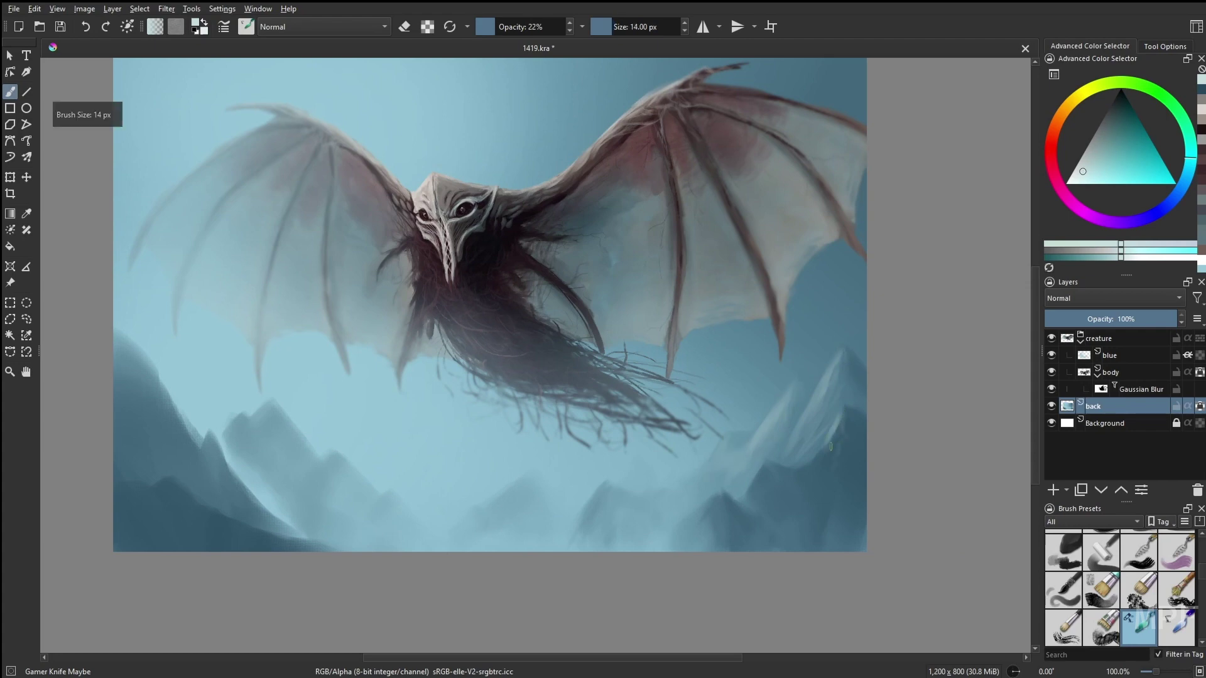
key("m")
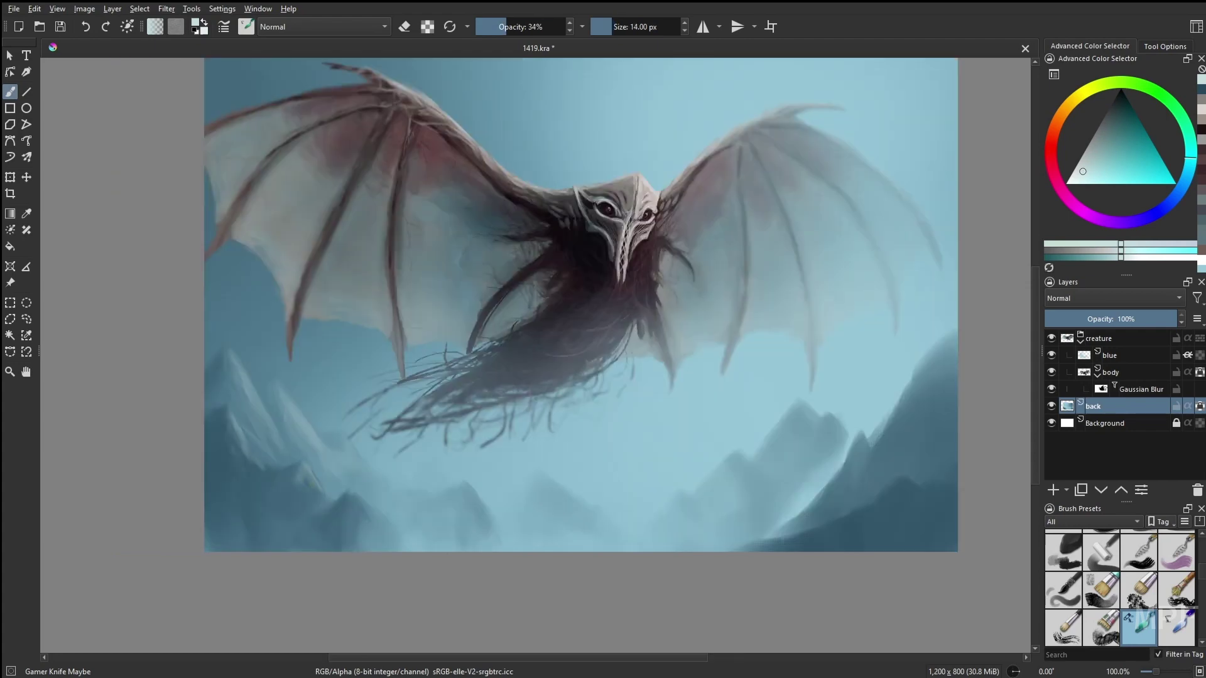
key("m")
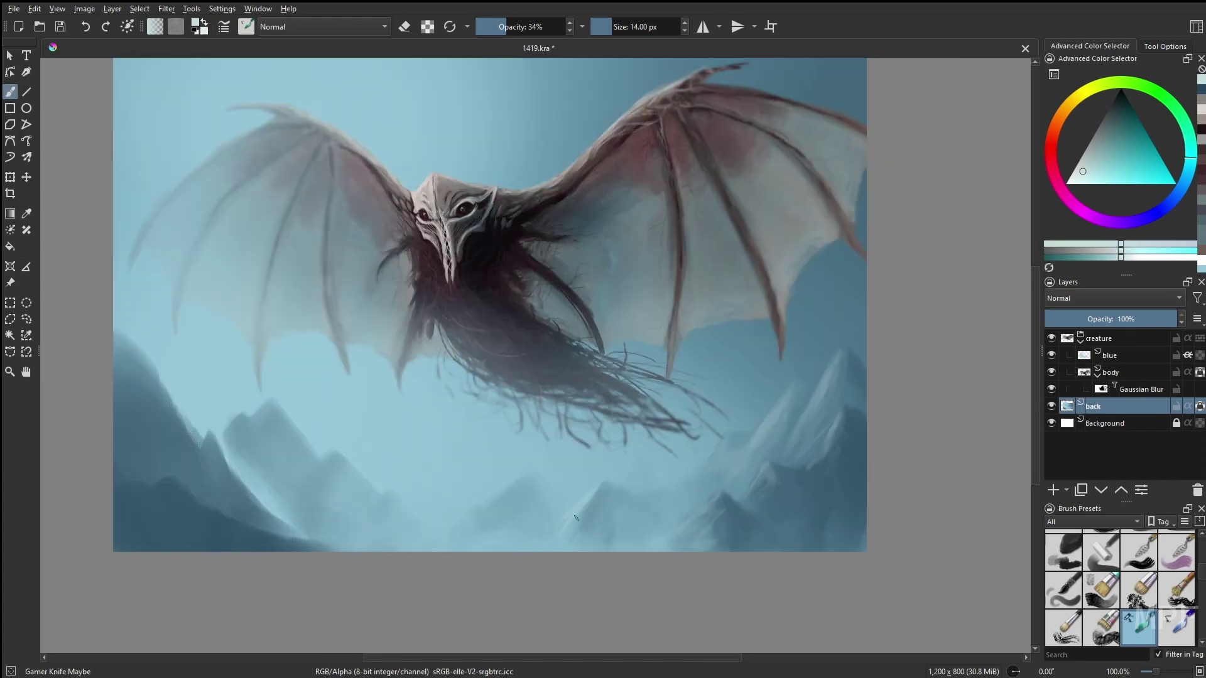
Highlight the peaks beneath the far wing in pale cyan and shade their dark blue slopes at 20% opacity and 29 px.
key("m")
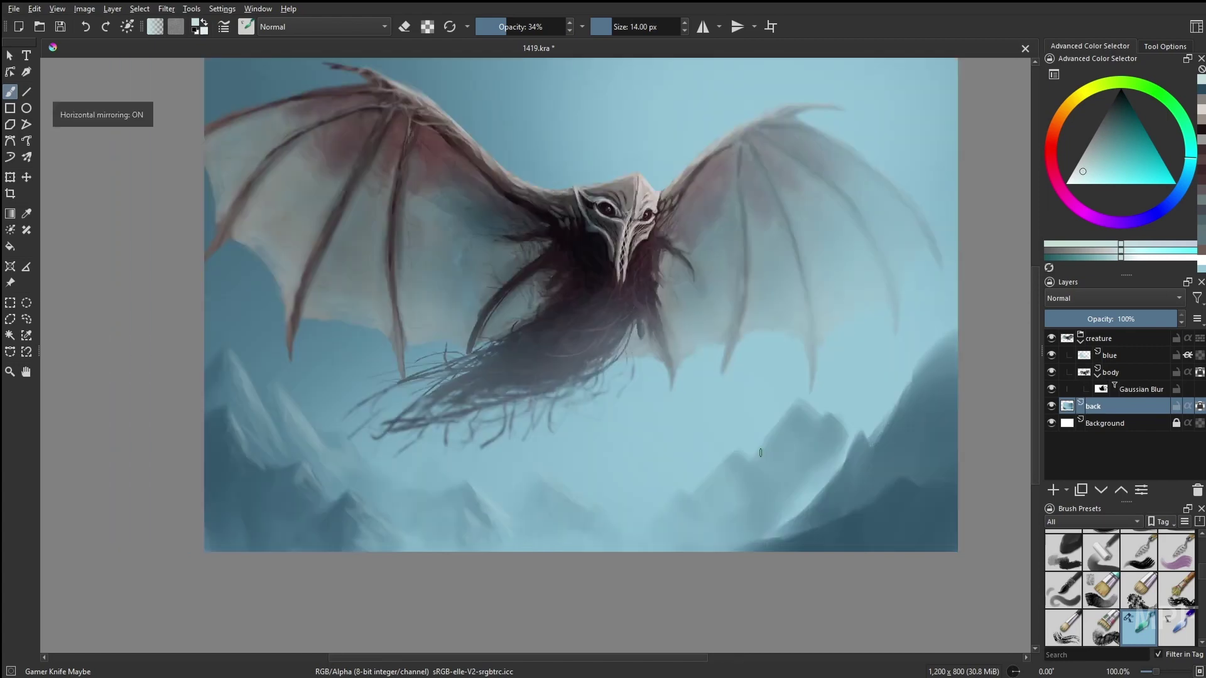
key("e")
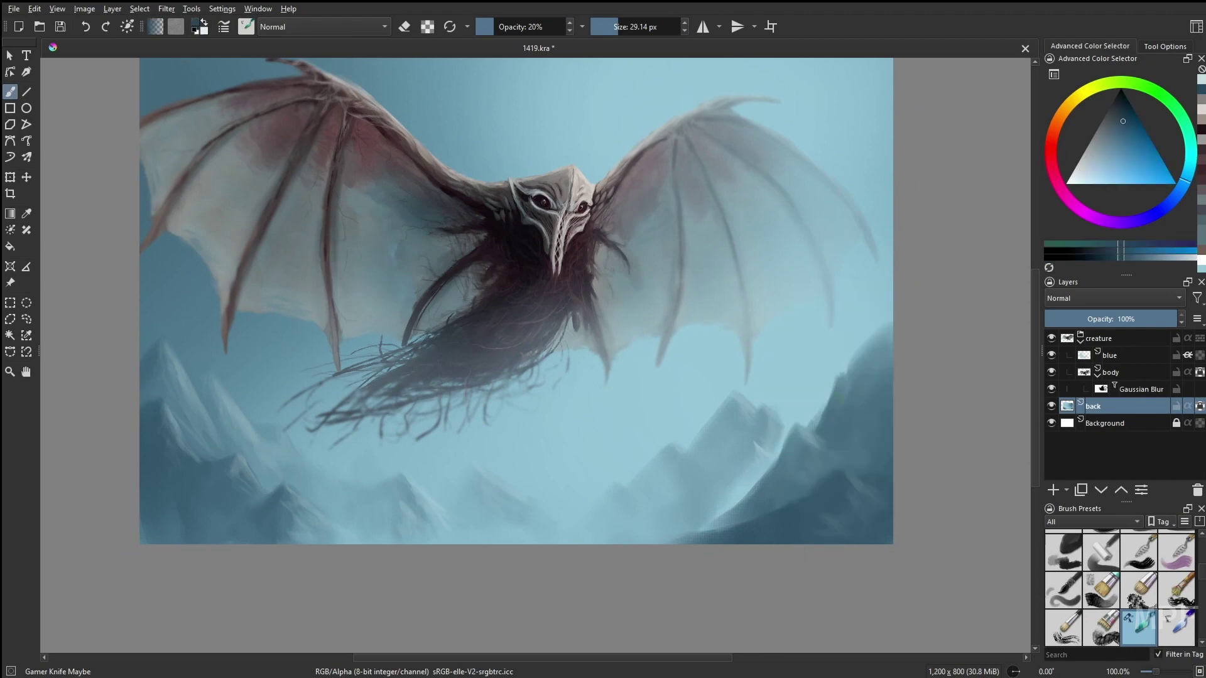
left_click_drag(888, 324, 814, 428)
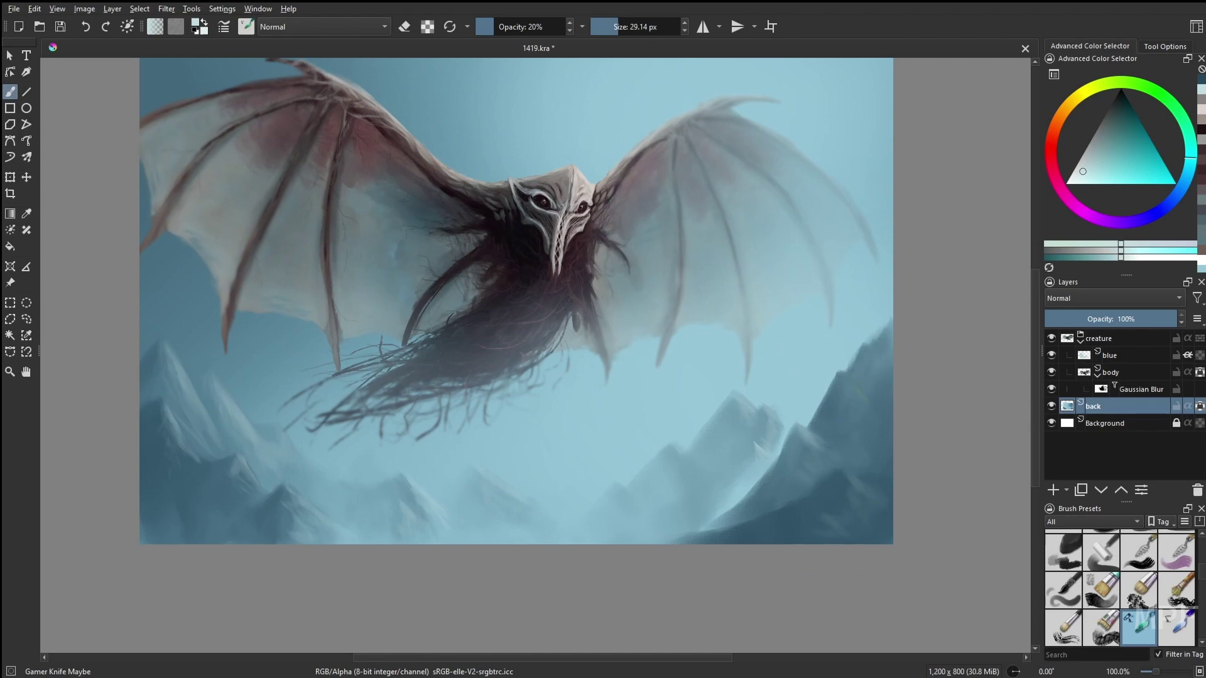
Blend light blue haze into the base of the far-wing side mountains with the Gamer Knife brush at 12% opacity and 43 px.
right_click(796, 483)
left_click(716, 503)
left_click(707, 509, "ctrl")
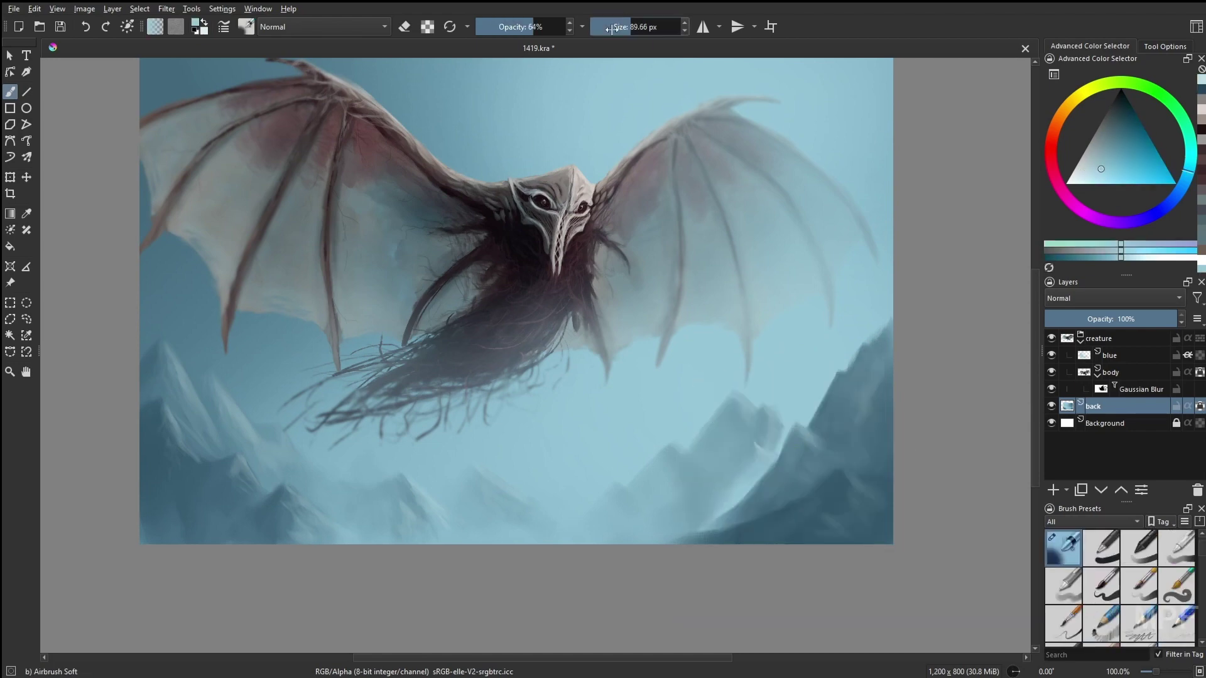
key("/")
key("m")
Brush blue mist along the foot of the far-wing side mountains with the Wet Bristles Rough brush at 43% opacity and 27 px.
right_click(699, 512)
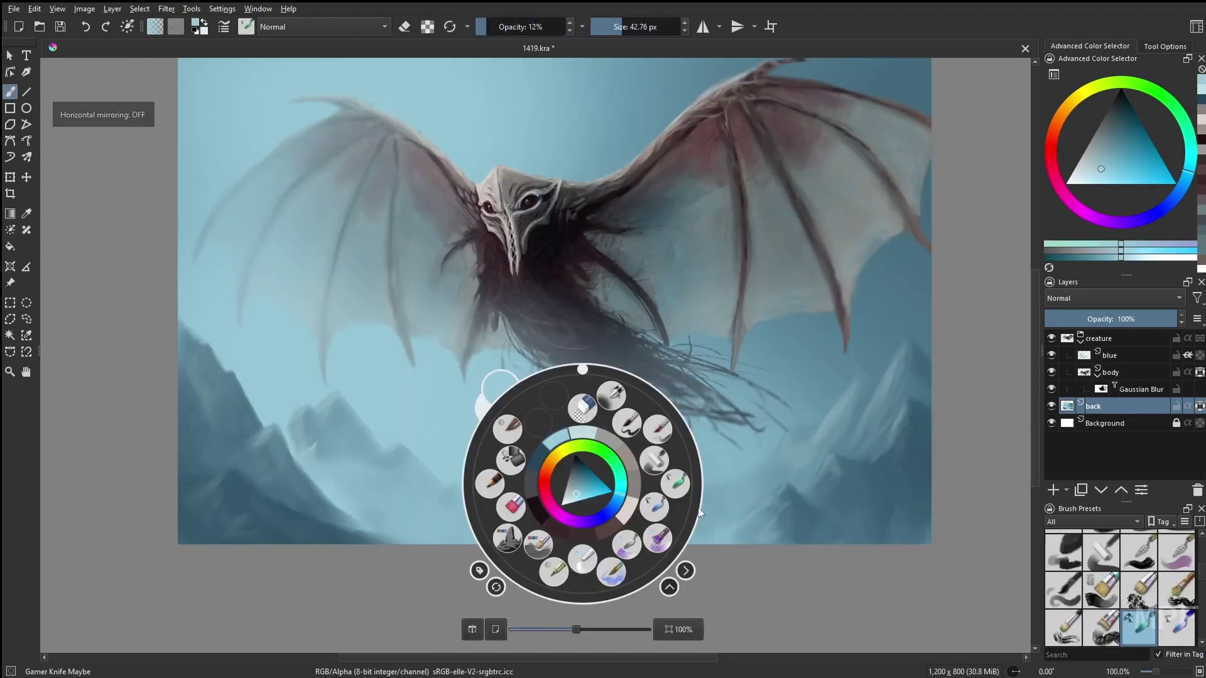
left_click(654, 506)
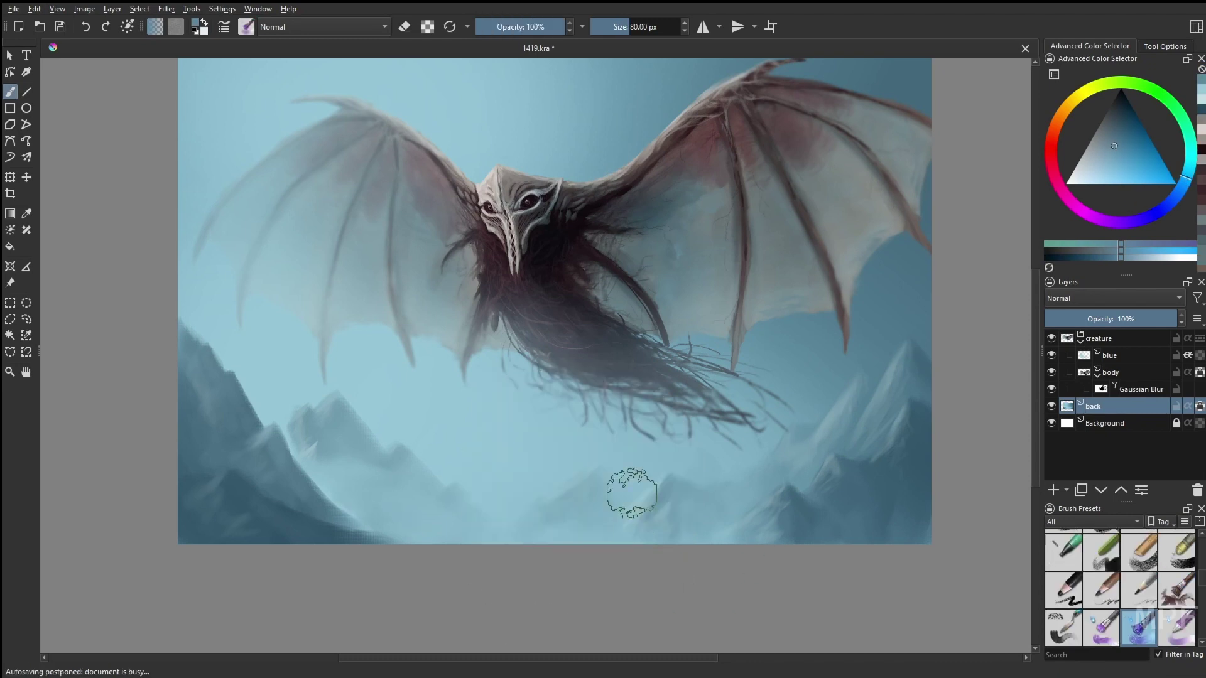
key("/")
left_click_drag(377, 509, 417, 538)
left_click_drag(321, 481, 350, 492)
left_click_drag(433, 530, 512, 527)
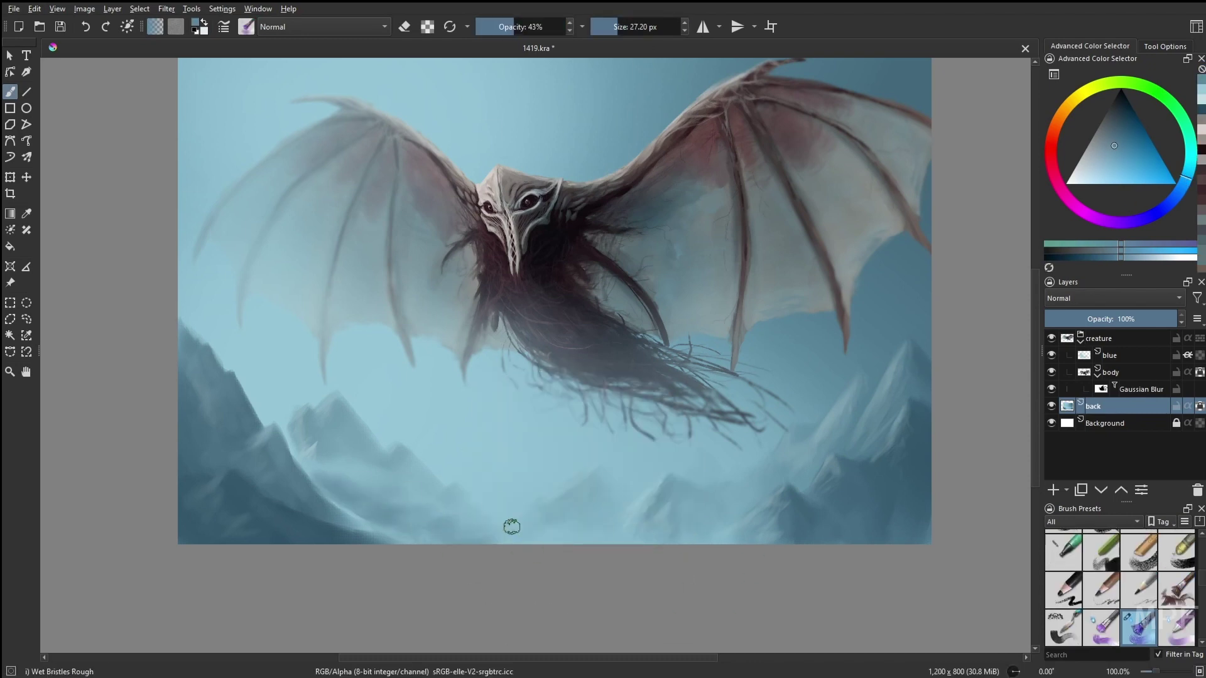
Paint pale cyan mist across the central valley with Wet Bristles Rough at 54 px and Airbrush Soft at 52% opacity and 90 px.
left_click(493, 484, "ctrl")
mouse_move(493, 484)
left_mouse_down()
mouse_move(512, 446)
mouse_move(461, 457)
mouse_move(531, 482)
mouse_move(624, 466)
mouse_move(598, 534)
left_mouse_up()
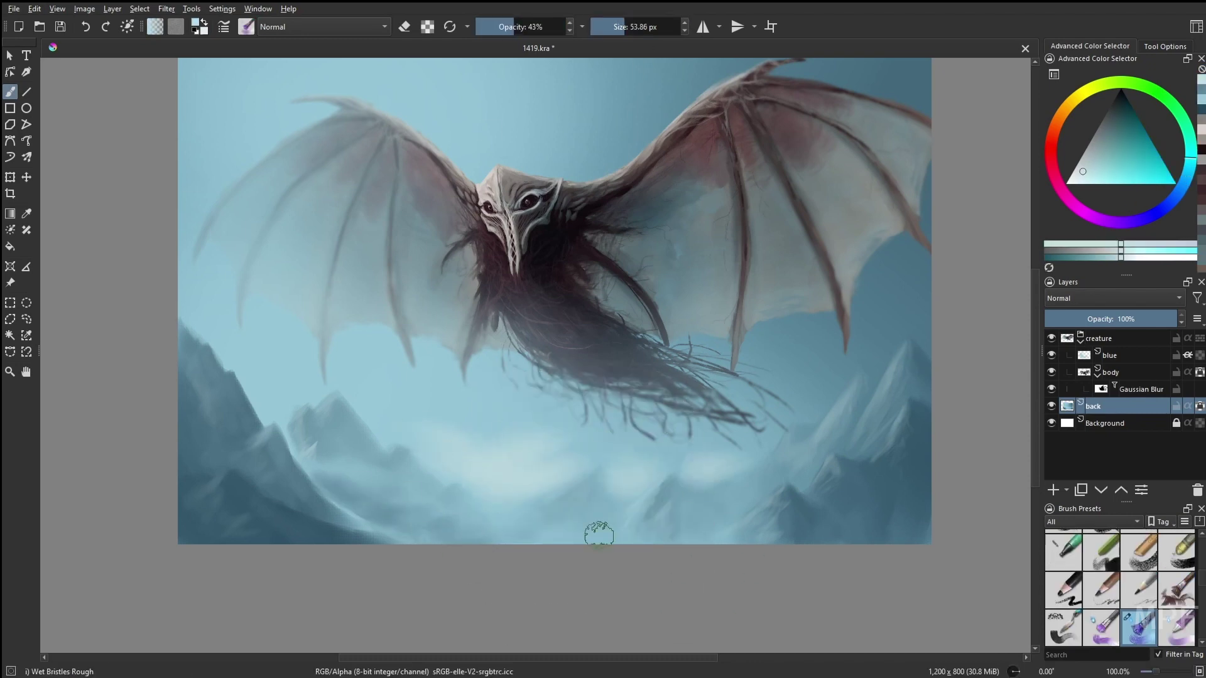
key("minus")
key("m")
key("/")
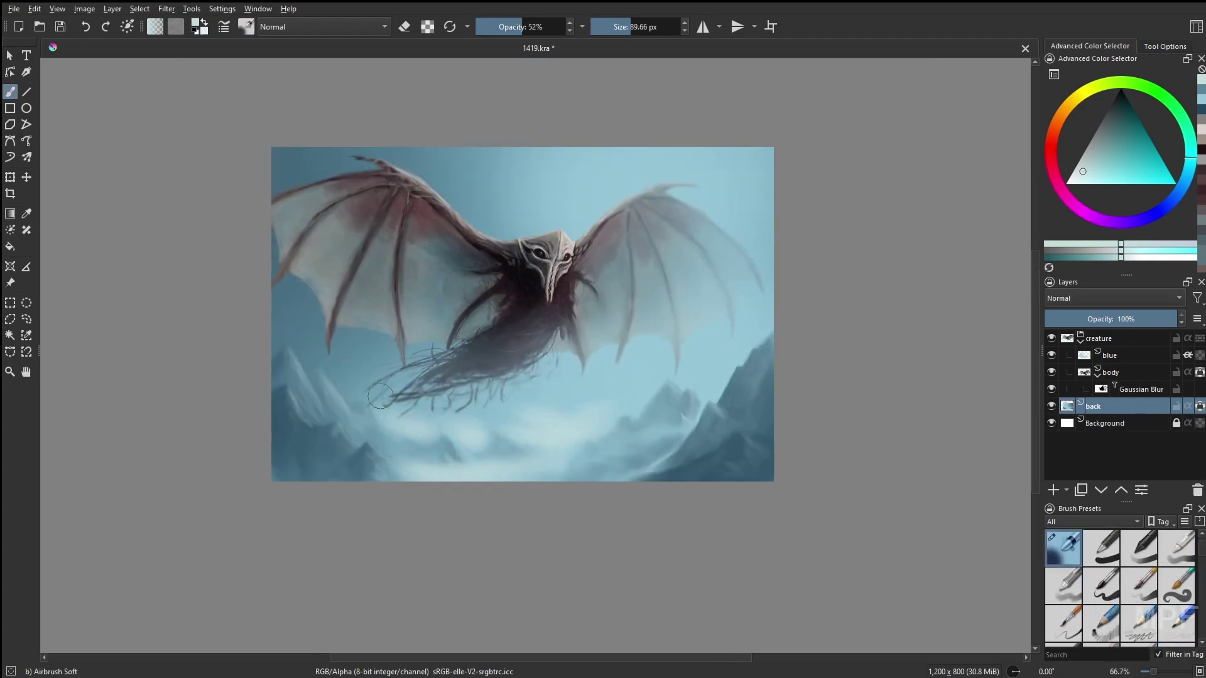
Repaint small dark blue peaks rising from the valley mist with the Gamer Knife brush at 12% opacity, 43 and 22 px.
right_click(575, 446)
left_click(595, 404)
key("1")
right_click(488, 458)
left_click(472, 440)
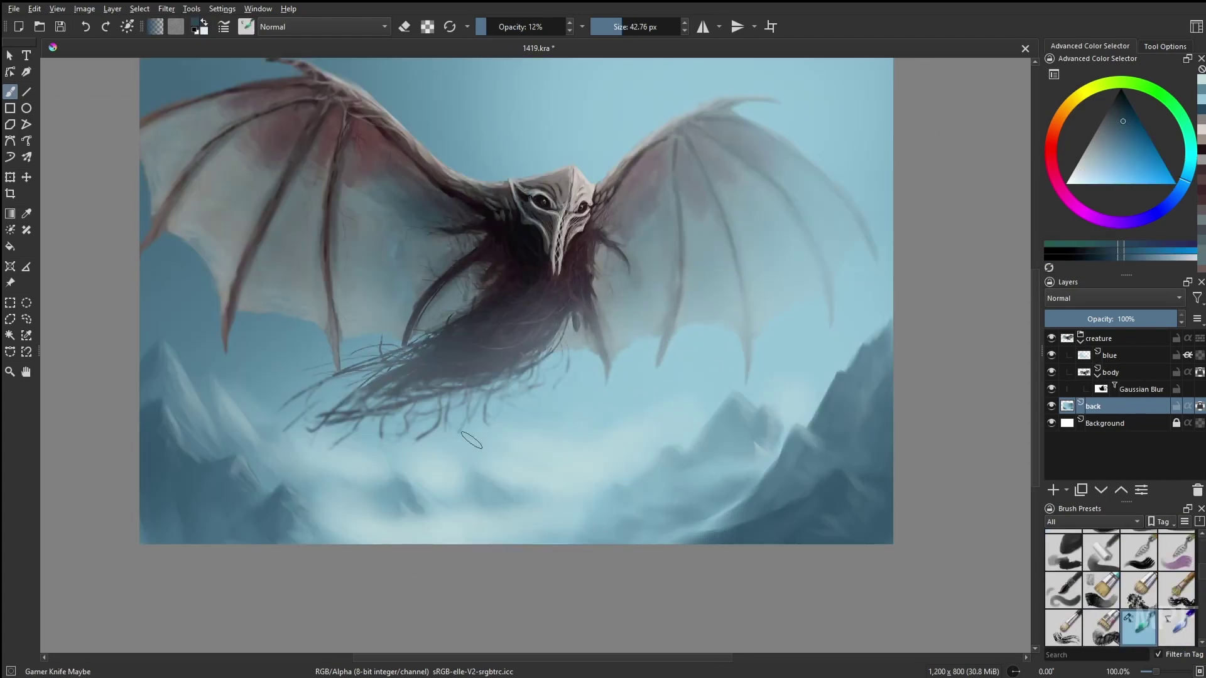
key("m")
key("bracketleft")
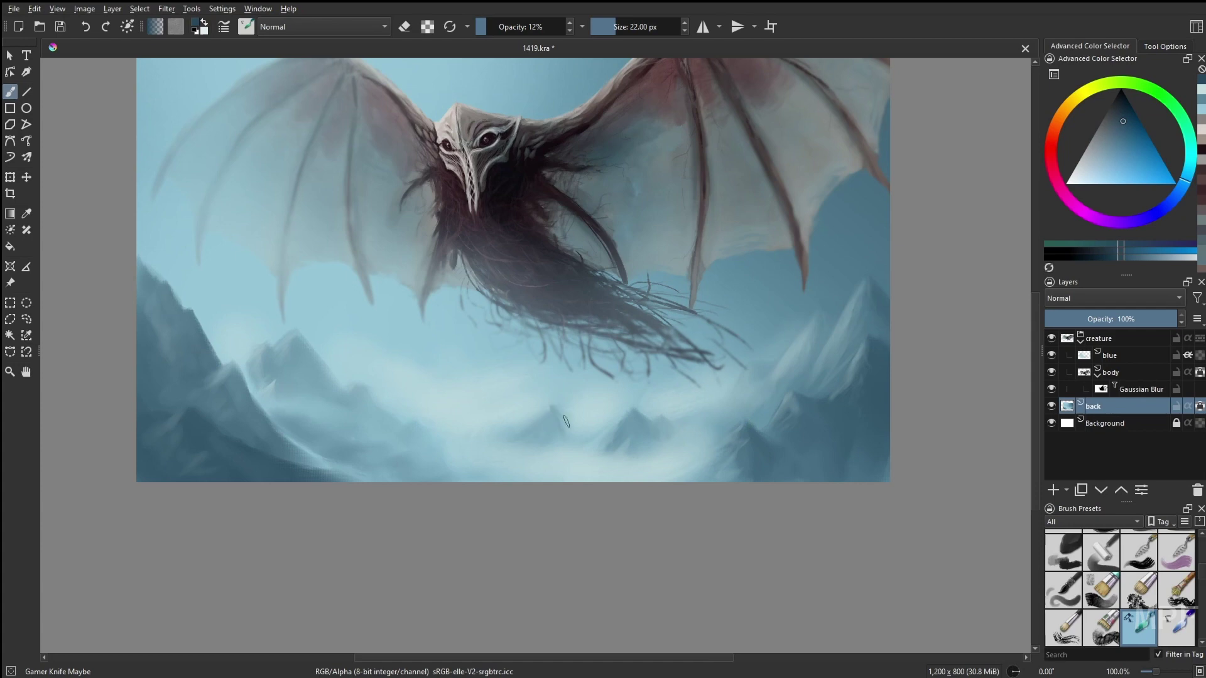
Add pale cyan highlights to the small valley peaks and nearby ridges at 20% opacity and 16 px.
key("m")
left_click(528, 428, "ctrl")
key("o")
key("bracketleft")
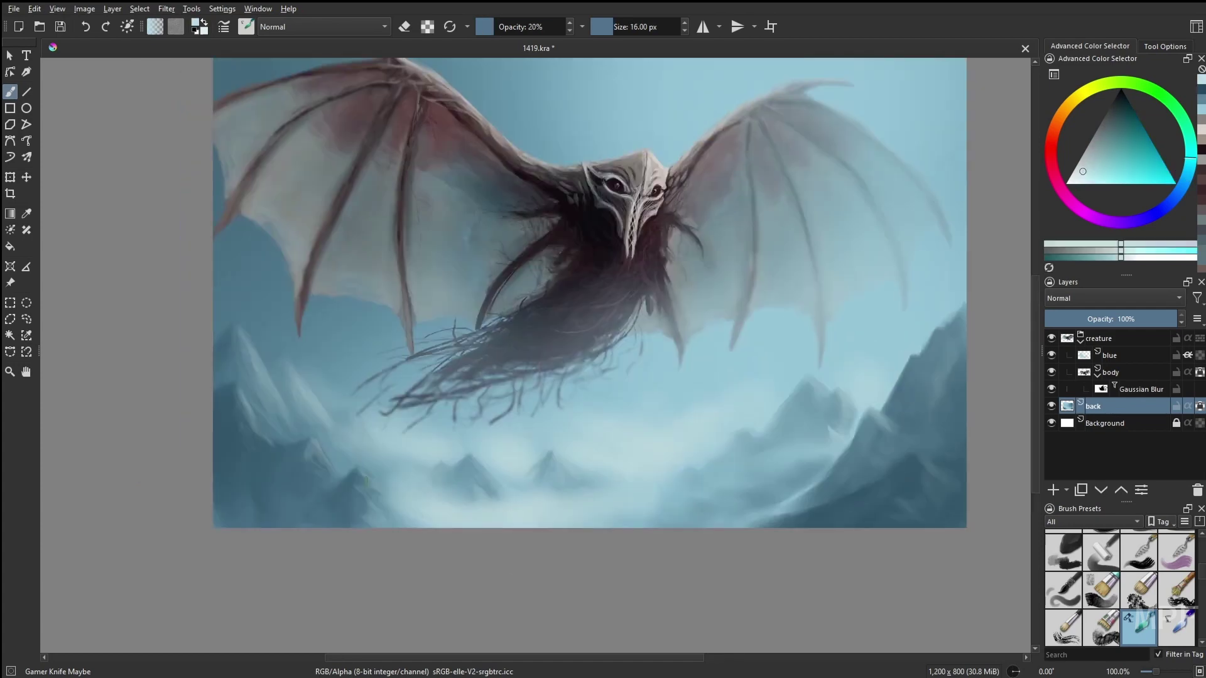
key("m")
key("bracketleft")
Paint near-white snow highlights on the near-wing side peaks at 57% opacity and 12 px, then 35% opacity and 18 px.
left_click(765, 479, "ctrl")
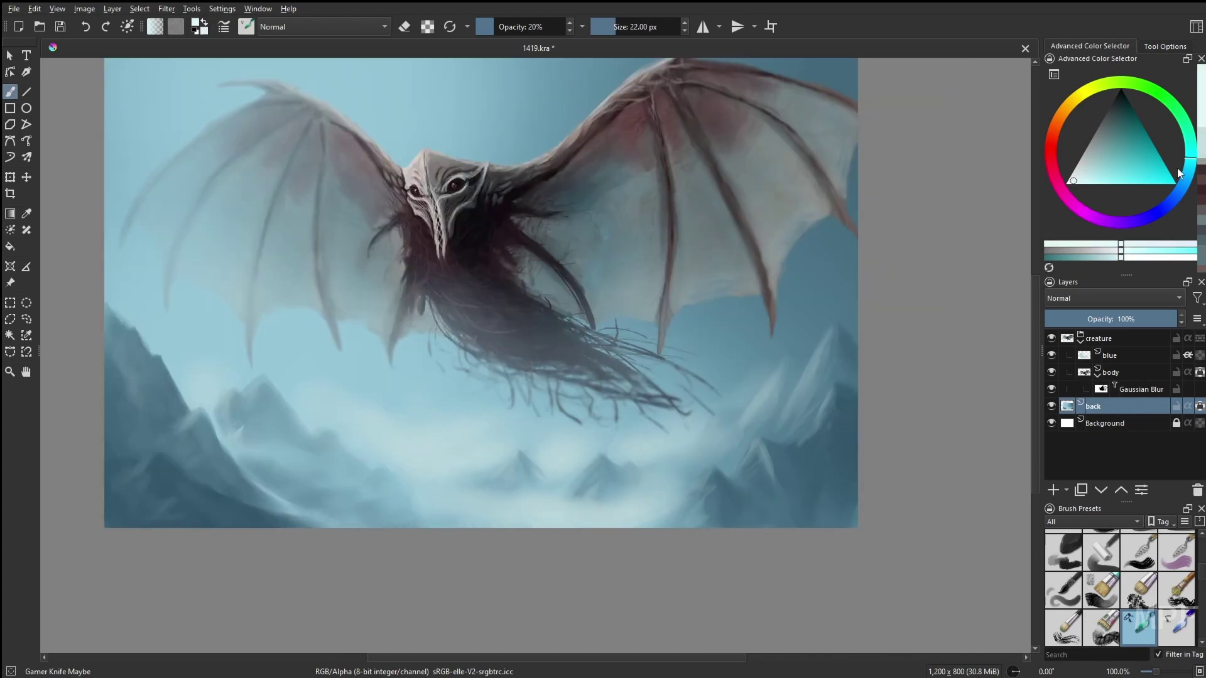
key("m")
key("o")
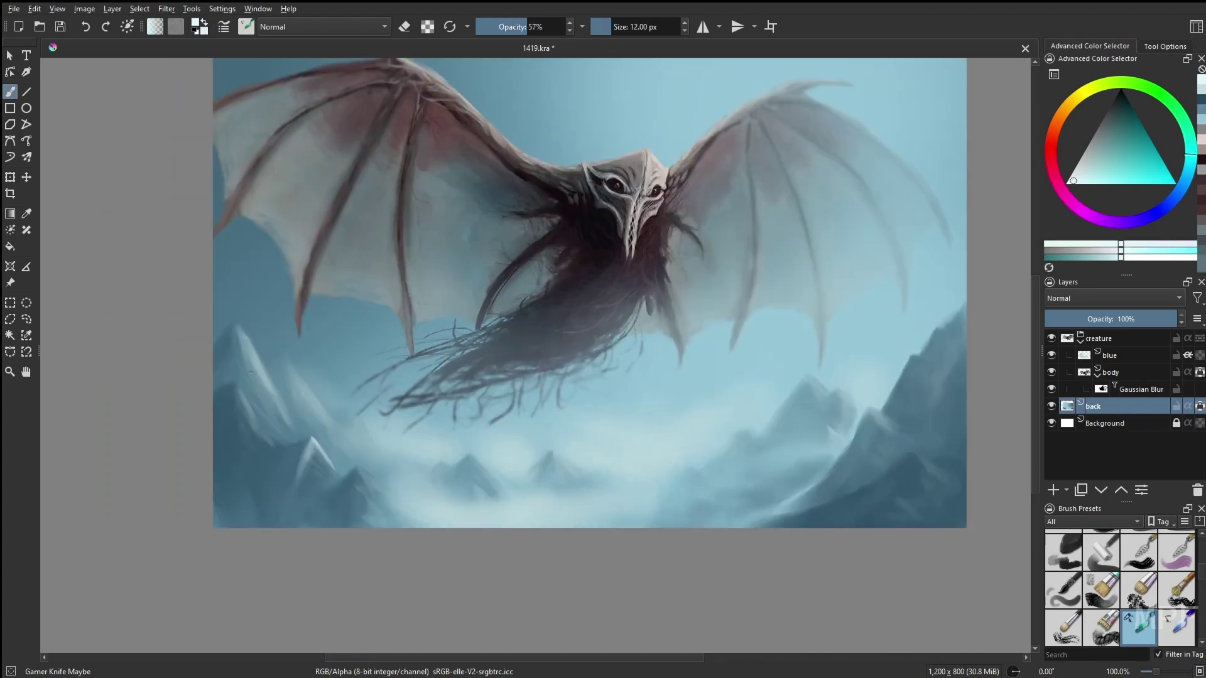
key("bracketright")
key("i")
key("i")
key("m")
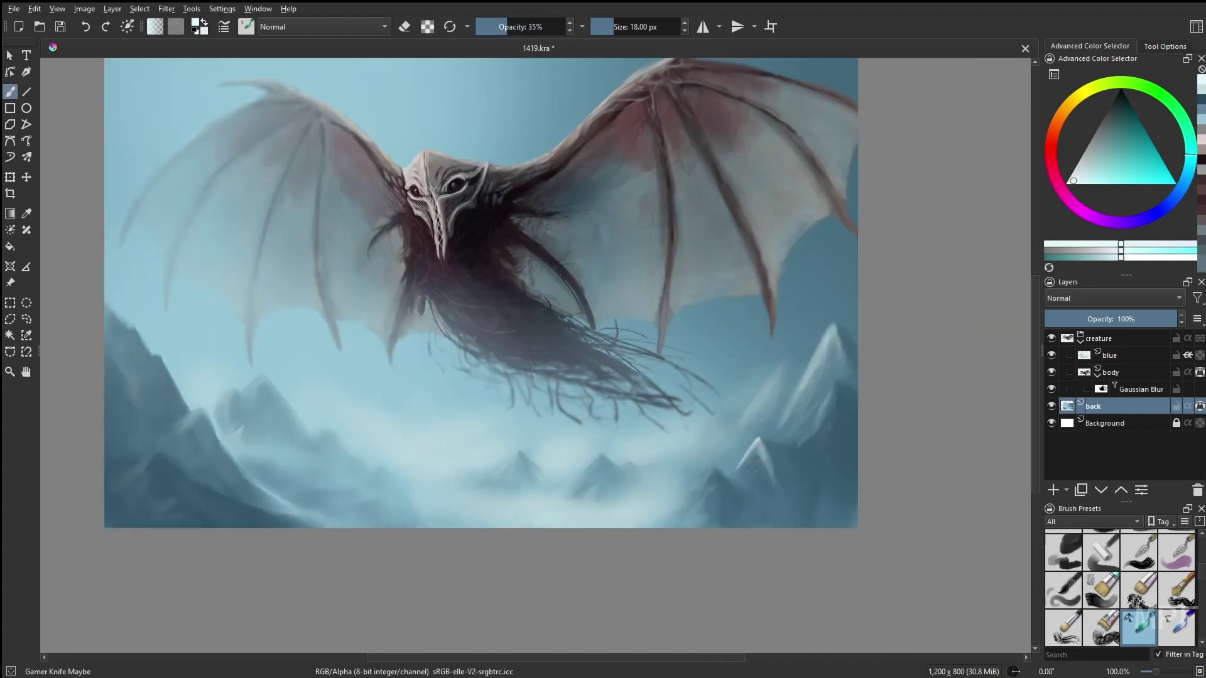
Shade the snowy mountains beneath the near wing in dark and mid blue with the Gamer Knife brush at 35% opacity and 18 px.
right_click(863, 355)
left_click(853, 339)
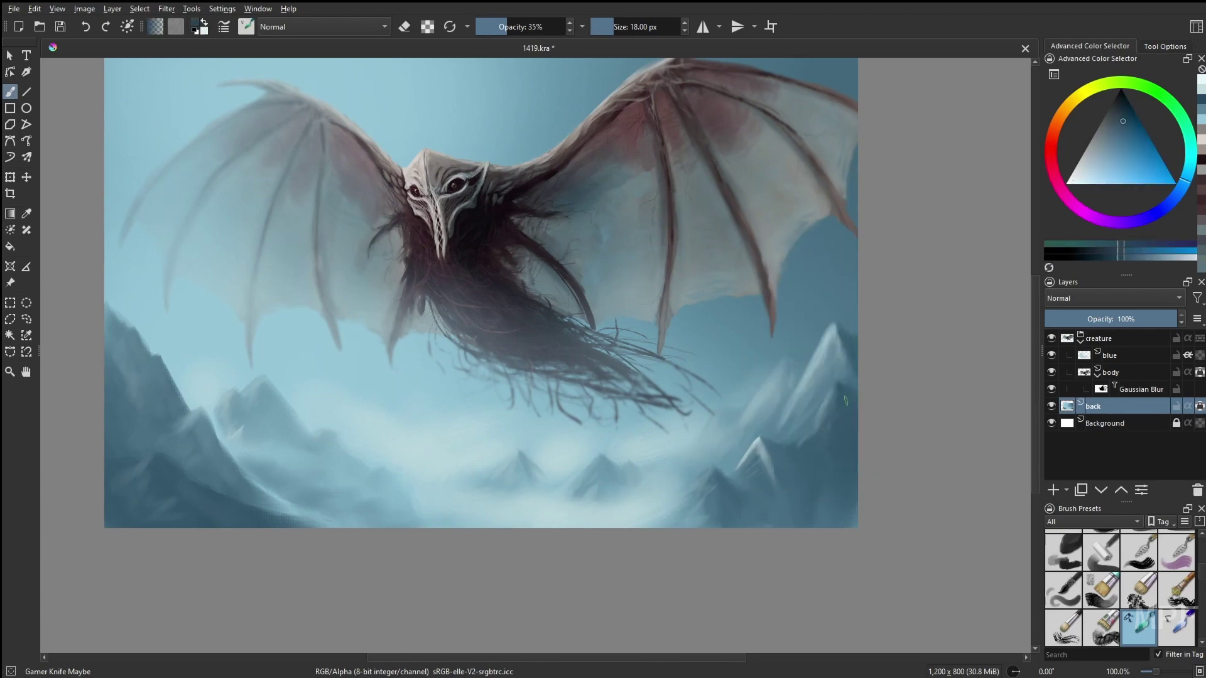
key("m")
right_click(283, 458)
left_click(280, 468)
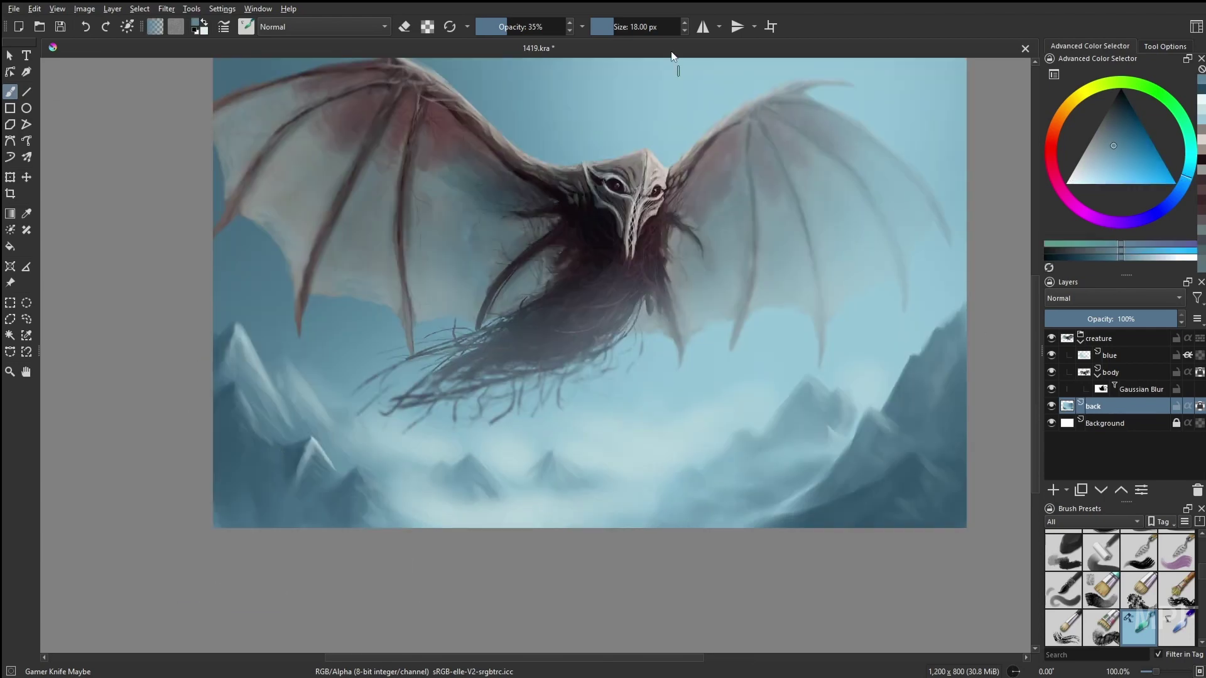
mouse_move(256, 449)
left_mouse_down()
mouse_move(273, 514)
mouse_move(244, 467)
mouse_move(229, 497)
mouse_move(242, 461)
mouse_move(215, 498)
mouse_move(223, 488)
mouse_move(249, 508)
mouse_move(228, 504)
mouse_move(223, 480)
mouse_move(242, 523)
left_mouse_up()
key("m")
right_click(851, 498)
left_click(842, 502)
Paint a pale-lit rock face in the bottom corner beneath the near wing at 35% opacity and 27 px.
key("m")
left_click(219, 534, "ctrl")
right_click(337, 484)
left_click(340, 483)
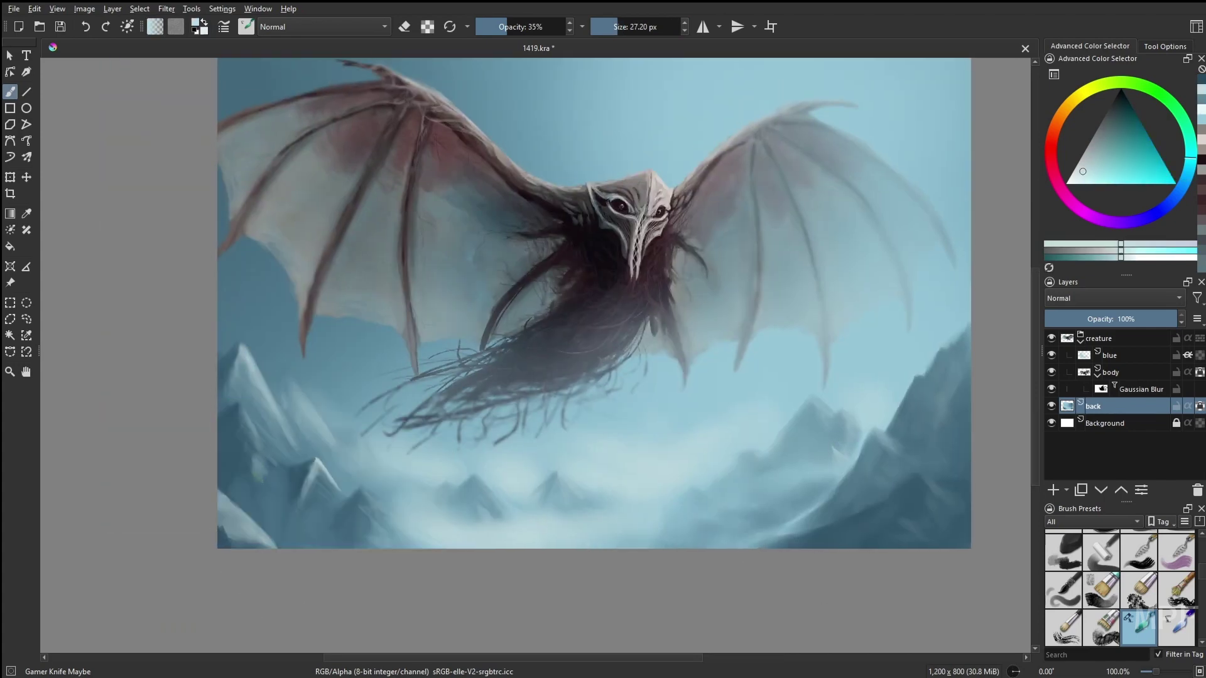
Refine the pale facets on the tallest near-wing side mountain with a smaller Gamer Knife brush.
key("m")
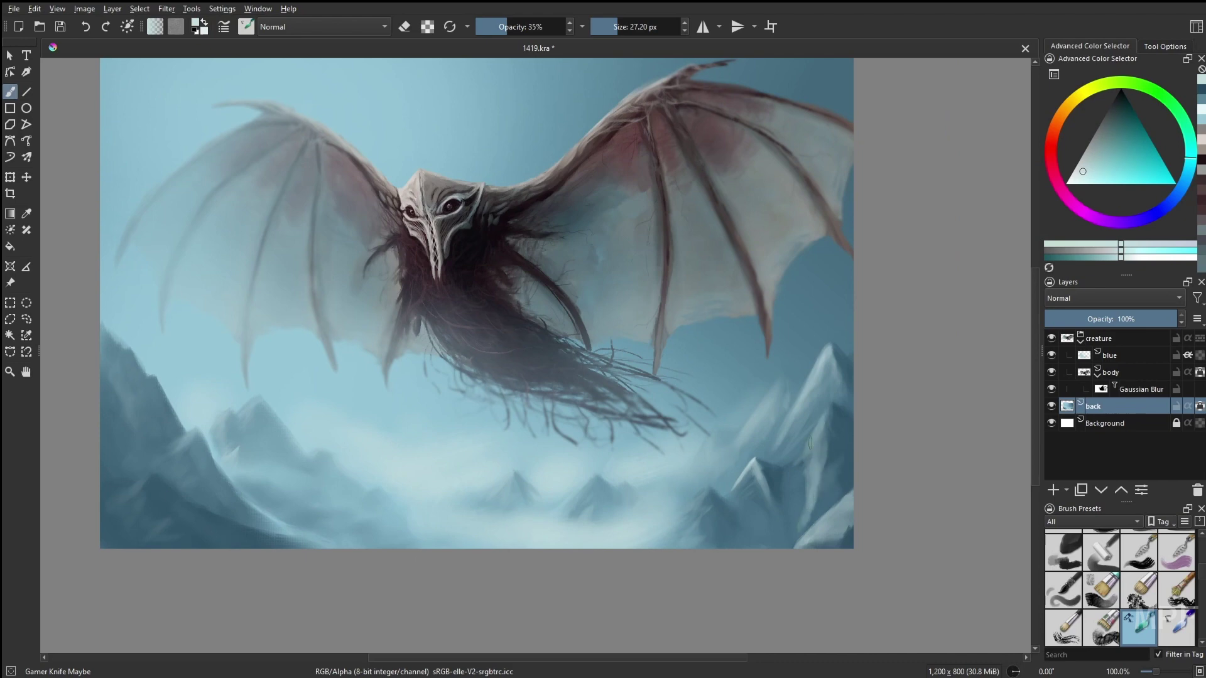
key("m")
key("bracketleft")
key("bracketleft")
key("bracketleft")
key("bracketleft")
key("bracketleft")
Darken the distant mountains beneath the far wing in dark blue with the WaterC Spread brush on Multiply at 24% opacity and 82 px.
right_click(396, 483)
left_click(428, 570)
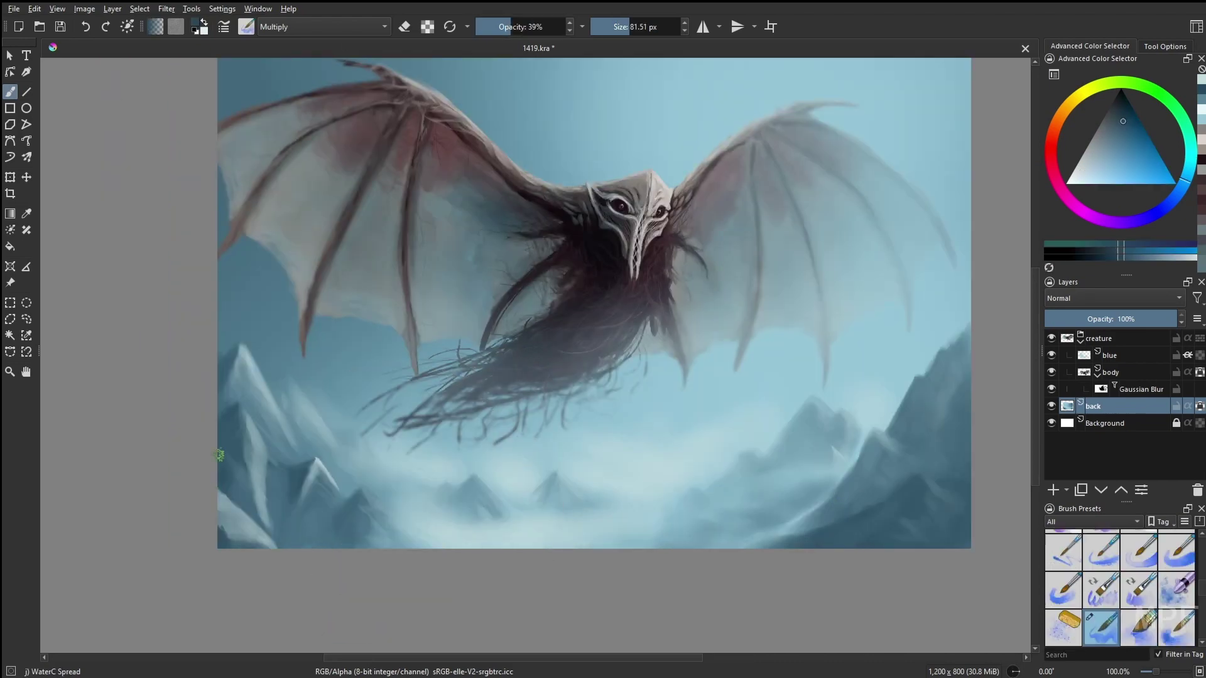
key("i")
key("i")
left_click_drag(792, 446, 763, 457)
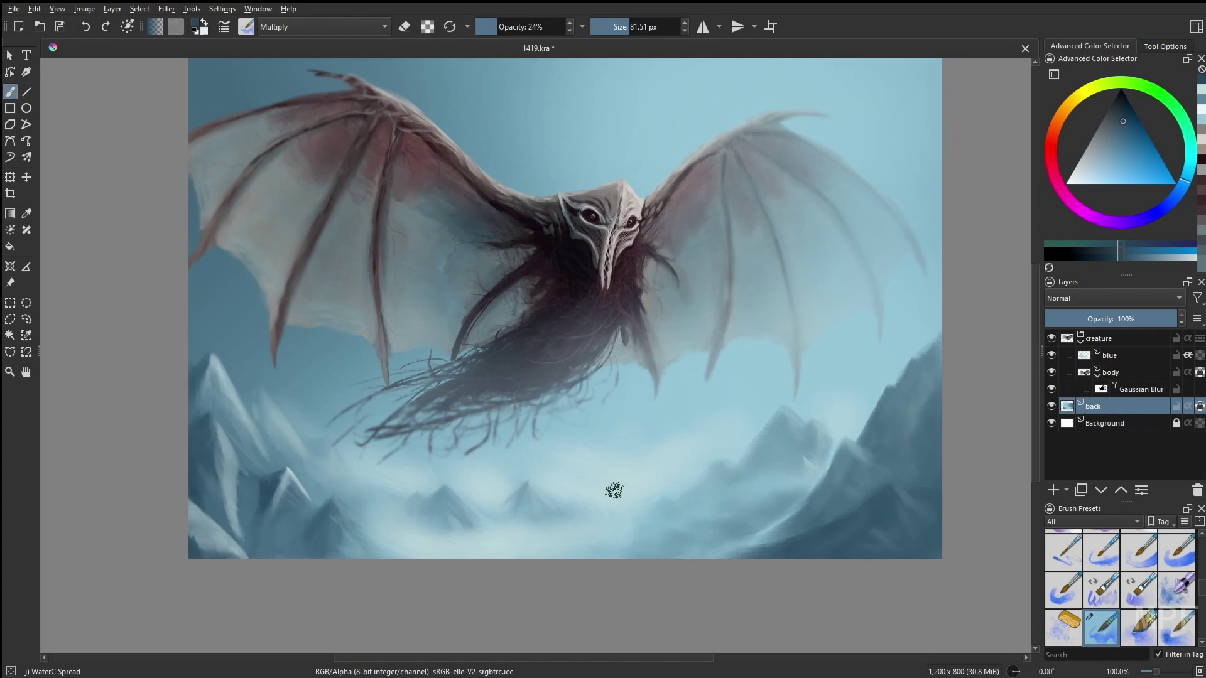
Scatter pale flecks over the wings and mountains on a layer named snow with WaterC Special Splats at 94 px, softened by a Motion Blur filter mask.
left_click_drag(794, 495, 765, 506)
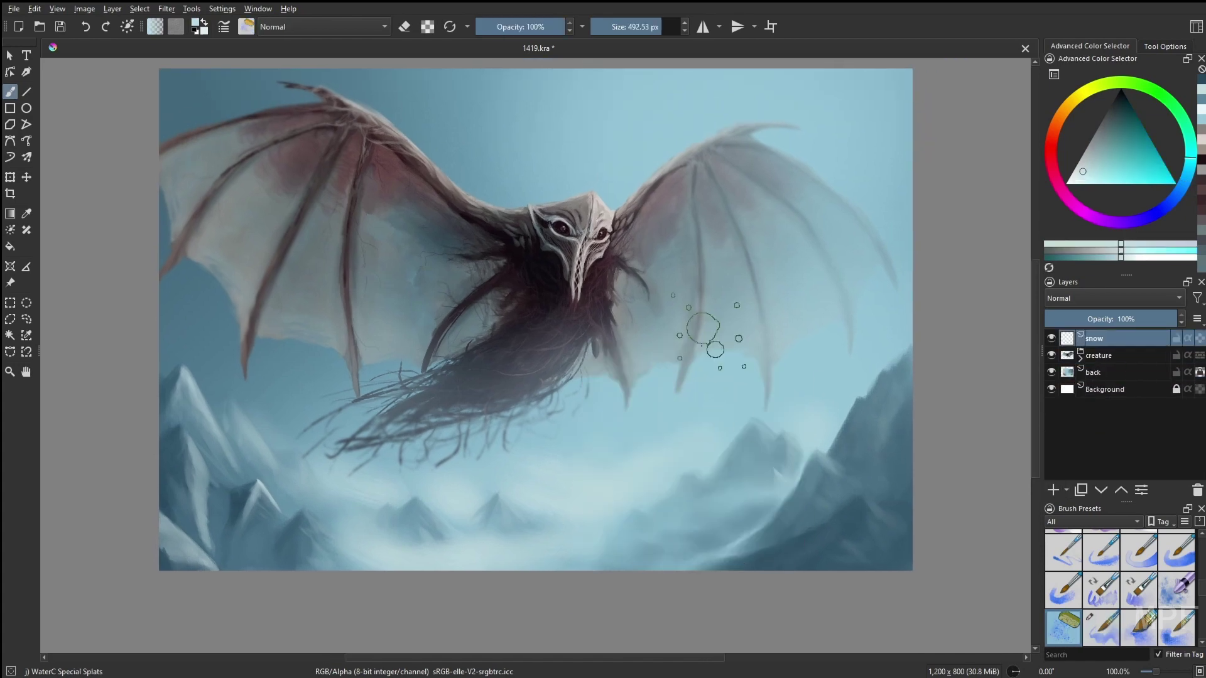
left_click(632, 27)
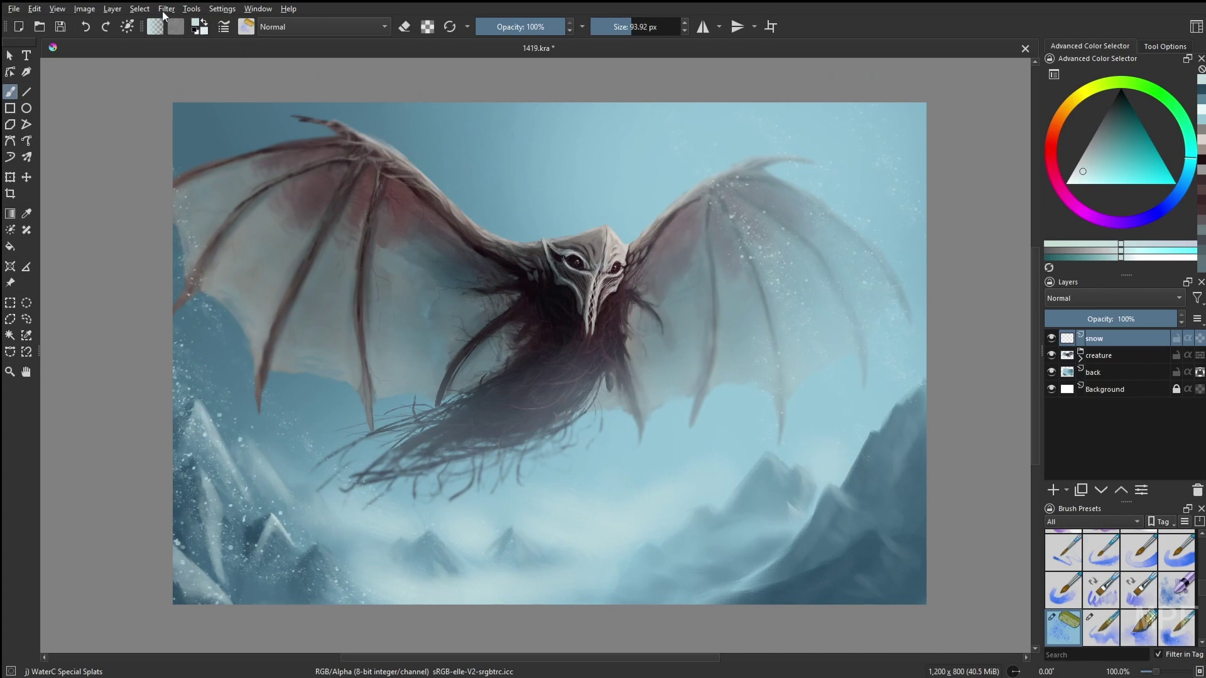
left_click(166, 9)
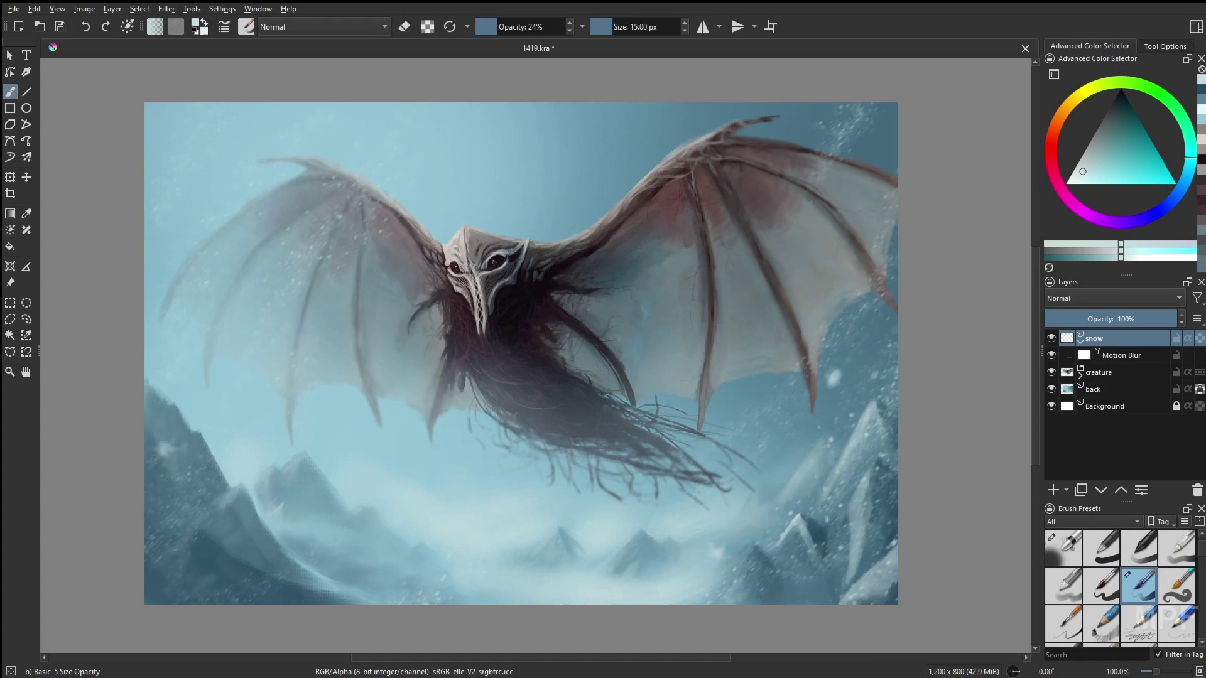
Brush soft cloud streaks into the sky on the back layer with Gamer Knife Maybe at 35% opacity and 74 px.
right_click(882, 449)
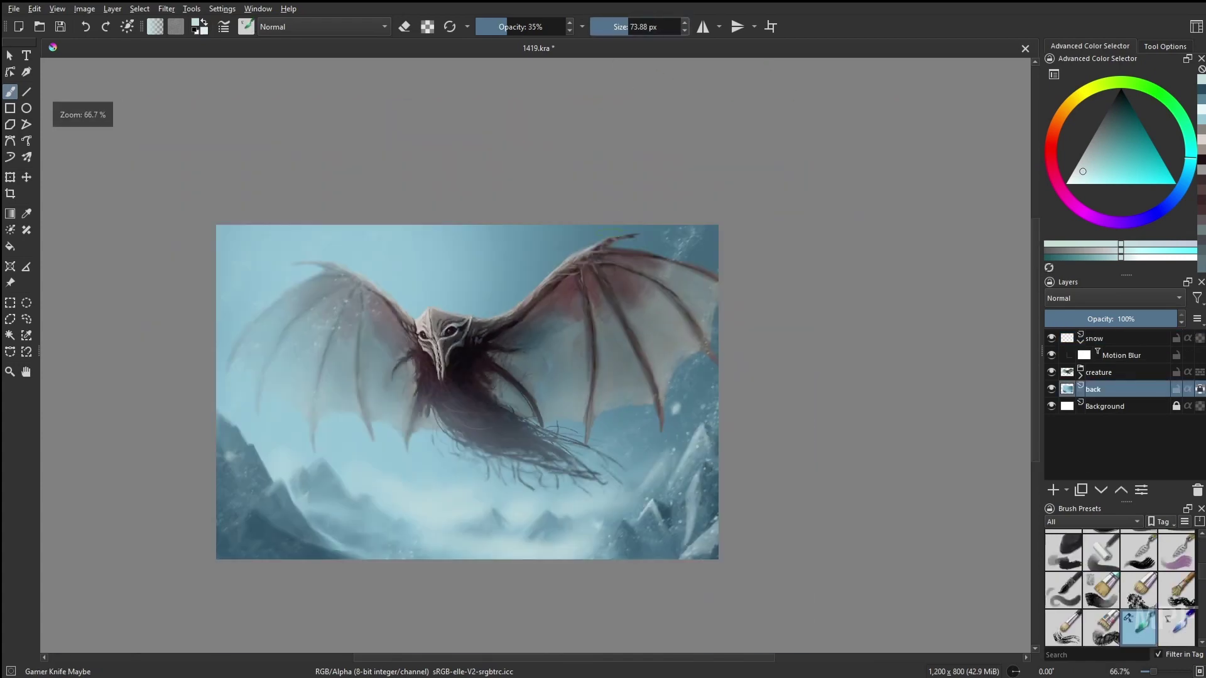
key("m")
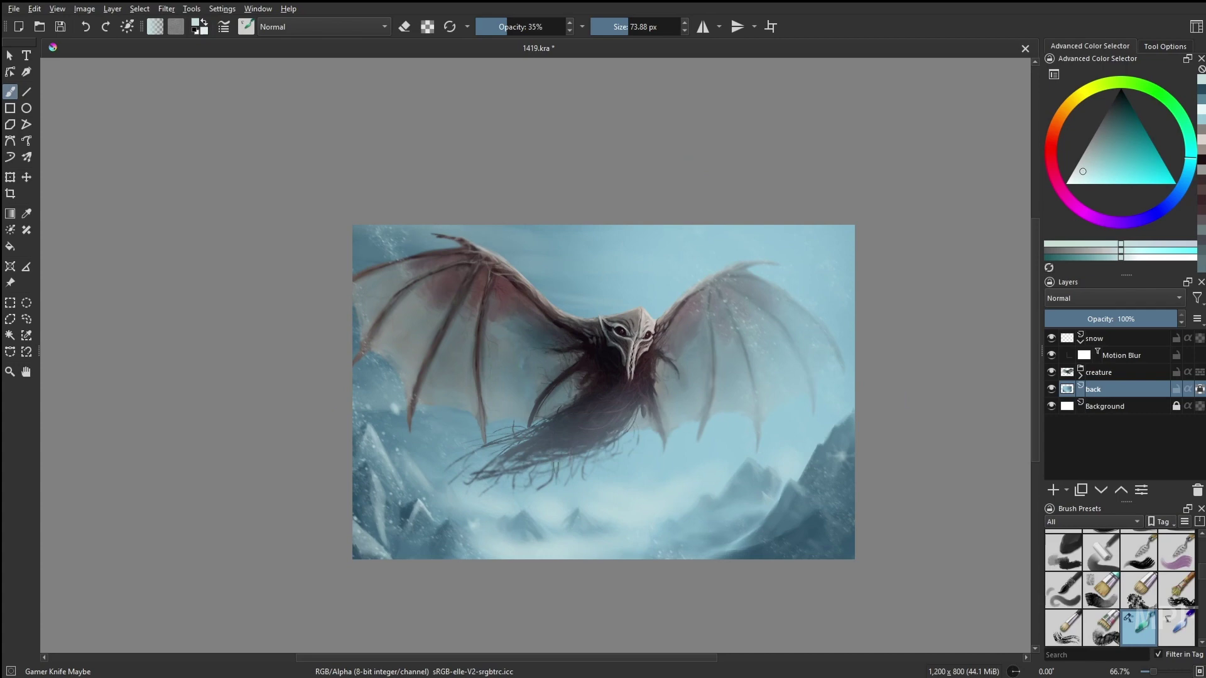
scroll(603, 390, "up", 3)
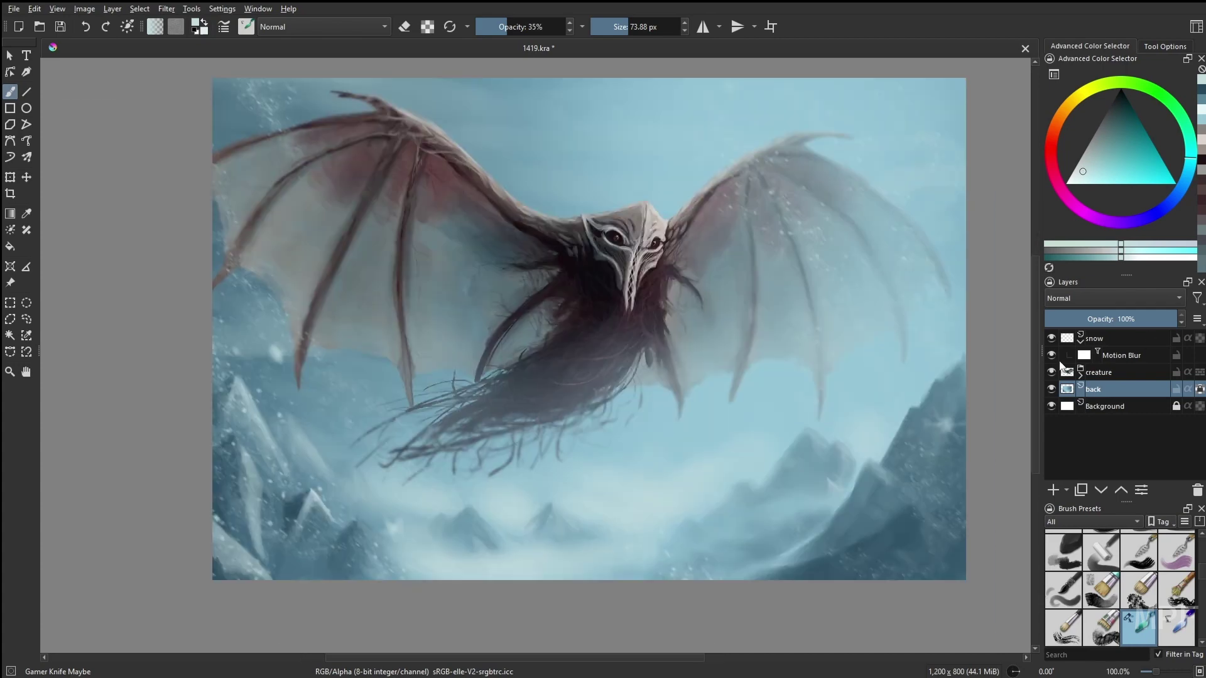
Dab larger snowflakes around the near wing on the snow layer with Basic-5 Size Opacity at 24% opacity and 15 px.
key("Page_Up")
key("Page_Up")
right_click(847, 424)
left_click(920, 397)
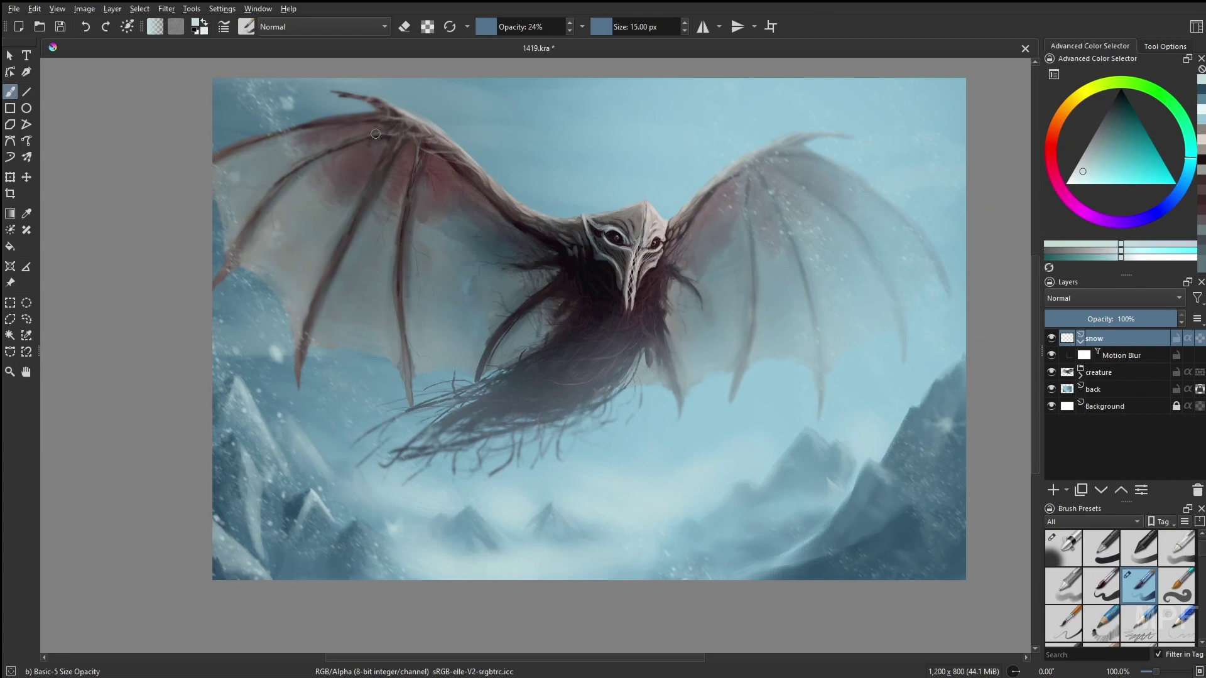
Touch up the backdrop on the back layer with Gamer Knife Maybe at 35% opacity and 22 px, checking it in mirrored view.
key("m")
key("Page_Down")
key("Page_Down")
right_click(886, 484)
left_click(886, 402)
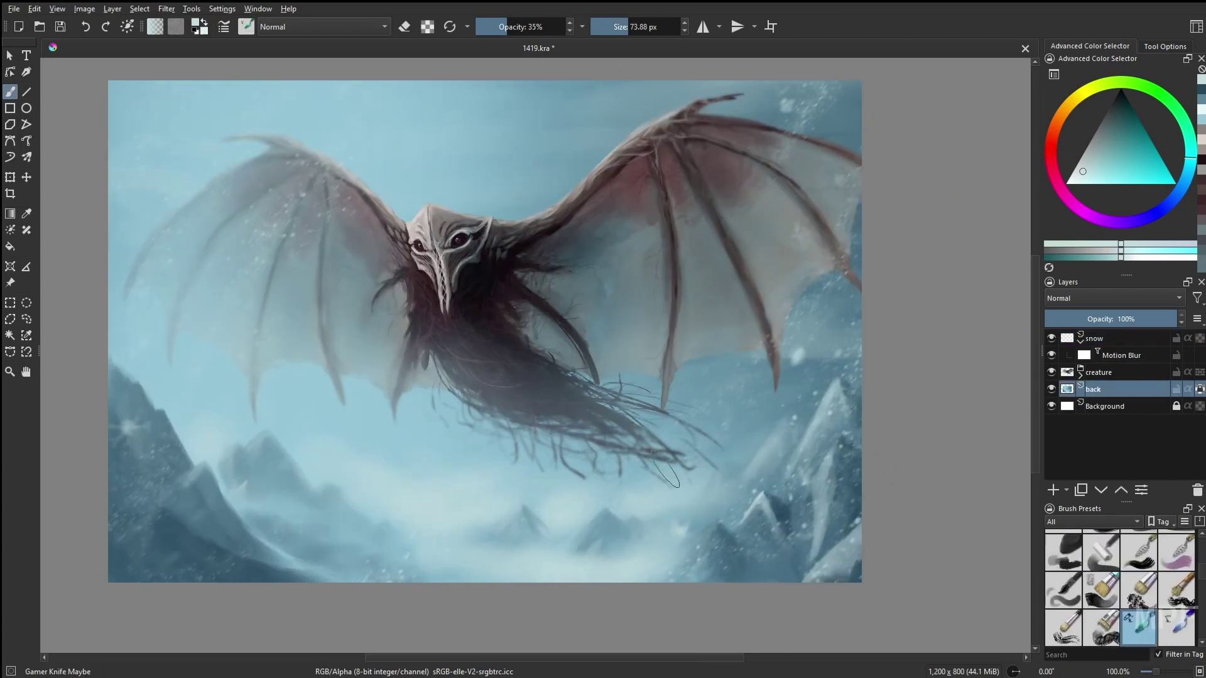
key("m")
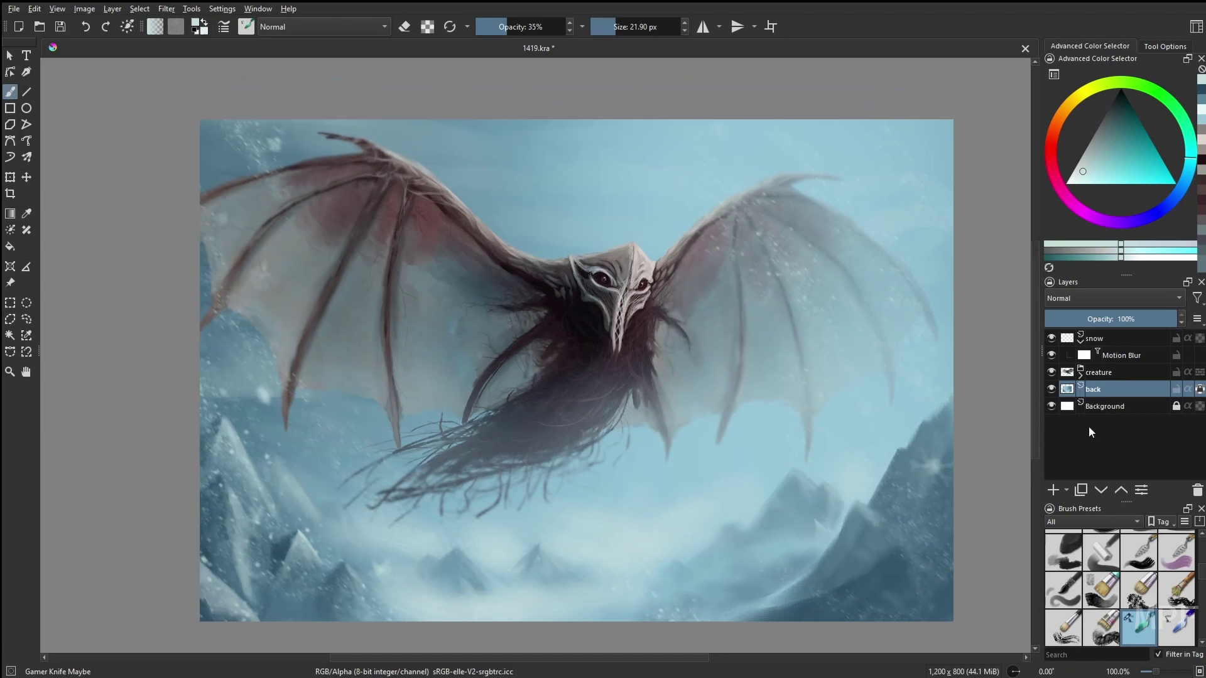
Add a top layer named screen in Screen mode and spread a soft pale glow over the far wing and sky with a large airbrush.
left_click(1096, 338)
left_click(1112, 299)
left_click(1066, 322)
right_click(843, 345)
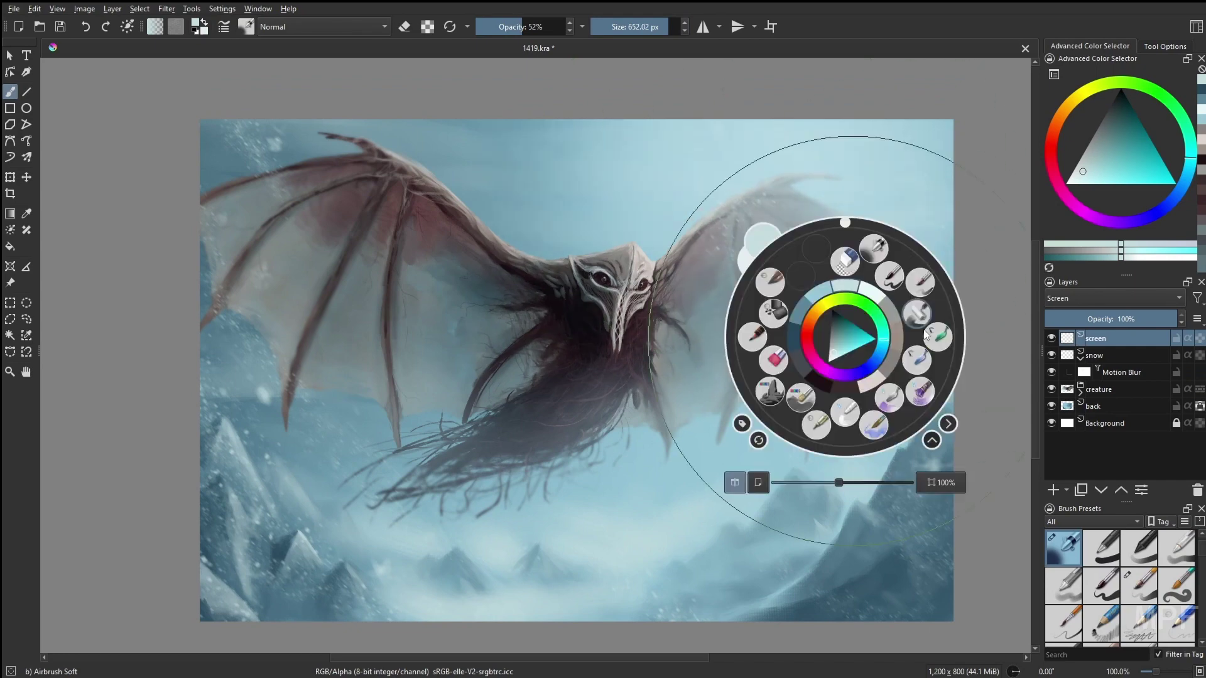
left_click(843, 264)
left_click_drag(487, 27, 491, 27)
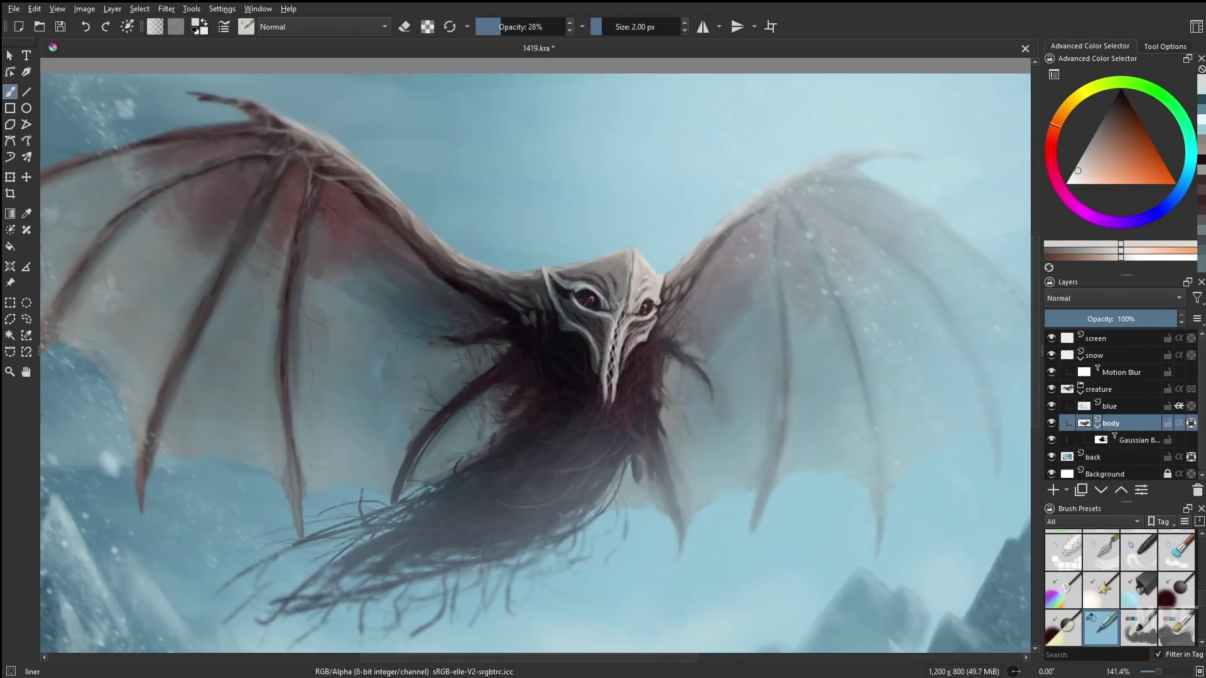
Stipple fine texture into the dark neck fur beside the skull on the body layer with the liner brush at 41% opacity and 3 px.
key("o")
key("bracketright")
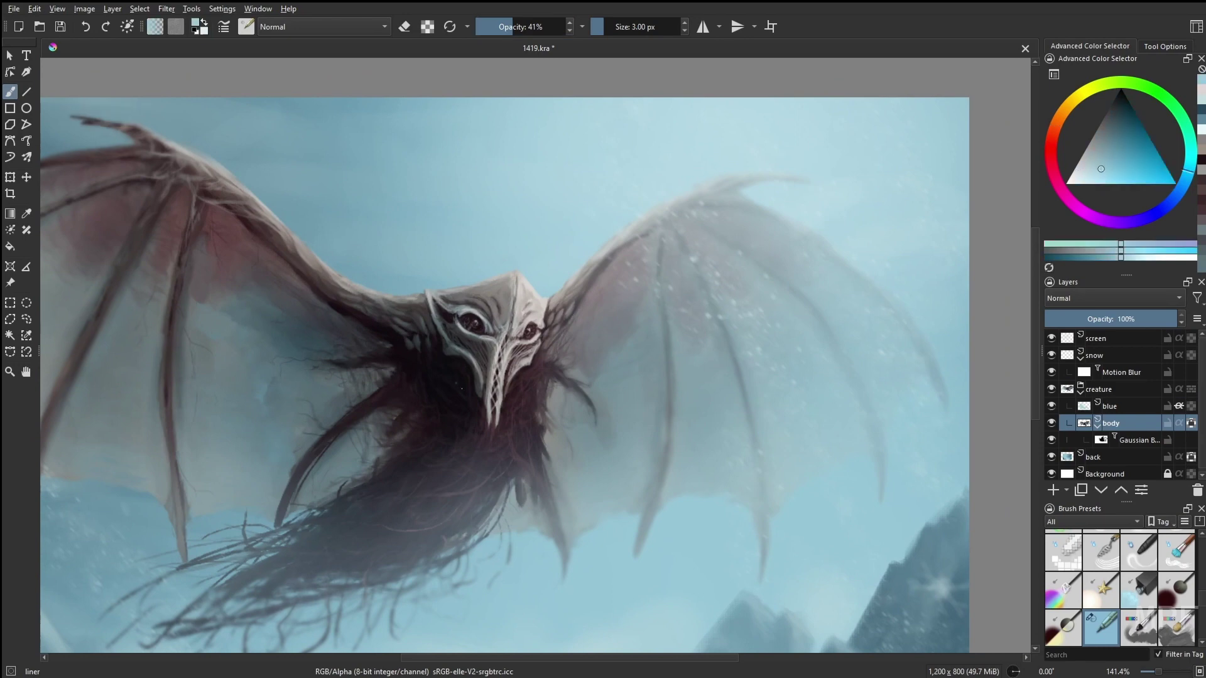
left_click(465, 383, "ctrl")
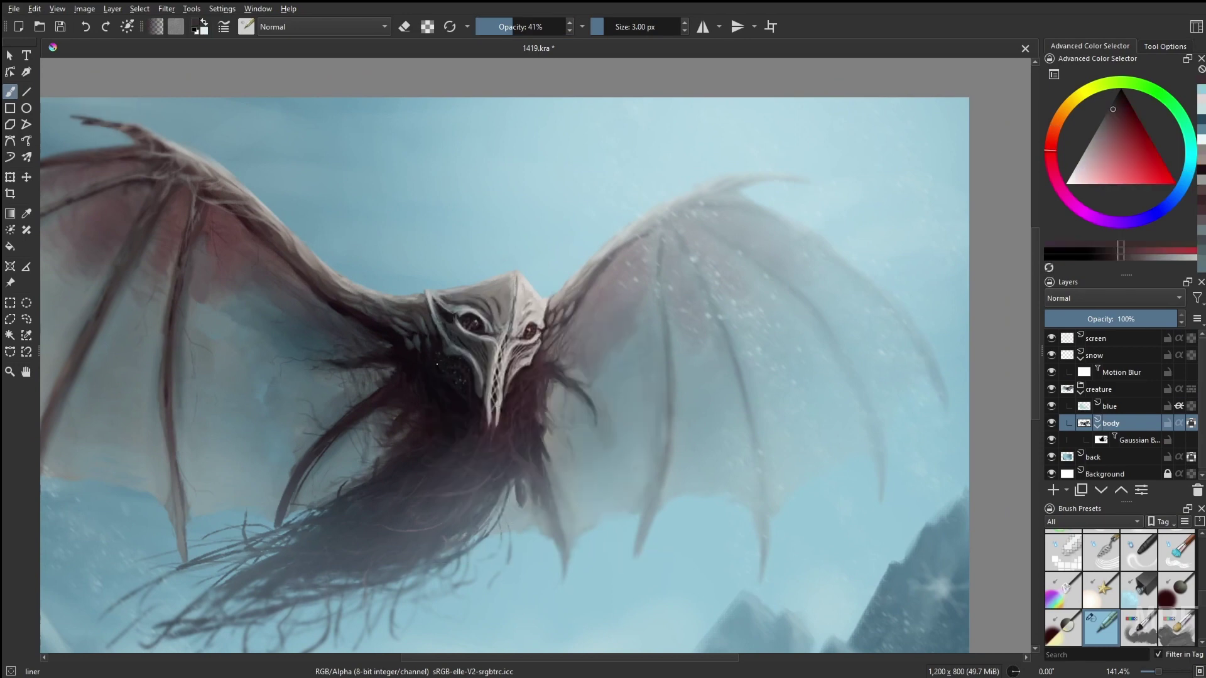
left_click(498, 388, "ctrl")
left_click(519, 377, "ctrl")
Draw tiny blue birds over the misty valley on a layer named cold birds with the liner brush at 100% opacity and 3 px.
left_click_drag(629, 504, 682, 340)
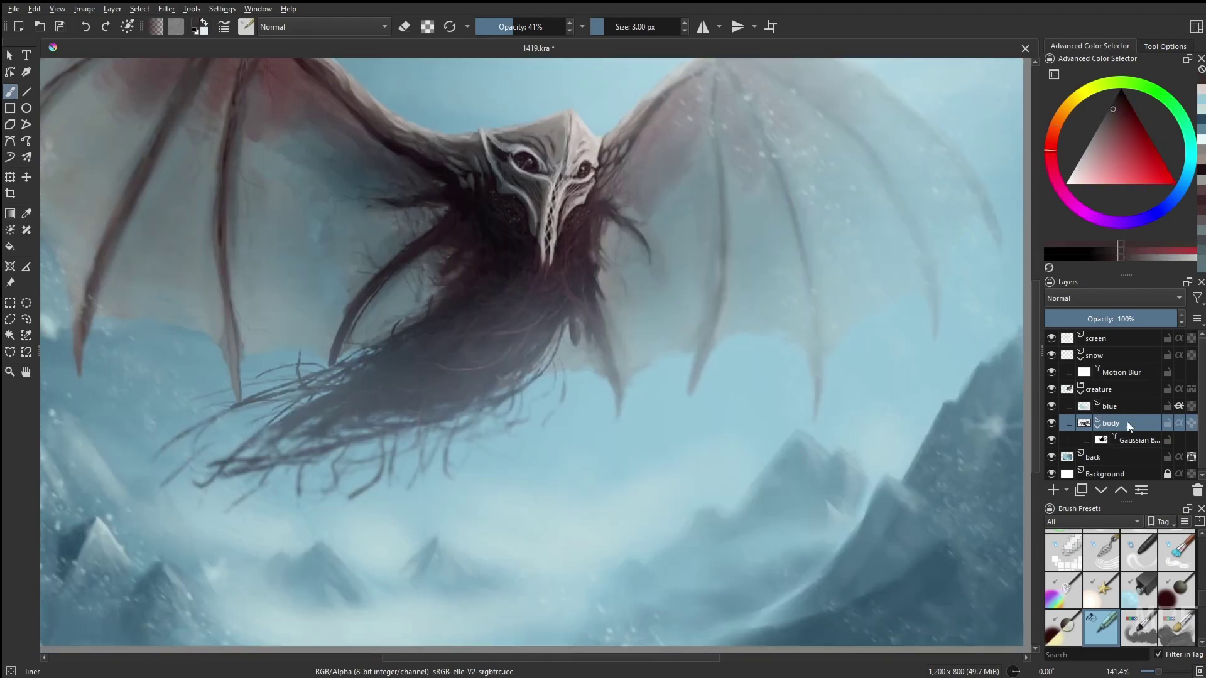
right_click(716, 463)
key("o")
key("o")
left_click(601, 479, "ctrl")
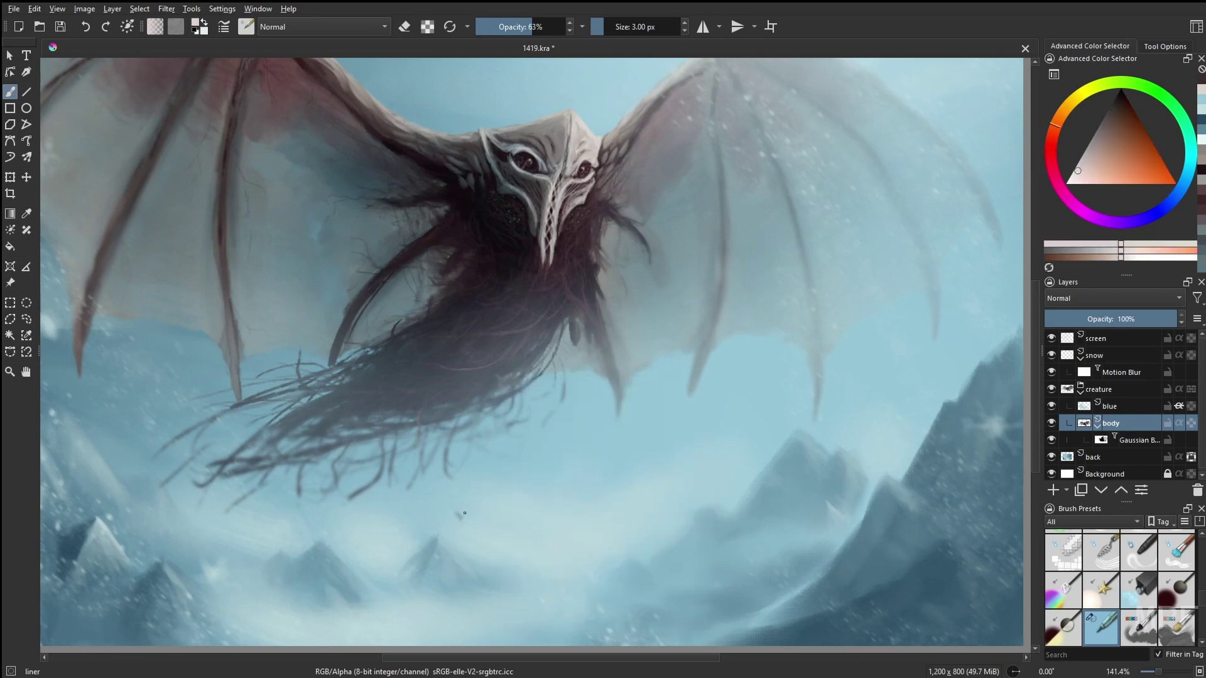
key("o")
key("o")
key("o")
key("o")
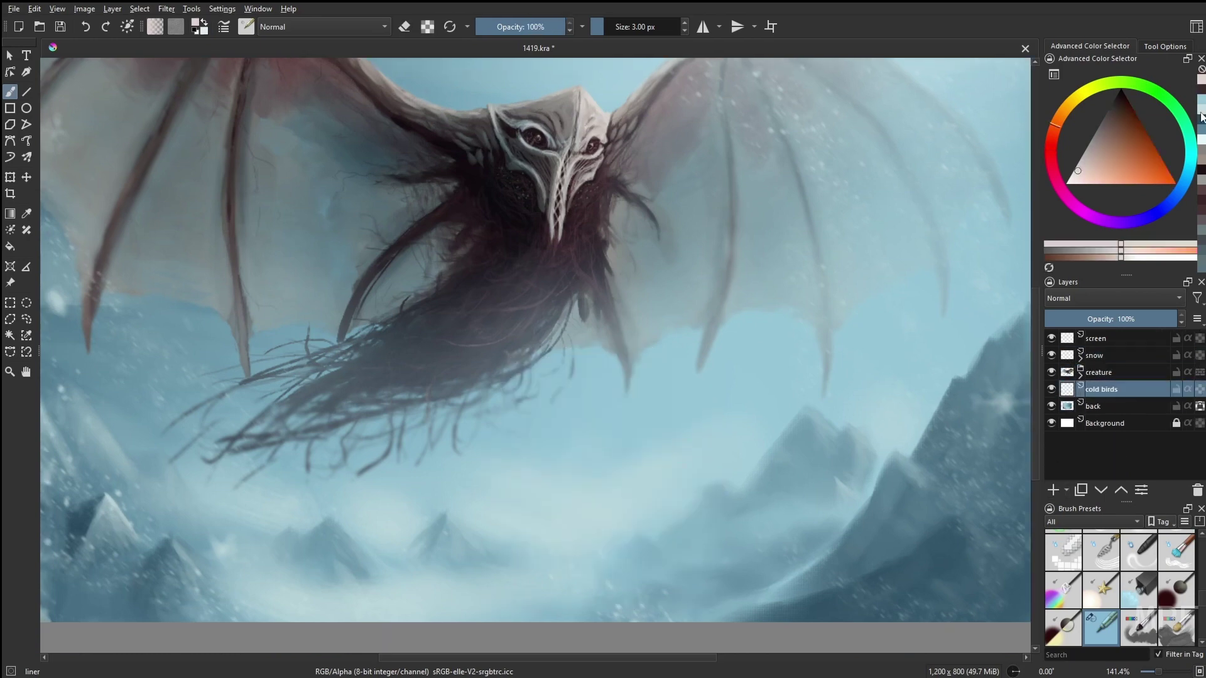
left_click(1201, 116)
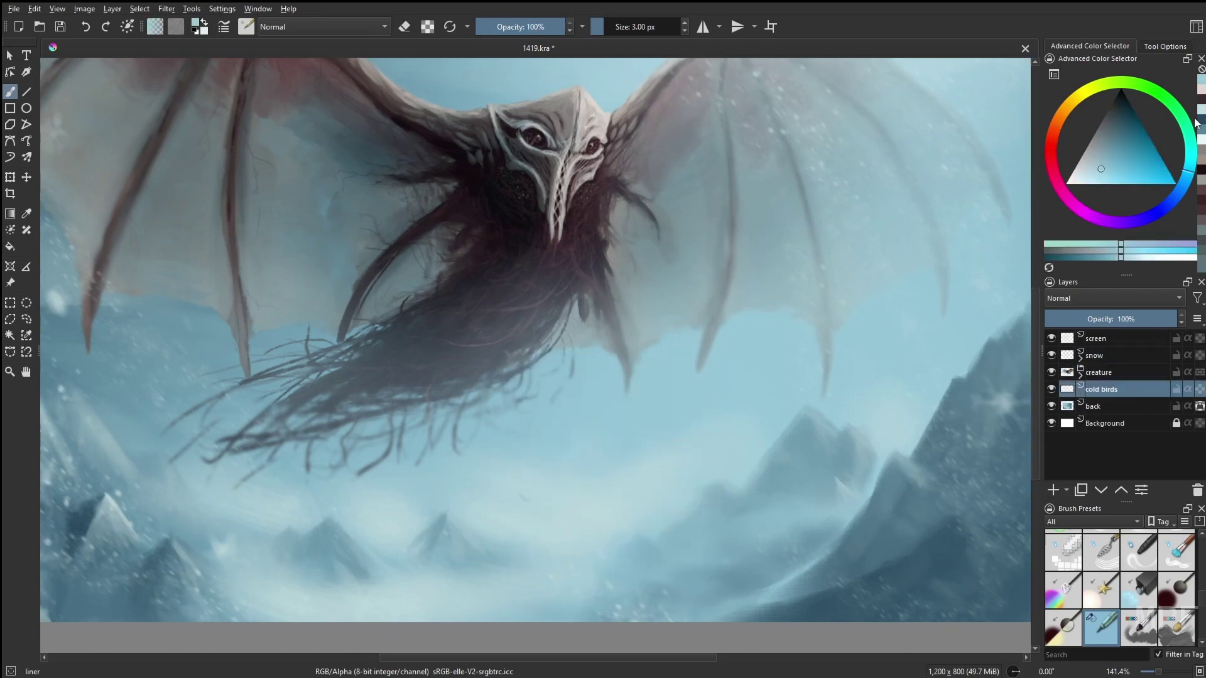
left_click_drag(528, 501, 539, 505)
mouse_move(255, 597)
left_mouse_down()
mouse_move(291, 579)
mouse_move(320, 588)
left_mouse_up()
Soften the cold birds layer with a Gaussian Blur filter mask.
left_click(167, 9)
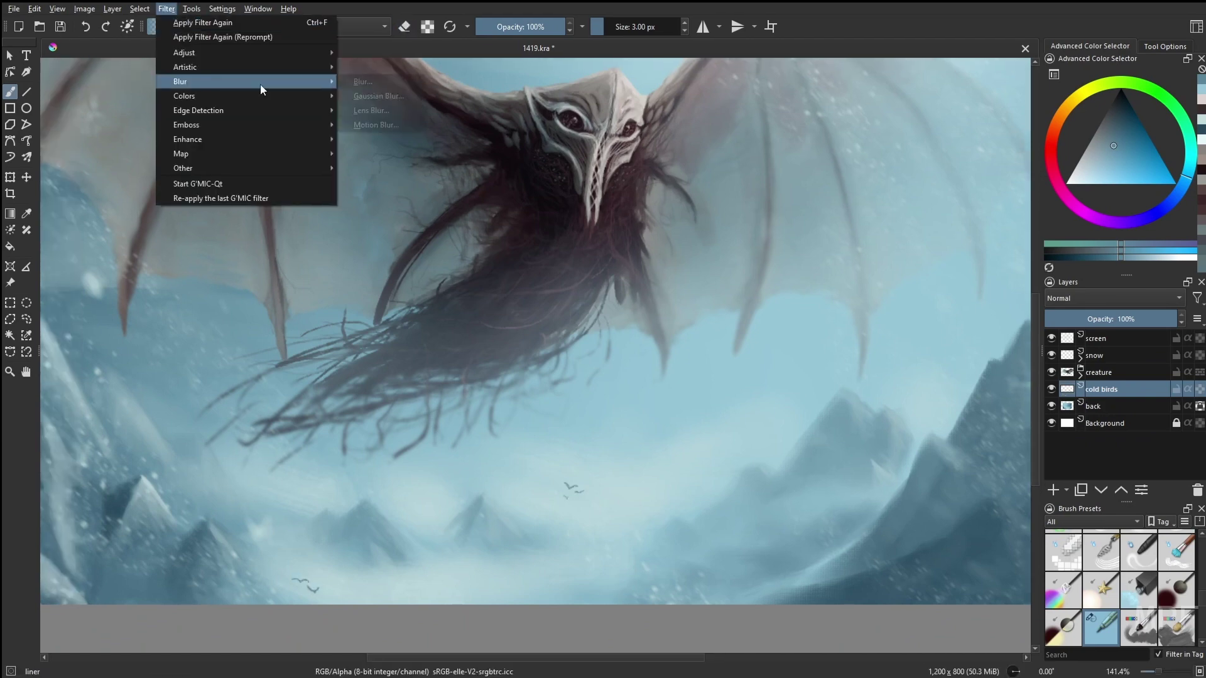
left_click(377, 88)
left_click(810, 447)
Delete the lower bird beneath the near-wing mountains, and move the remaining bird over the valley toward the far-wing mountains.
scroll(848, 599, "down", 2)
mouse_move(352, 604)
left_mouse_down()
mouse_move(350, 632)
mouse_move(342, 606)
left_mouse_up()
key("Delete")
left_click_drag(541, 531, 552, 539)
key("ctrl+t")
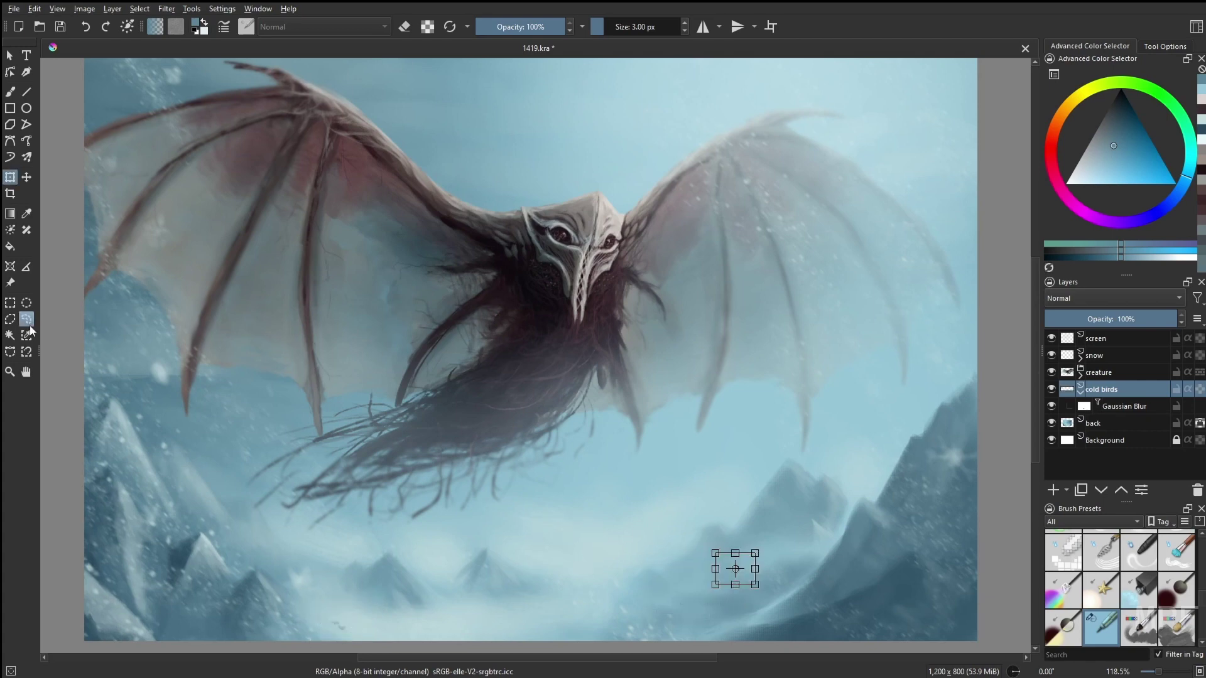